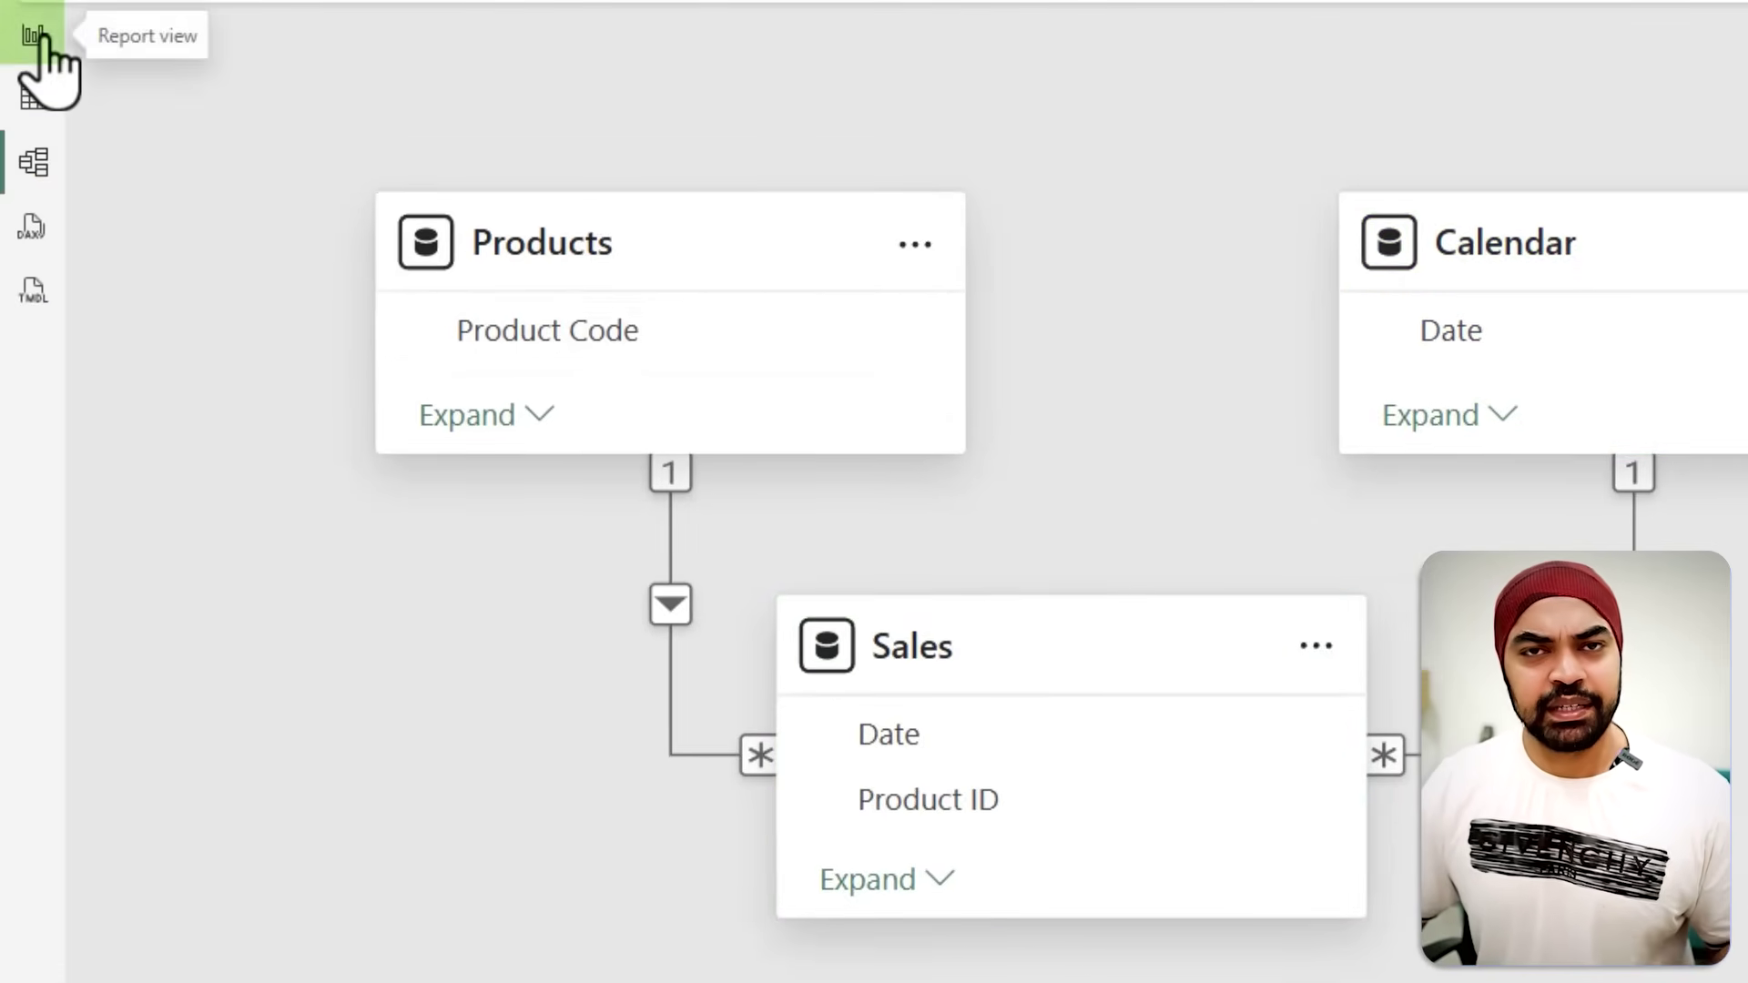
Step: Return to Report view and highlight the 2012 matrix of Total Sales and Total Units by month and class
{"action": "left_click", "coordinate": [35, 36]}
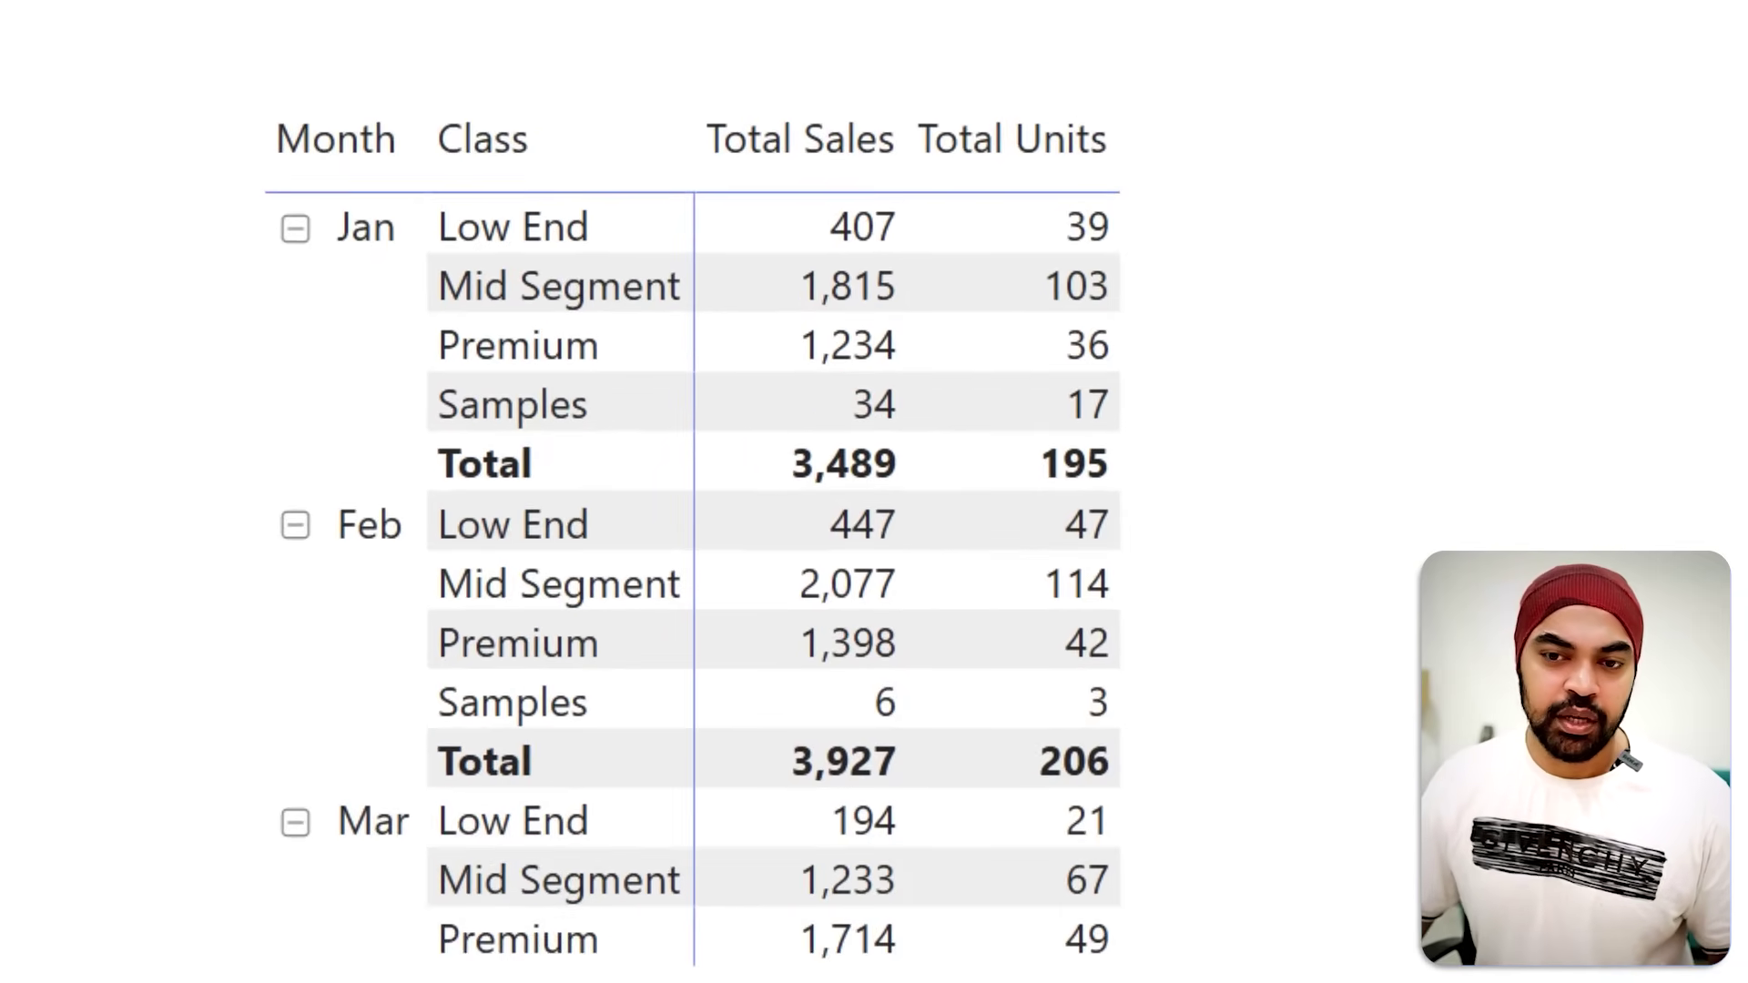
{"action": "left_click_drag", "start_coordinate": [329, 117], "coordinate": [357, 66]}
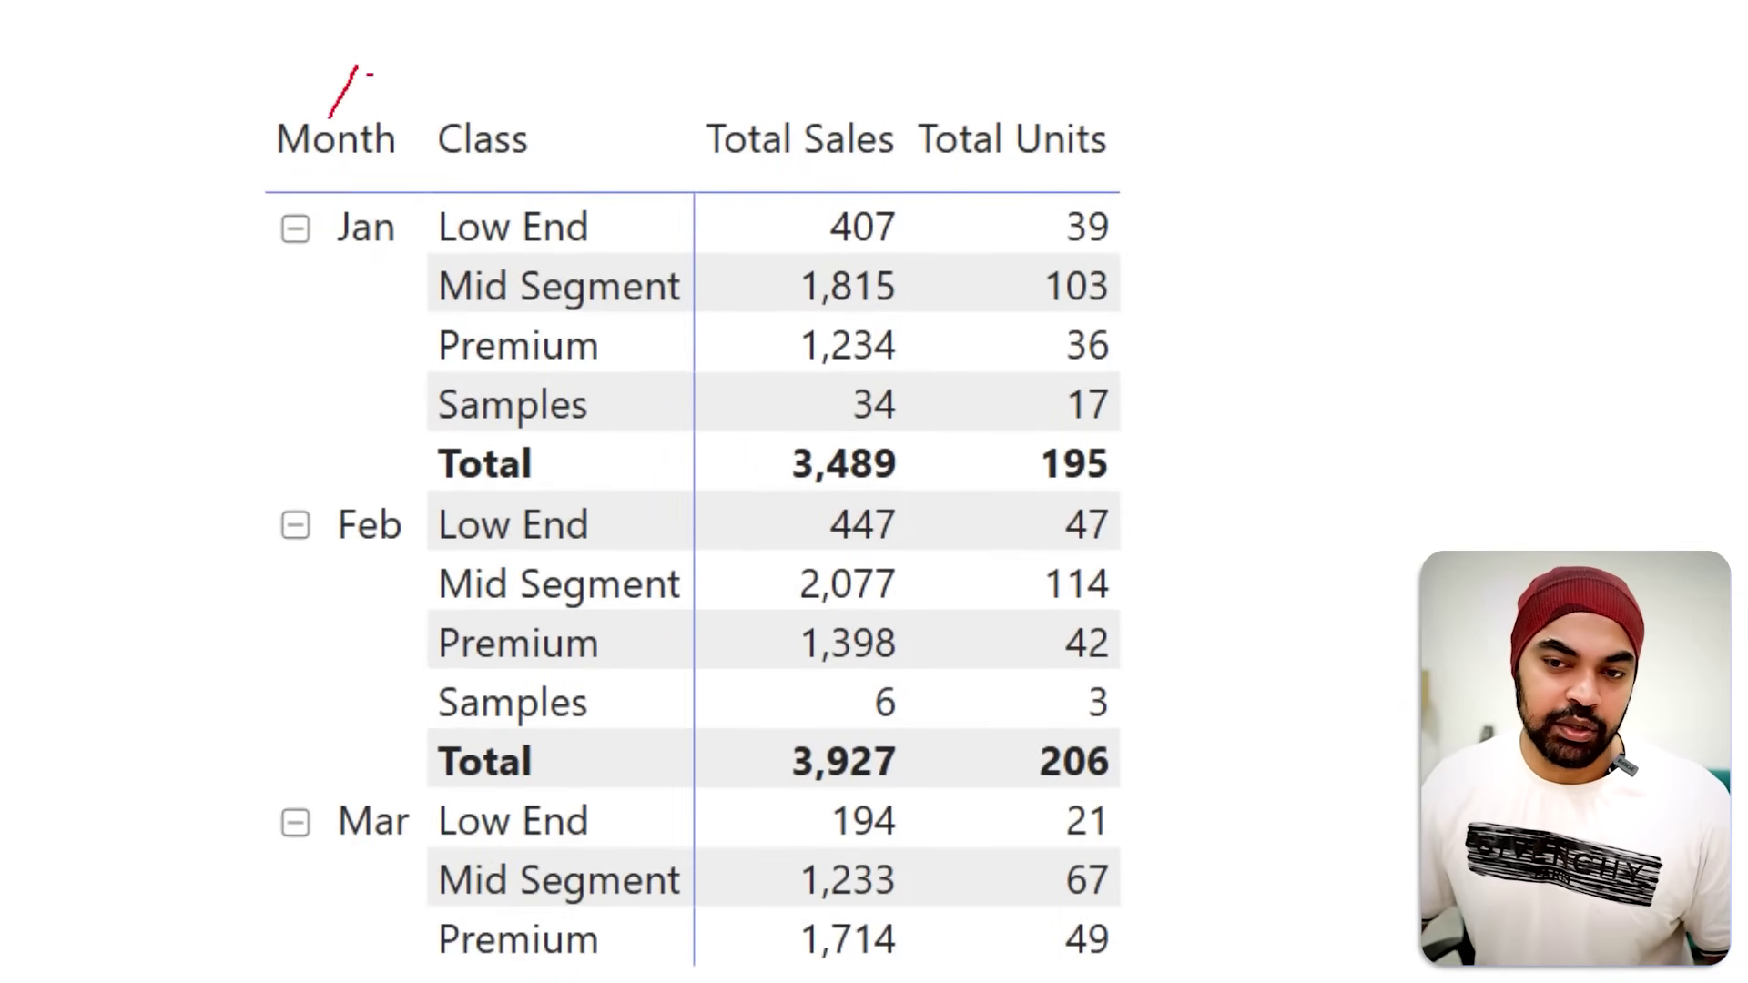
{"action": "left_click_drag", "start_coordinate": [512, 106], "coordinate": [544, 77]}
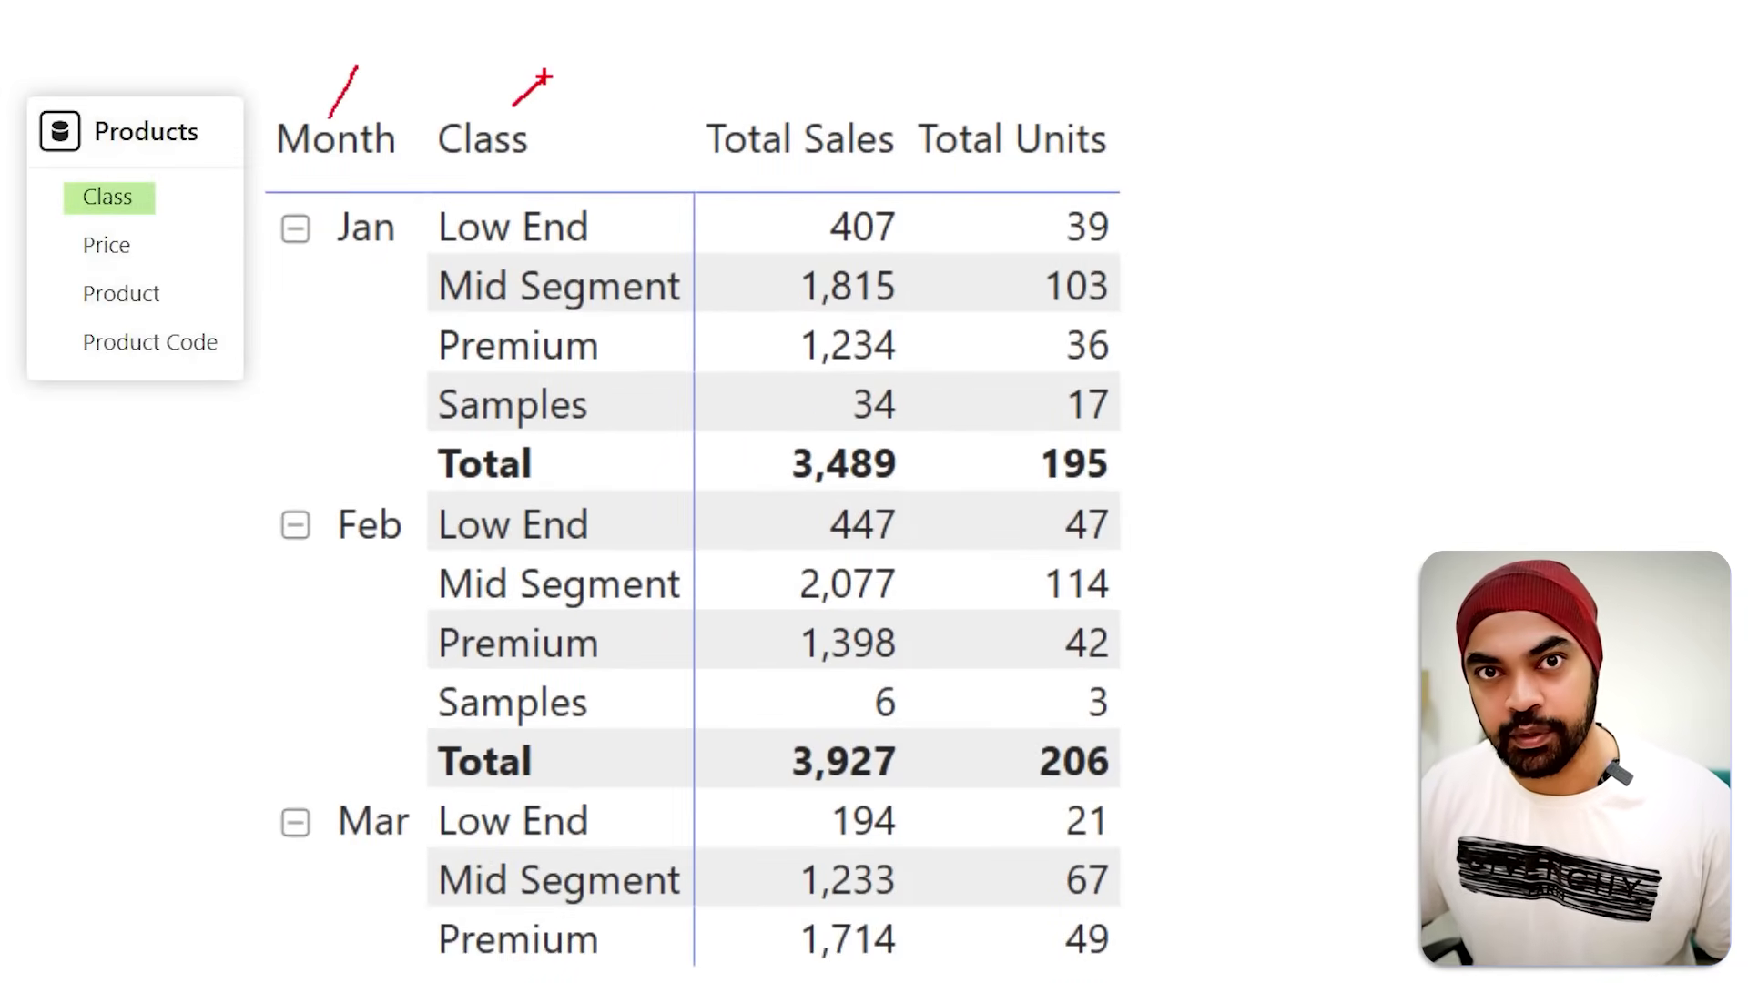
{"action": "left_click_drag", "start_coordinate": [777, 120], "coordinate": [806, 81]}
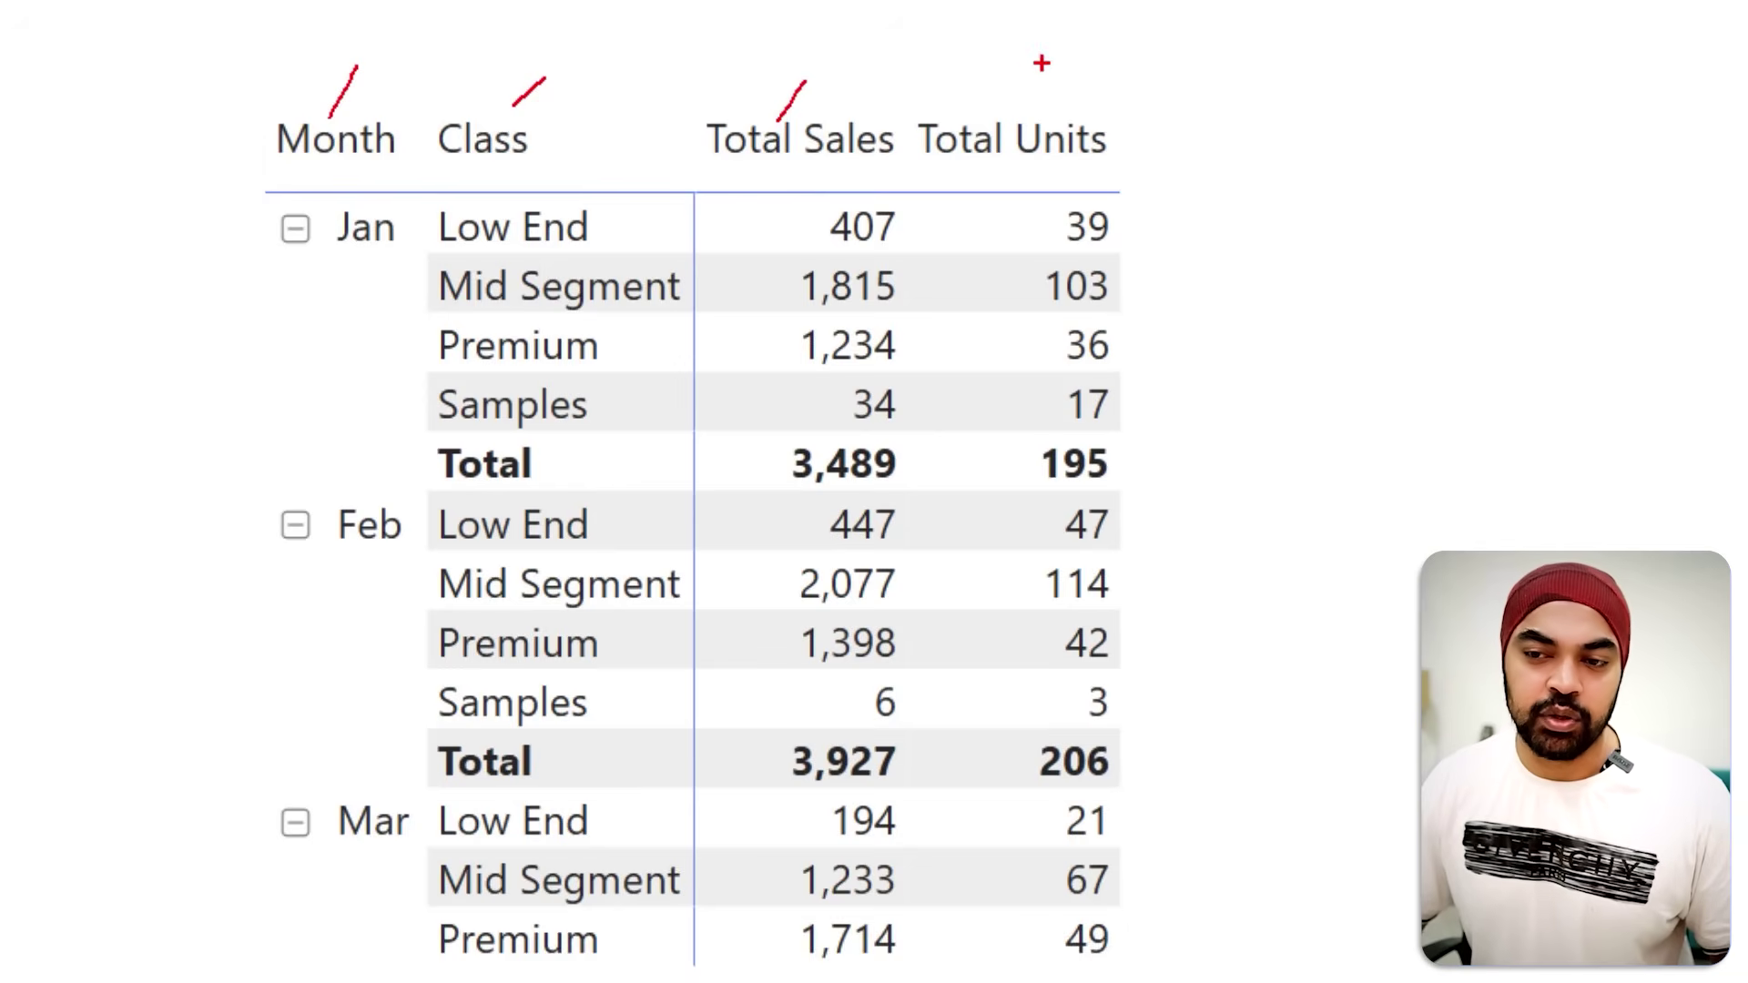
{"action": "left_click_drag", "start_coordinate": [1010, 118], "coordinate": [1061, 50]}
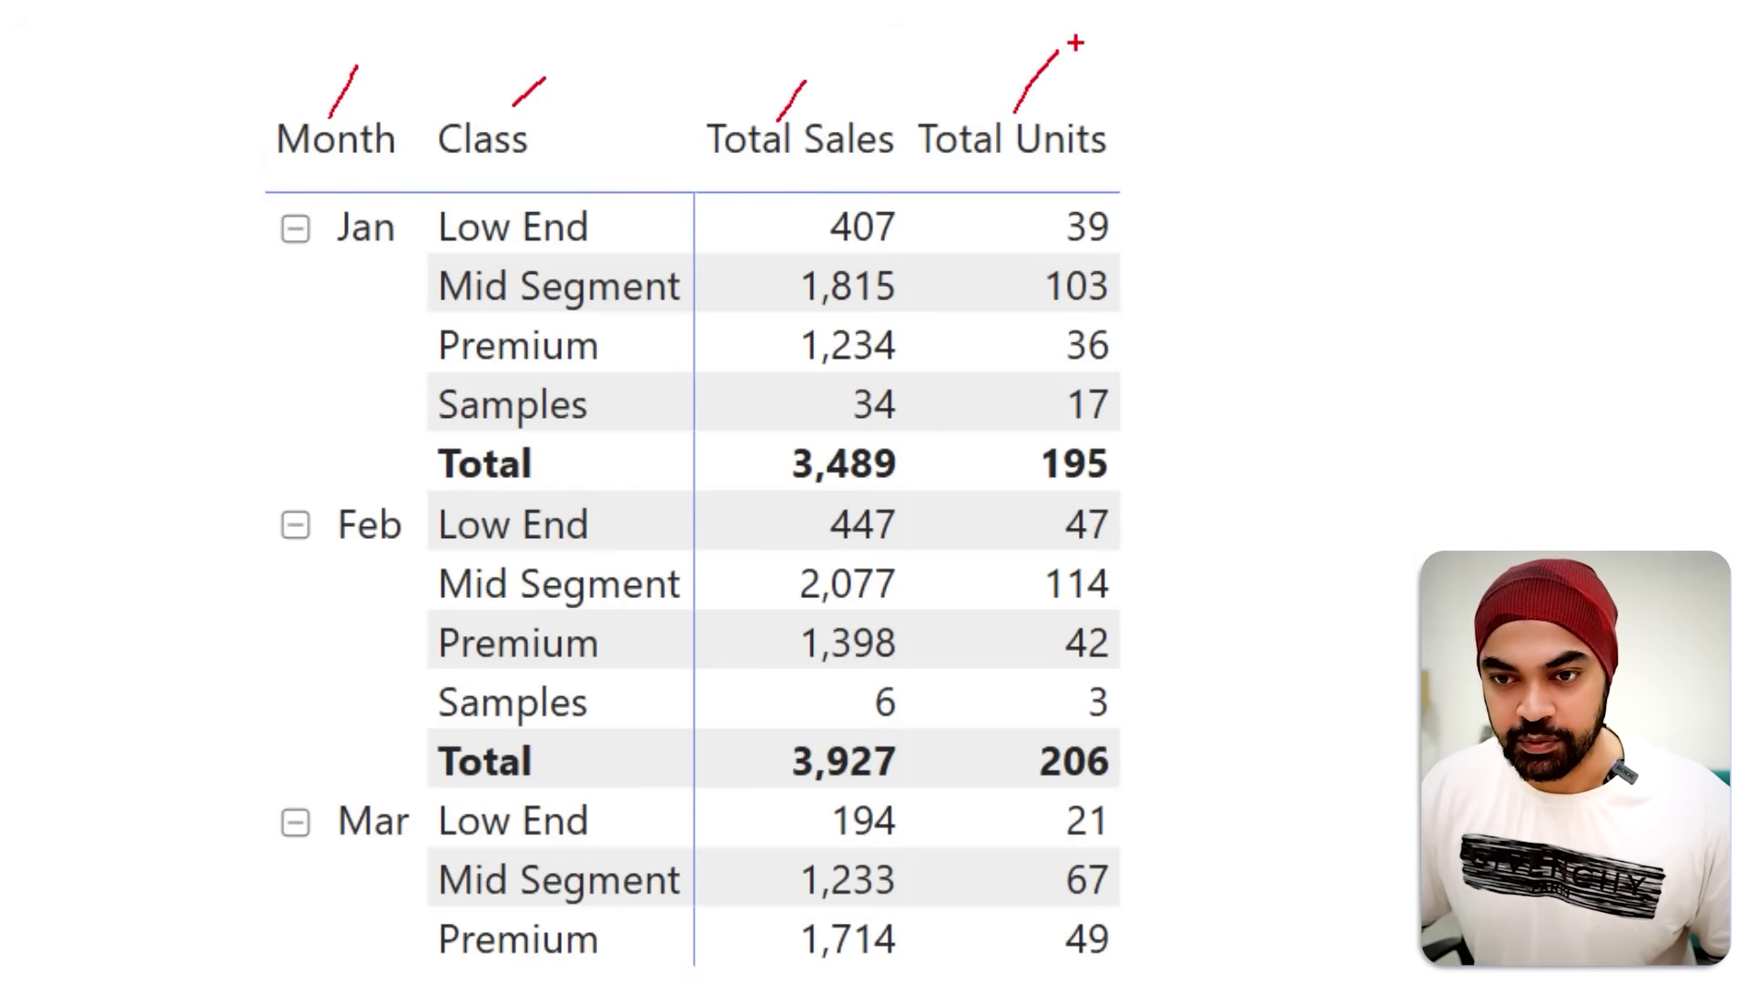
{"action": "key", "text": "Escape"}
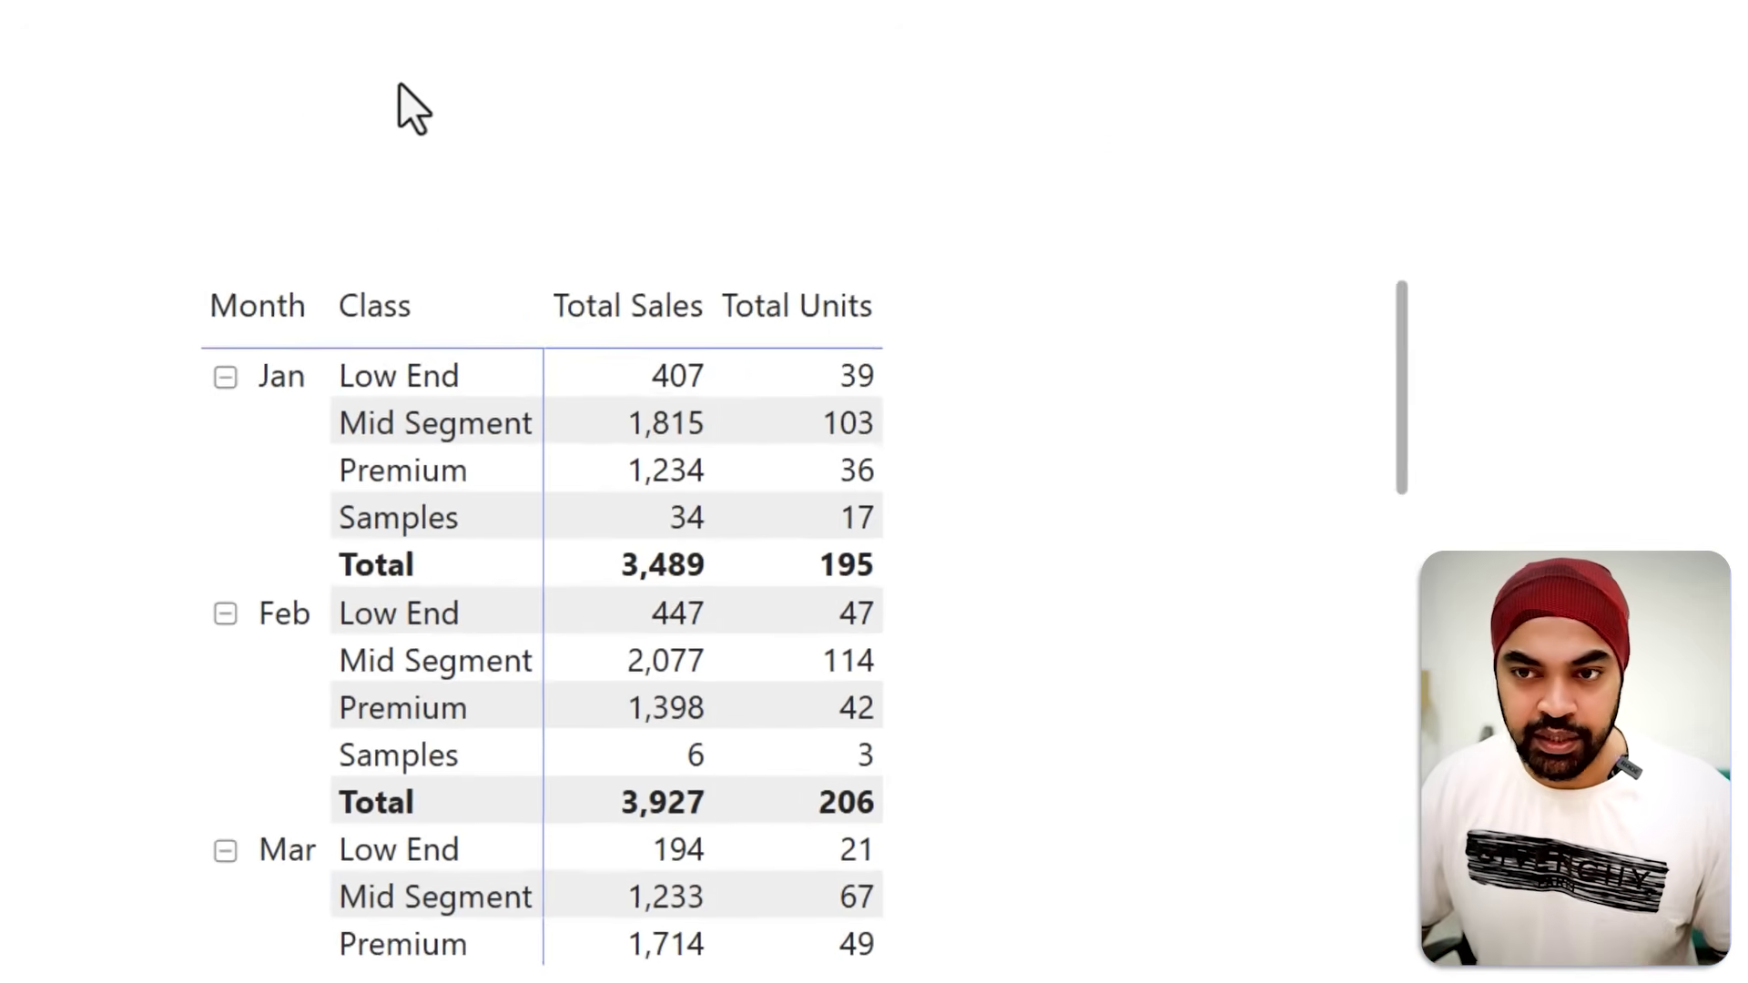
{"action": "key", "text": "ctrl+2"}
{"action": "left_click_drag", "start_coordinate": [324, 70], "coordinate": [323, 80]}
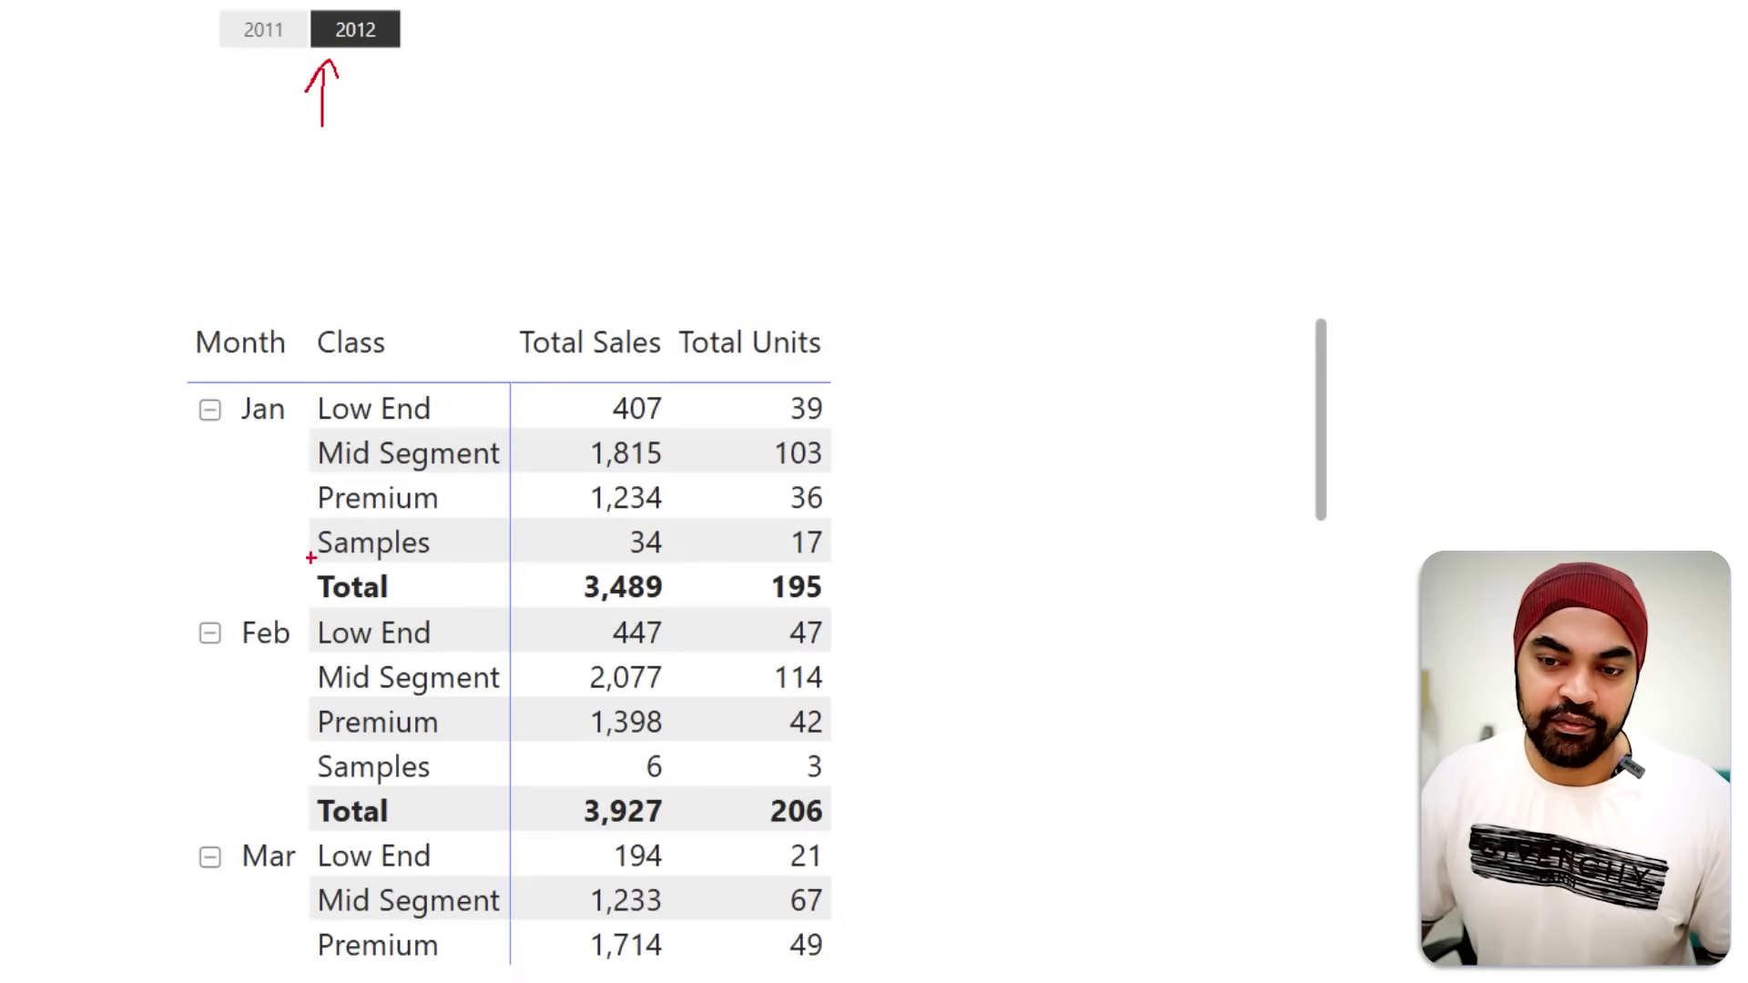
{"action": "left_click_drag", "start_coordinate": [290, 561], "coordinate": [745, 605]}
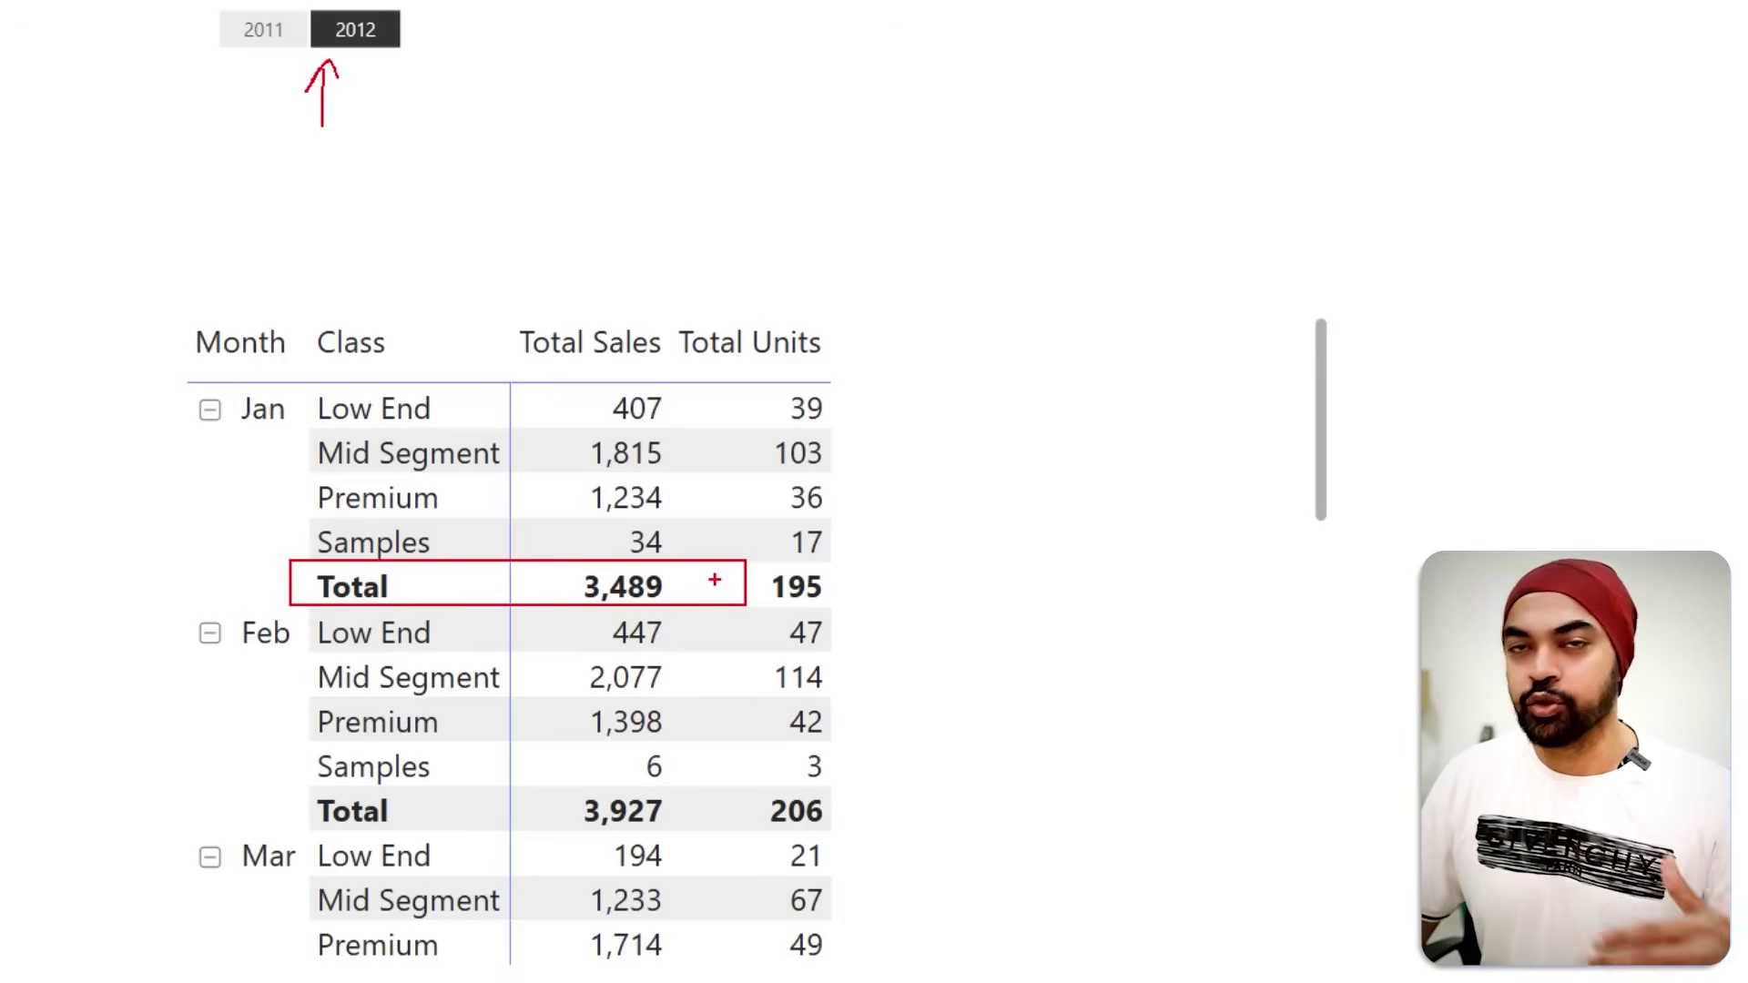
{"action": "key", "text": "Escape"}
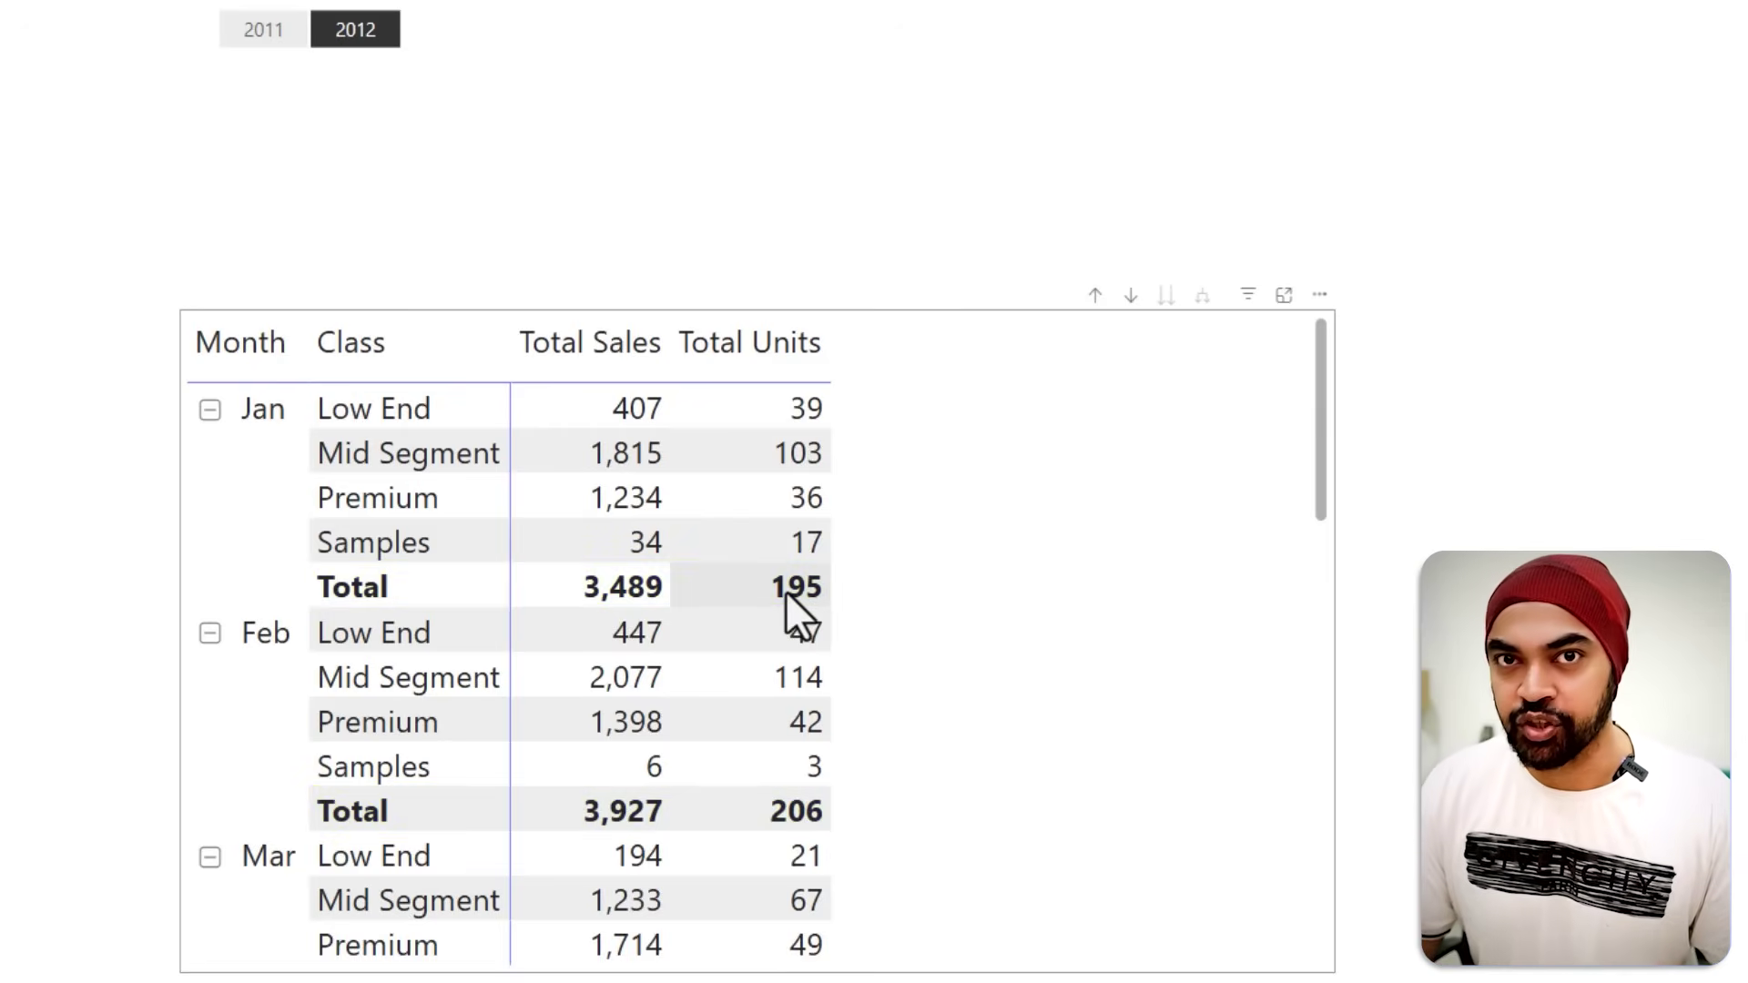
Step: Select the matrix and search its Format visual settings for 'total' to reach the subtotal options
{"action": "left_click", "coordinate": [1117, 535]}
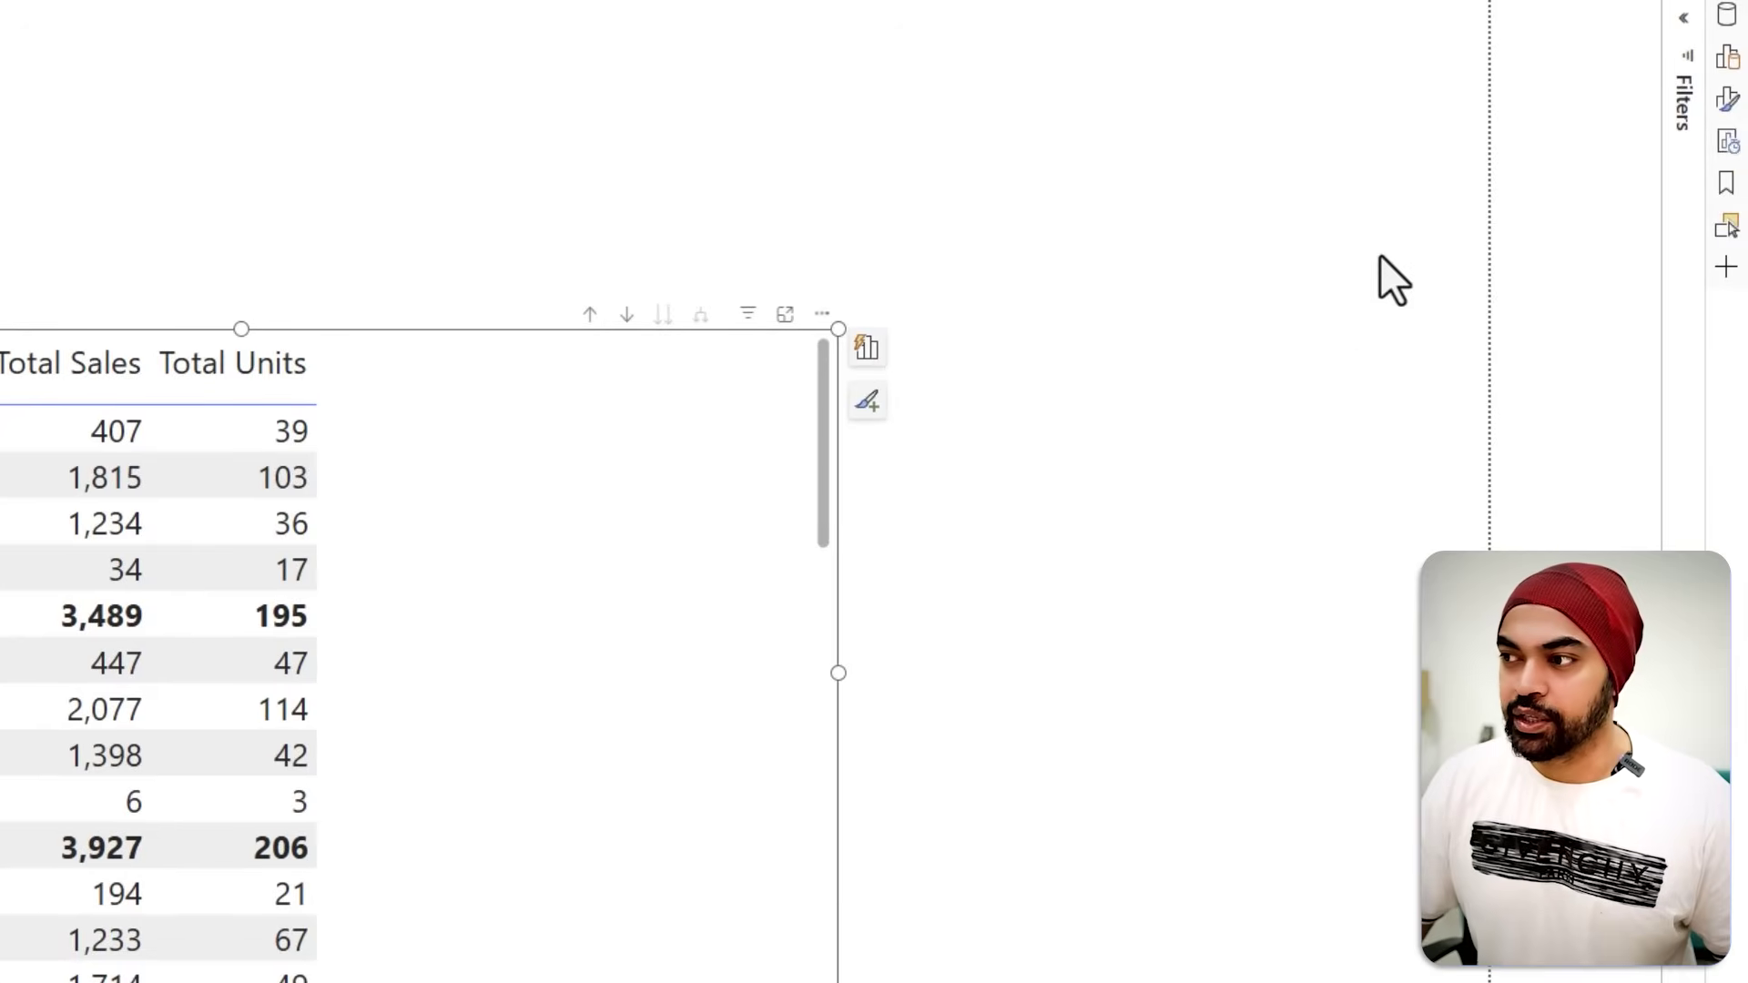
{"action": "left_click", "coordinate": [1730, 102]}
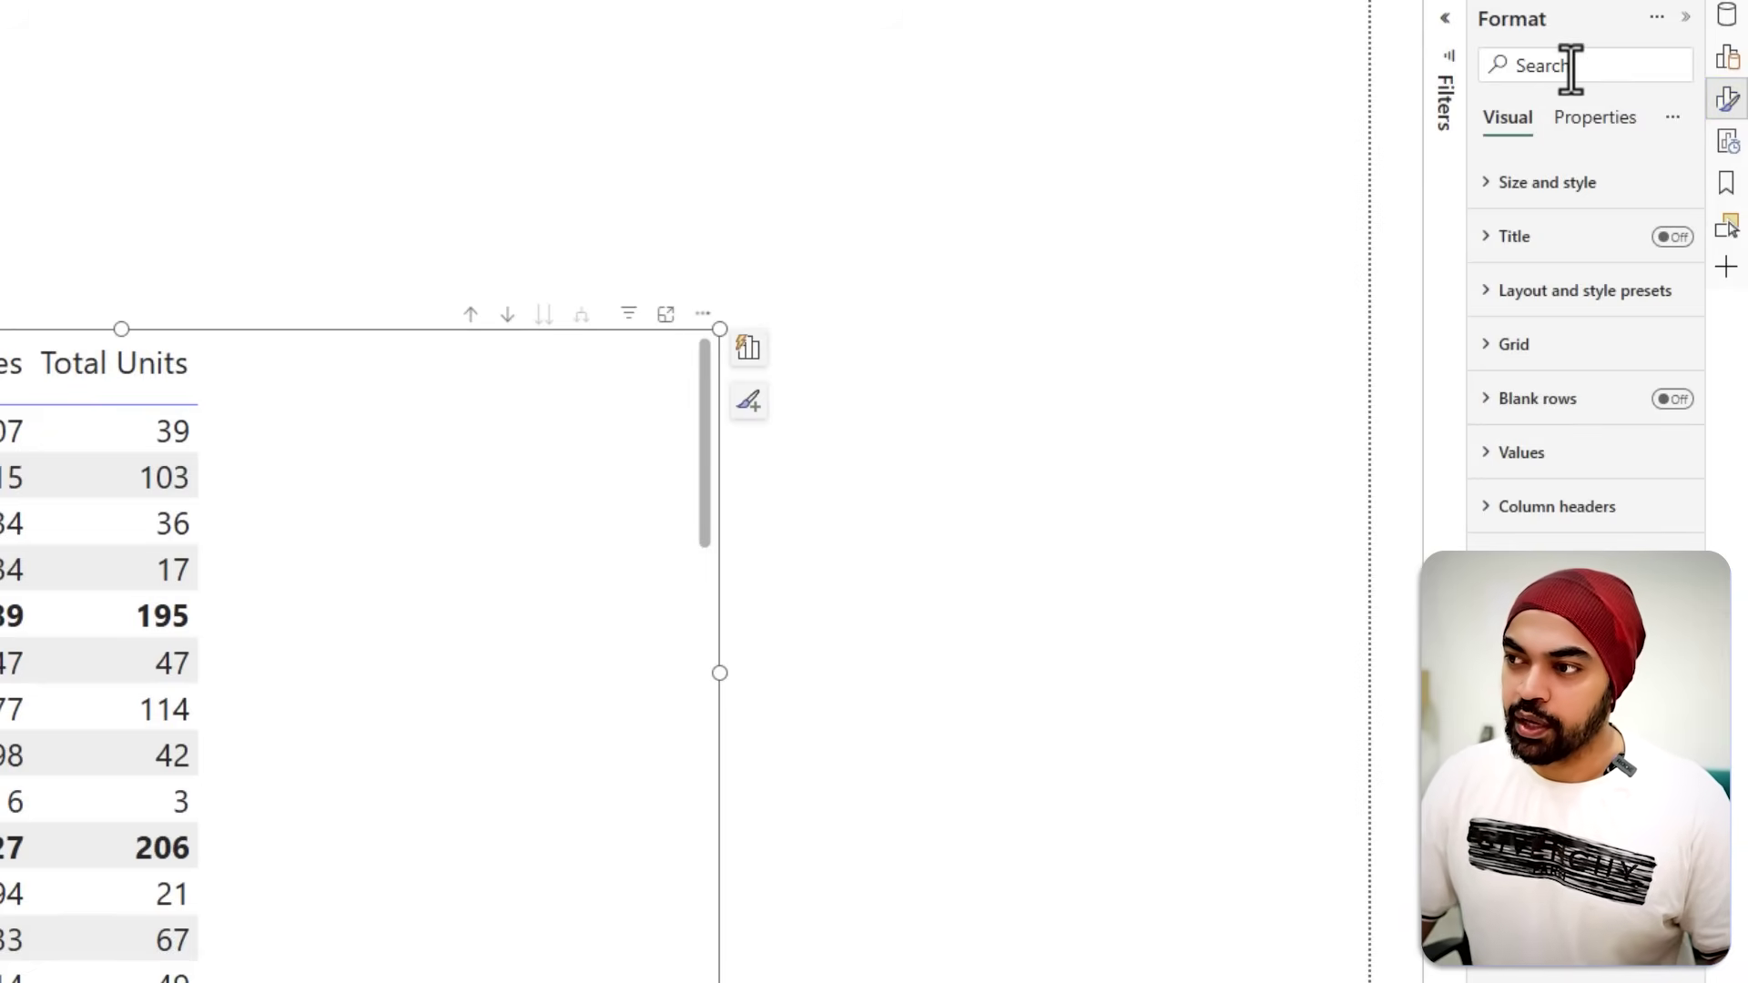
{"action": "type", "text": "total"}
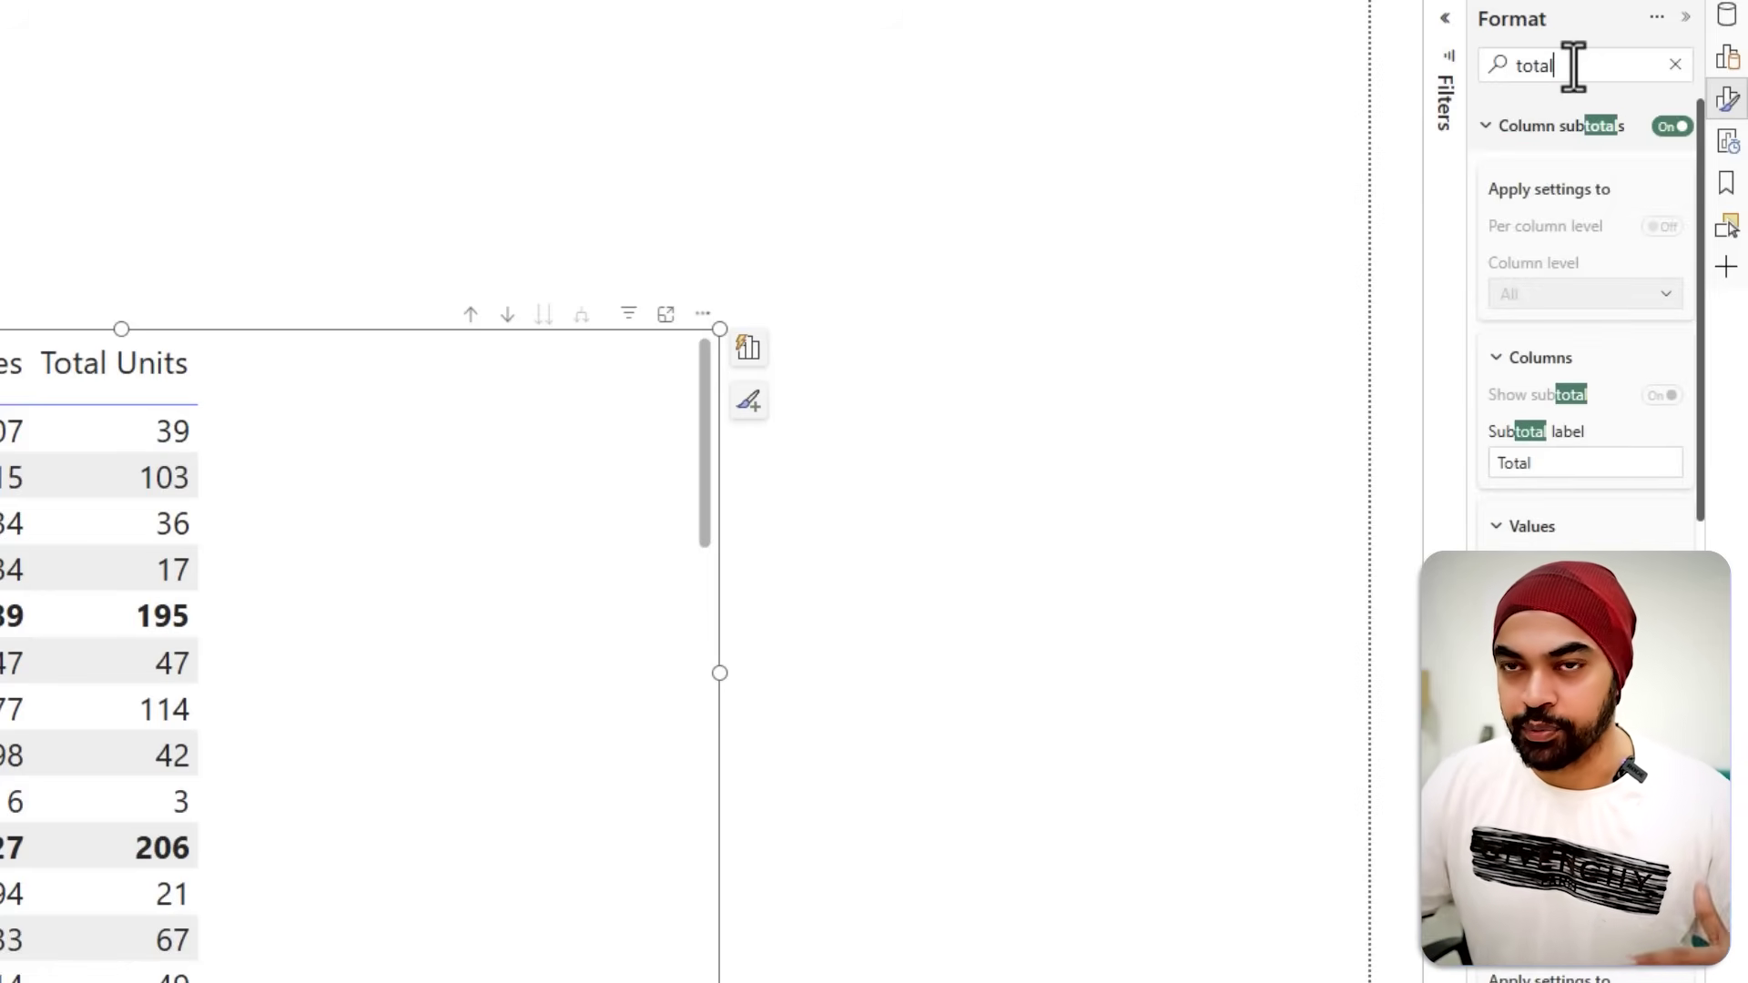
{"action": "scroll", "coordinate": [1570, 249], "scroll_direction": "down", "scroll_amount": 3}
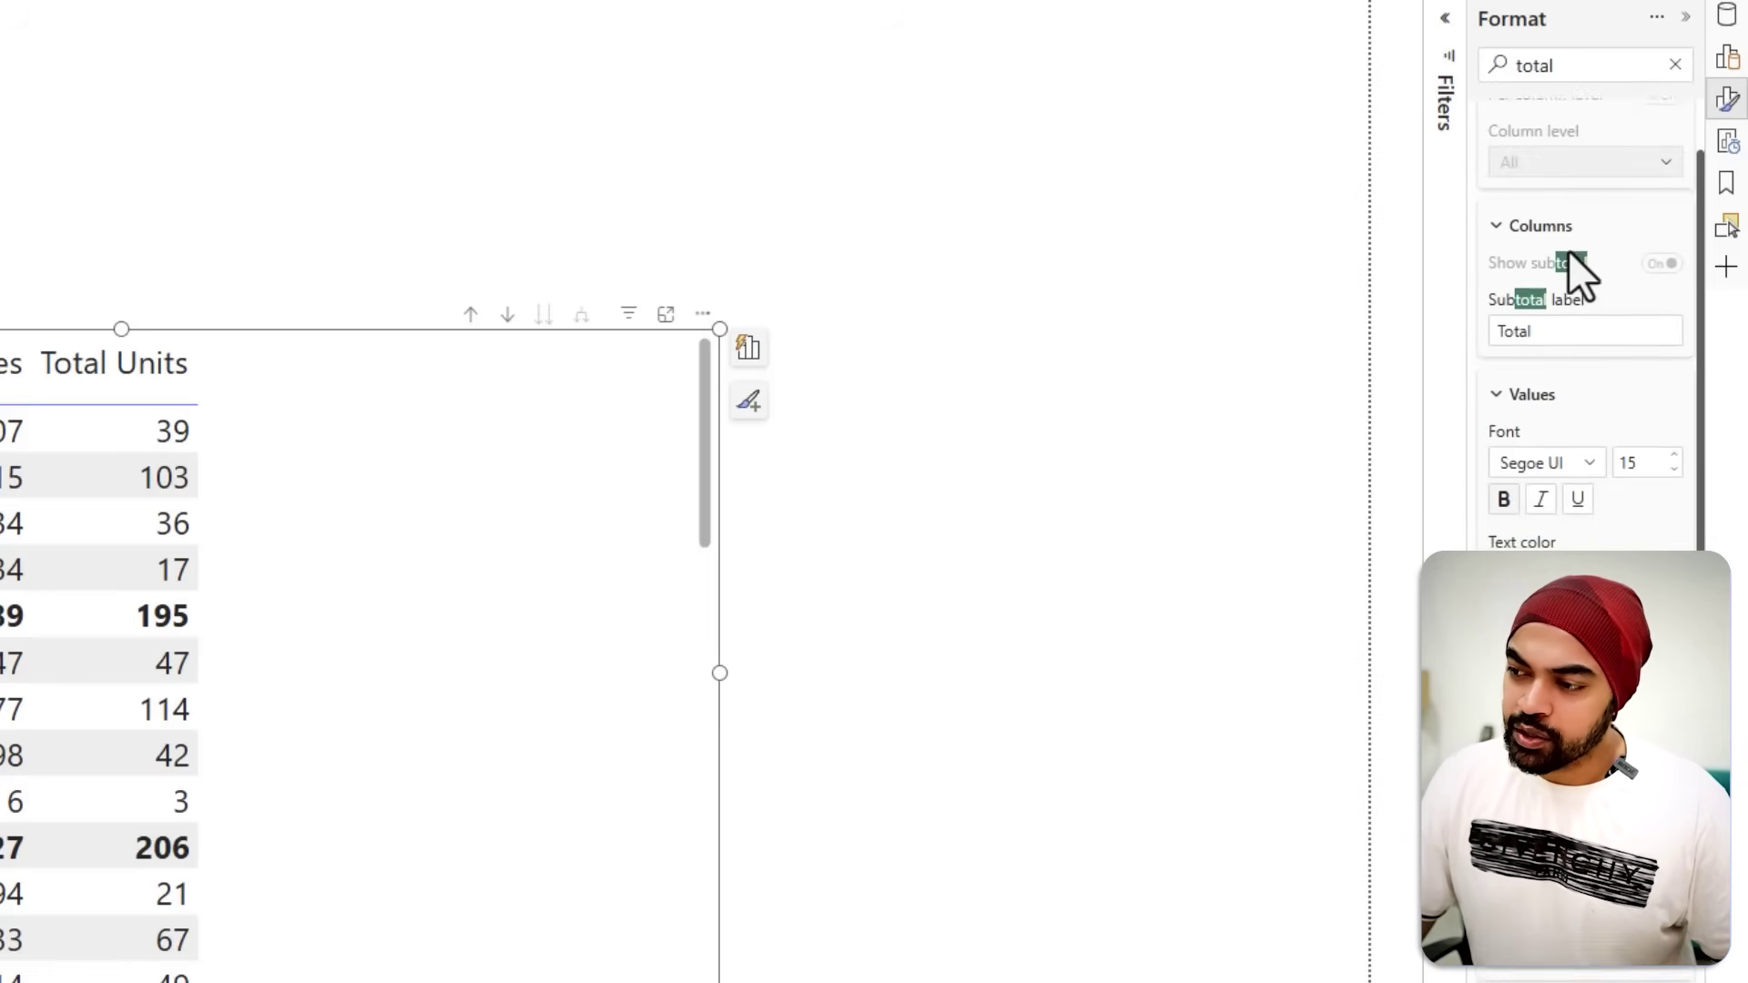
{"action": "scroll", "coordinate": [1568, 253], "scroll_direction": "down", "scroll_amount": 6}
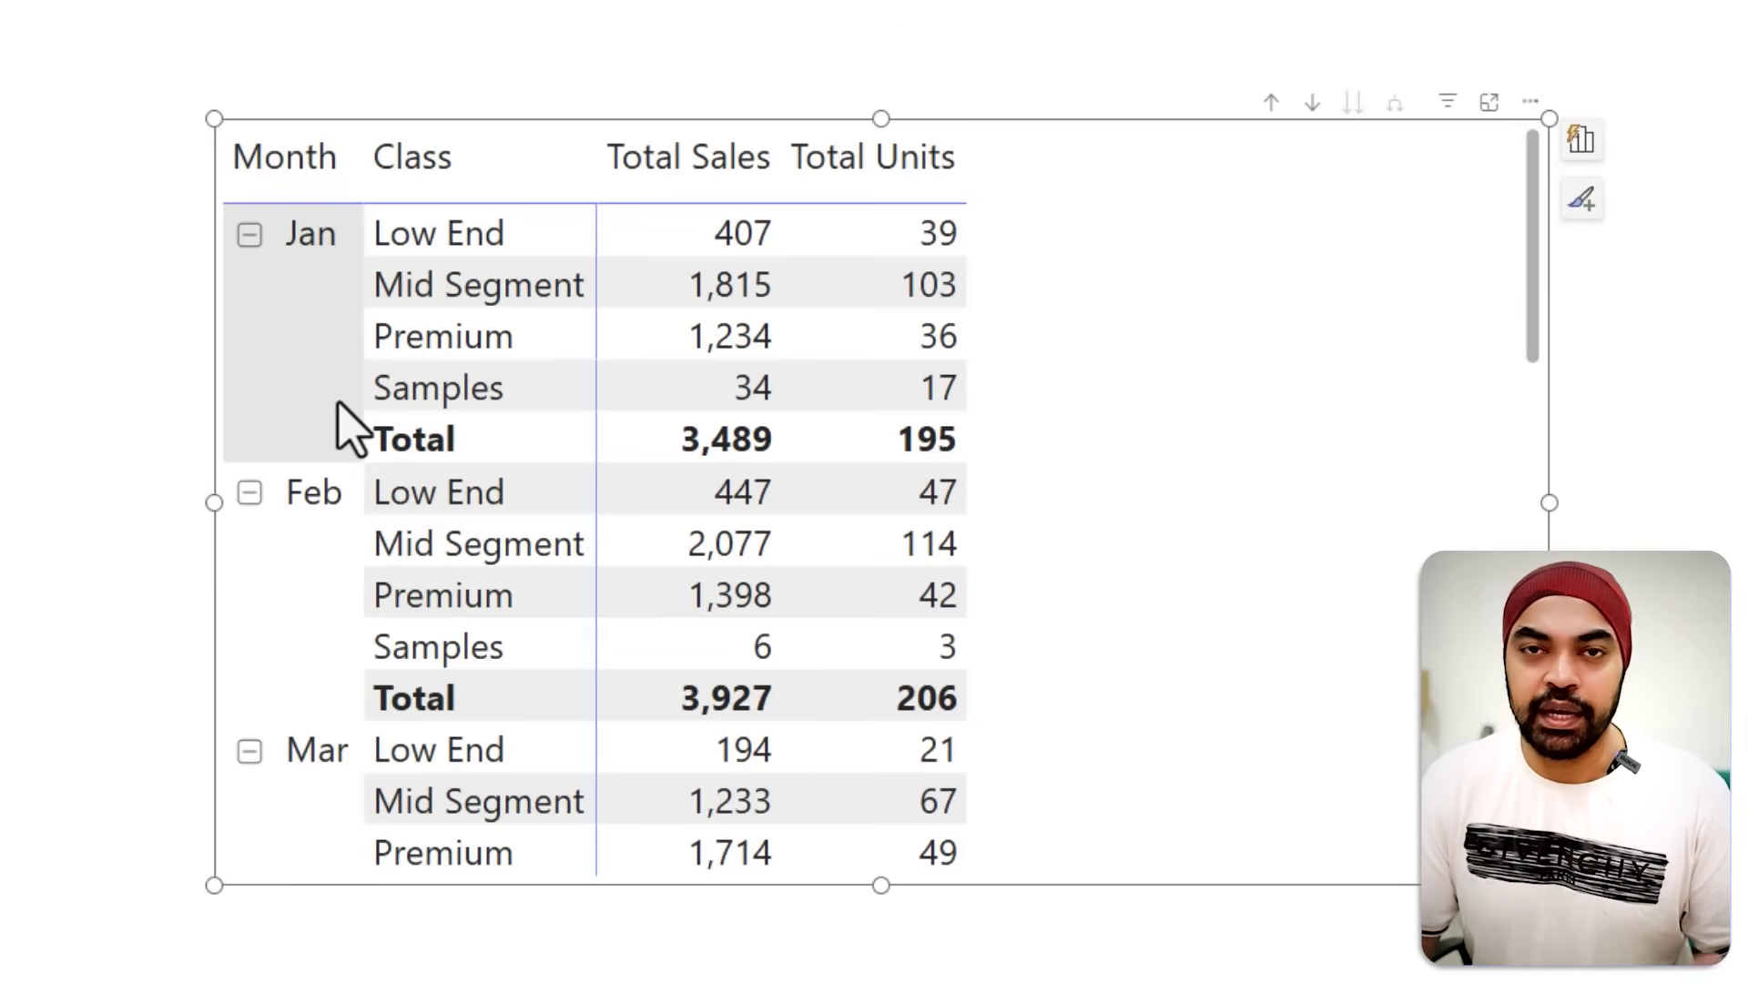
Step: Deselect the matrix and add the Prod Class & LY Growth measure to its values after Total Units
{"action": "mouse_move", "coordinate": [351, 402]}
{"action": "left_mouse_down"}
{"action": "mouse_move", "coordinate": [477, 452]}
{"action": "mouse_move", "coordinate": [821, 479]}
{"action": "left_mouse_up"}
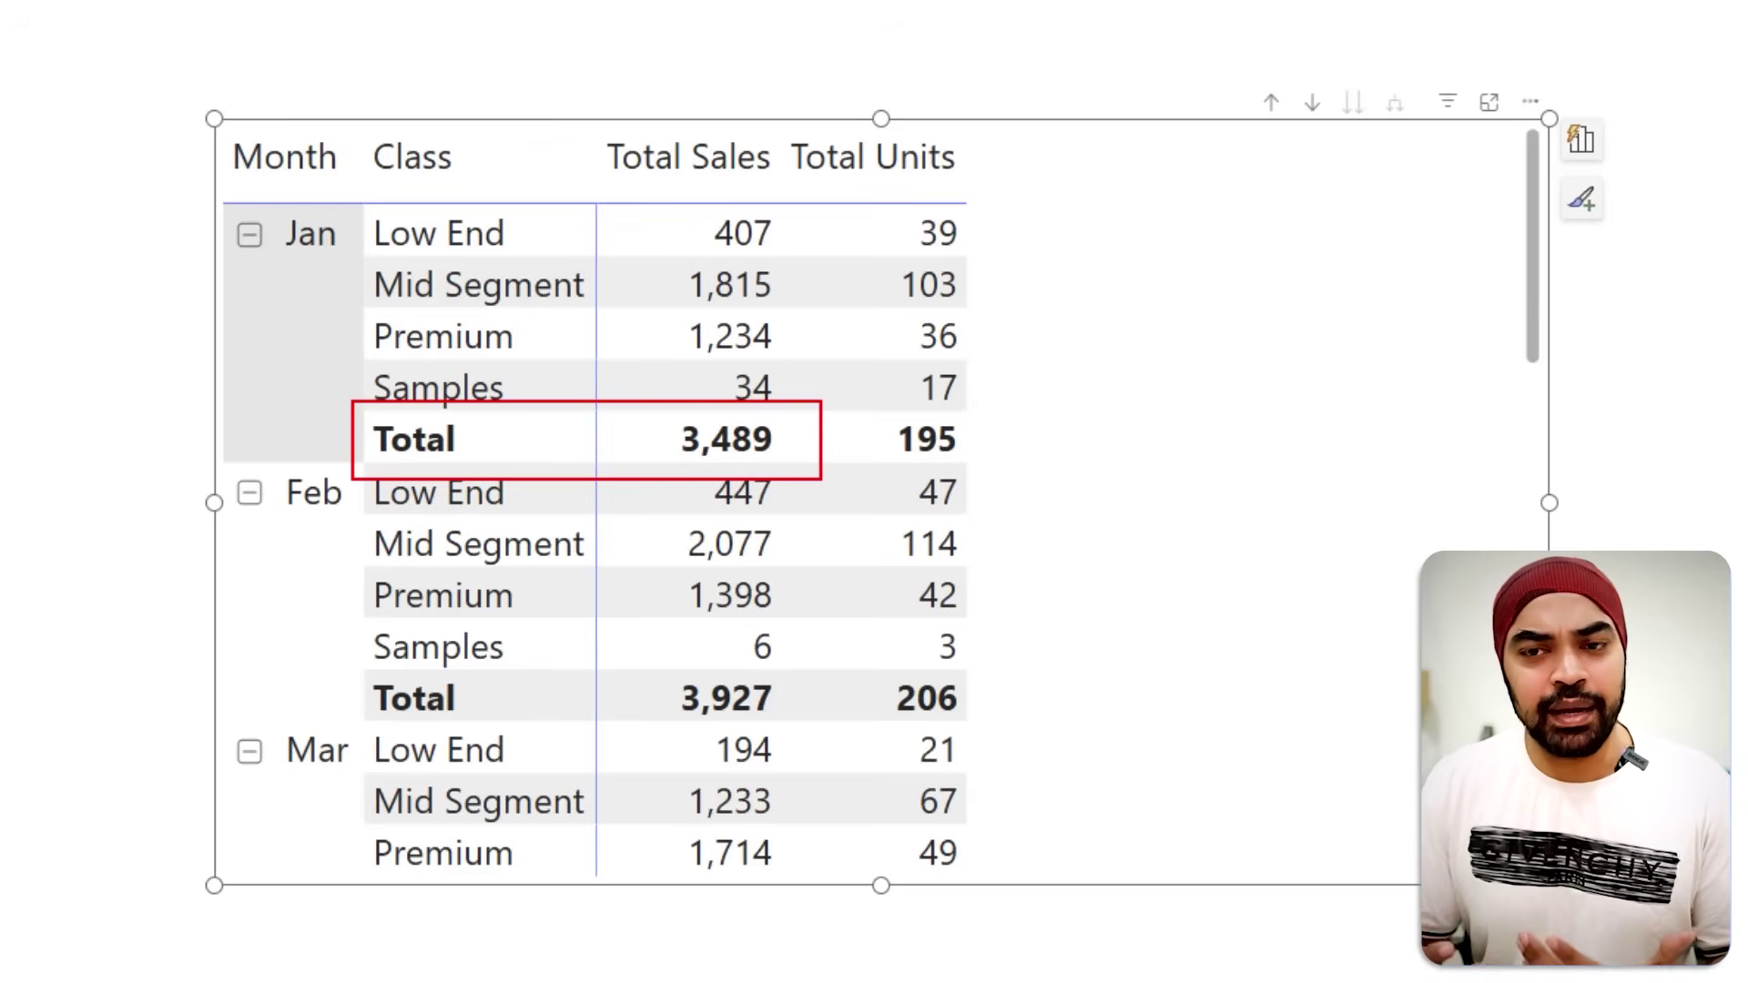
{"action": "key", "text": "Escape"}
{"action": "left_click", "coordinate": [1093, 34]}
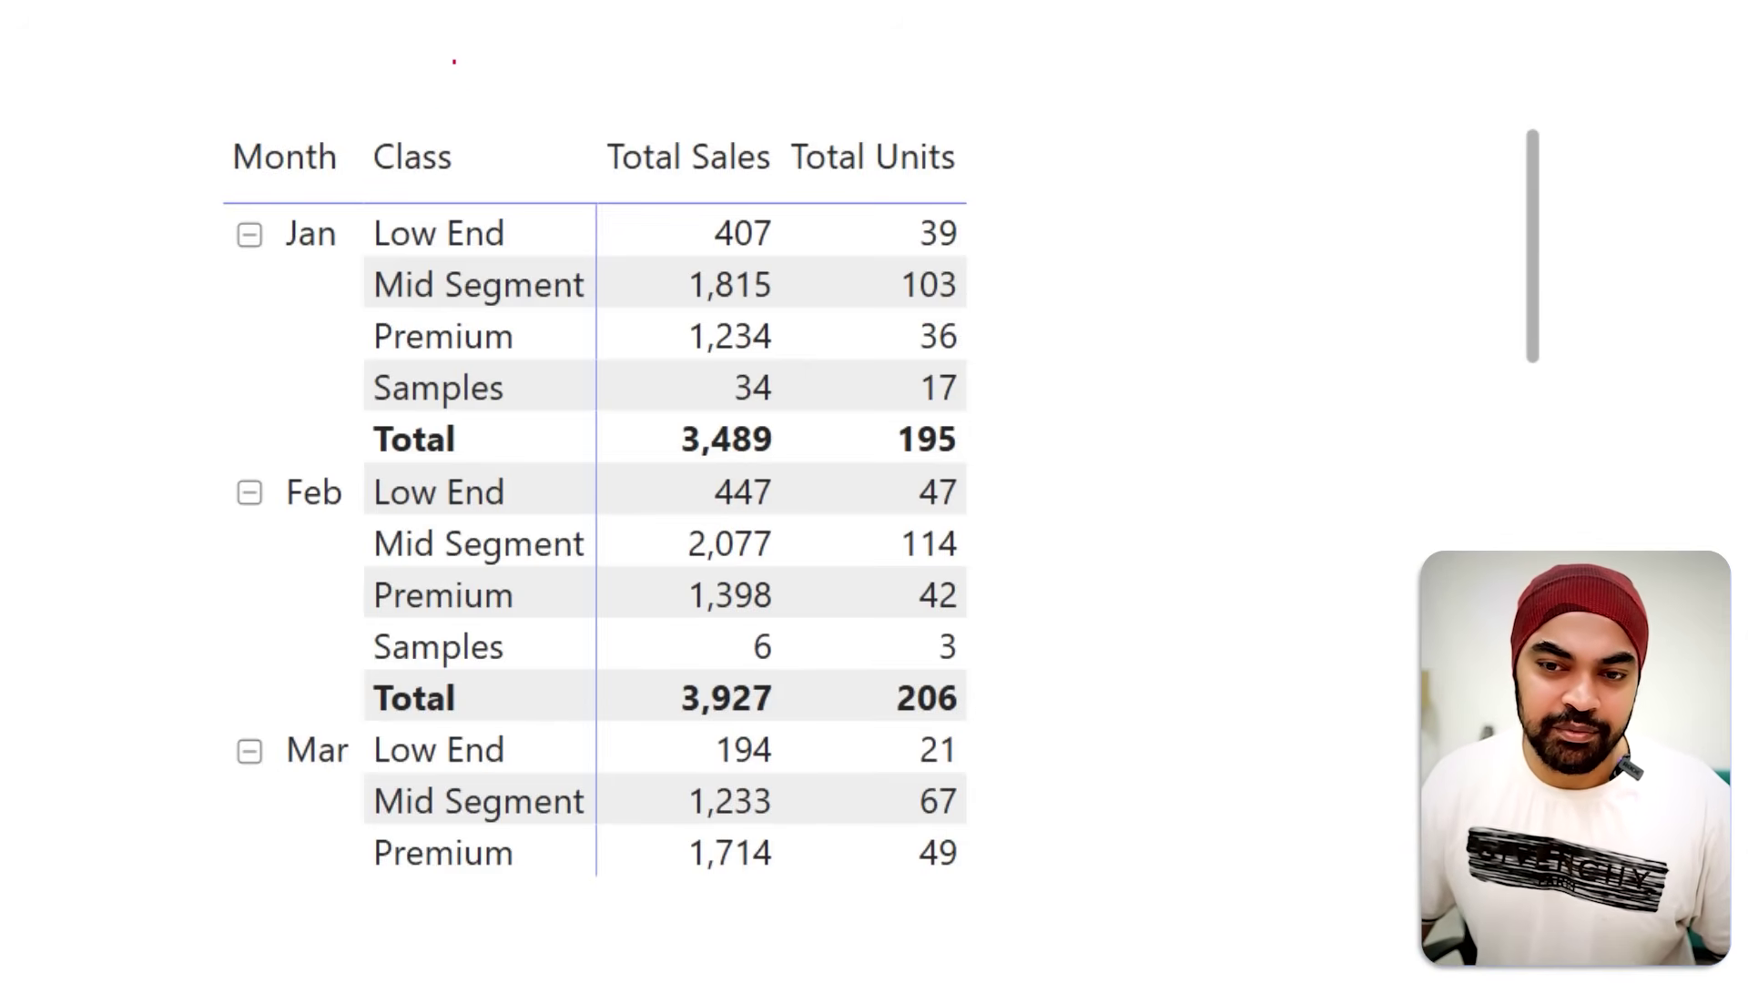
{"action": "left_click_drag", "start_coordinate": [454, 61], "coordinate": [434, 117]}
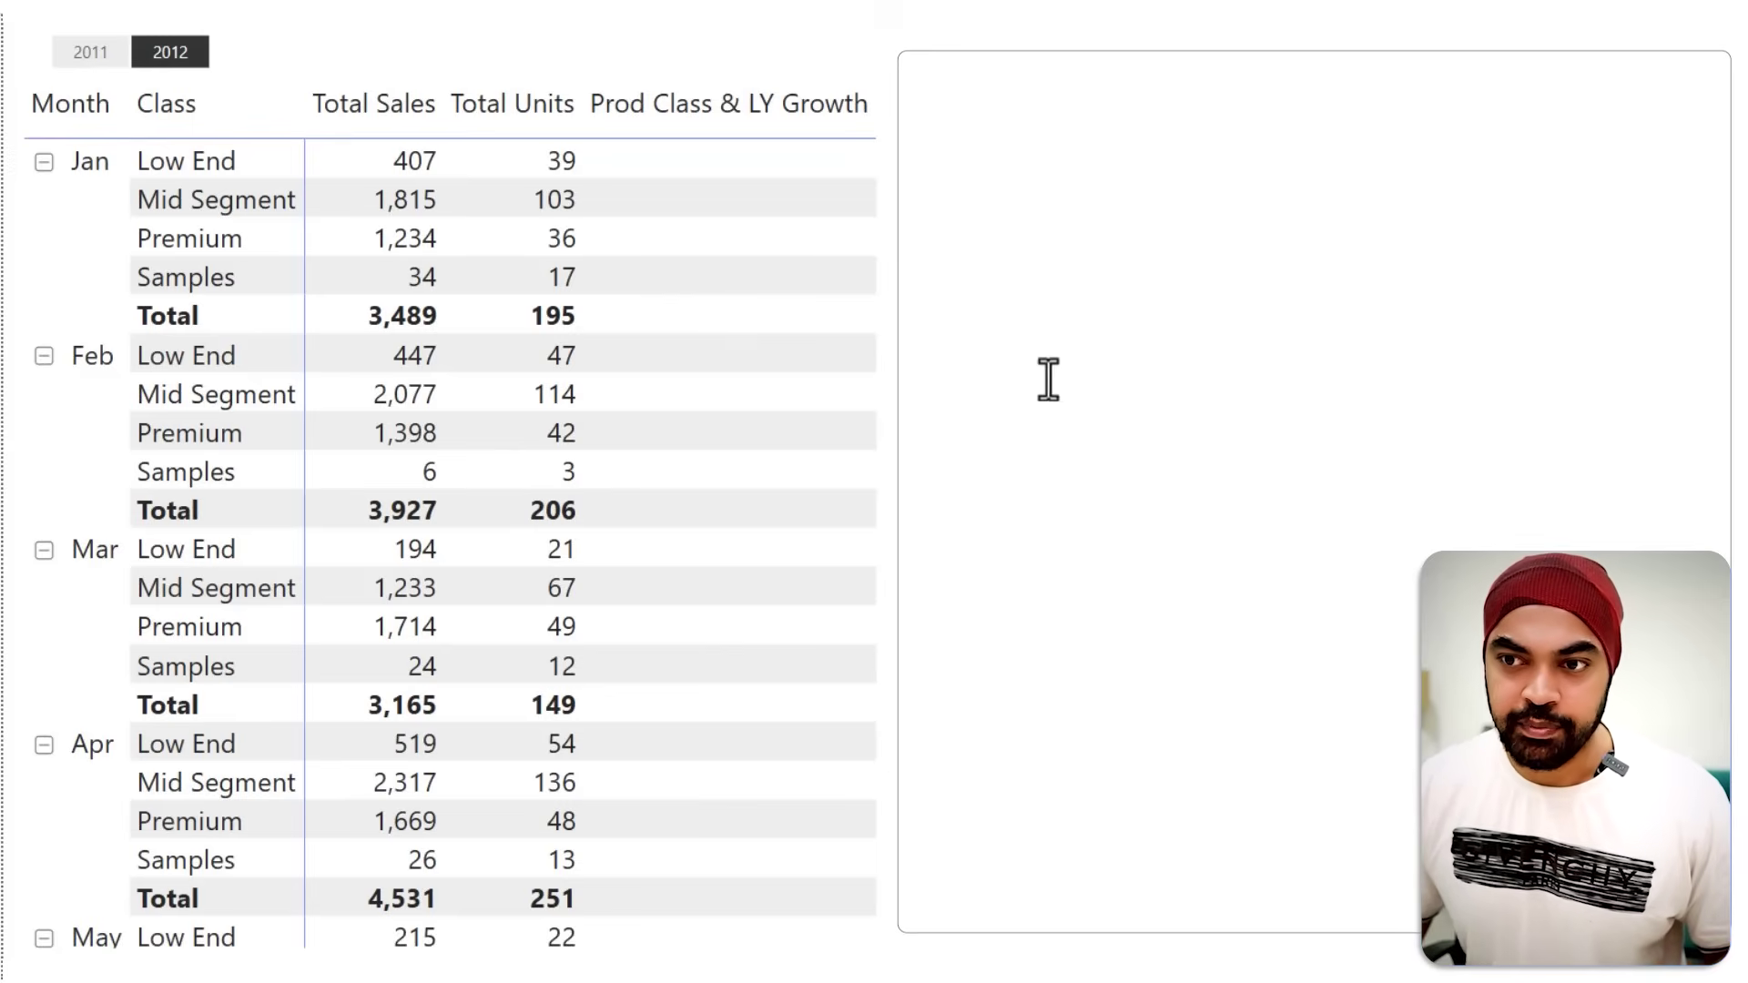
Step: Define Prod Class & LY Growth as SELECTEDVALUE('Products'[Class]) so class rows show their class names
{"action": "left_click_drag", "start_coordinate": [605, 116], "coordinate": [833, 115]}
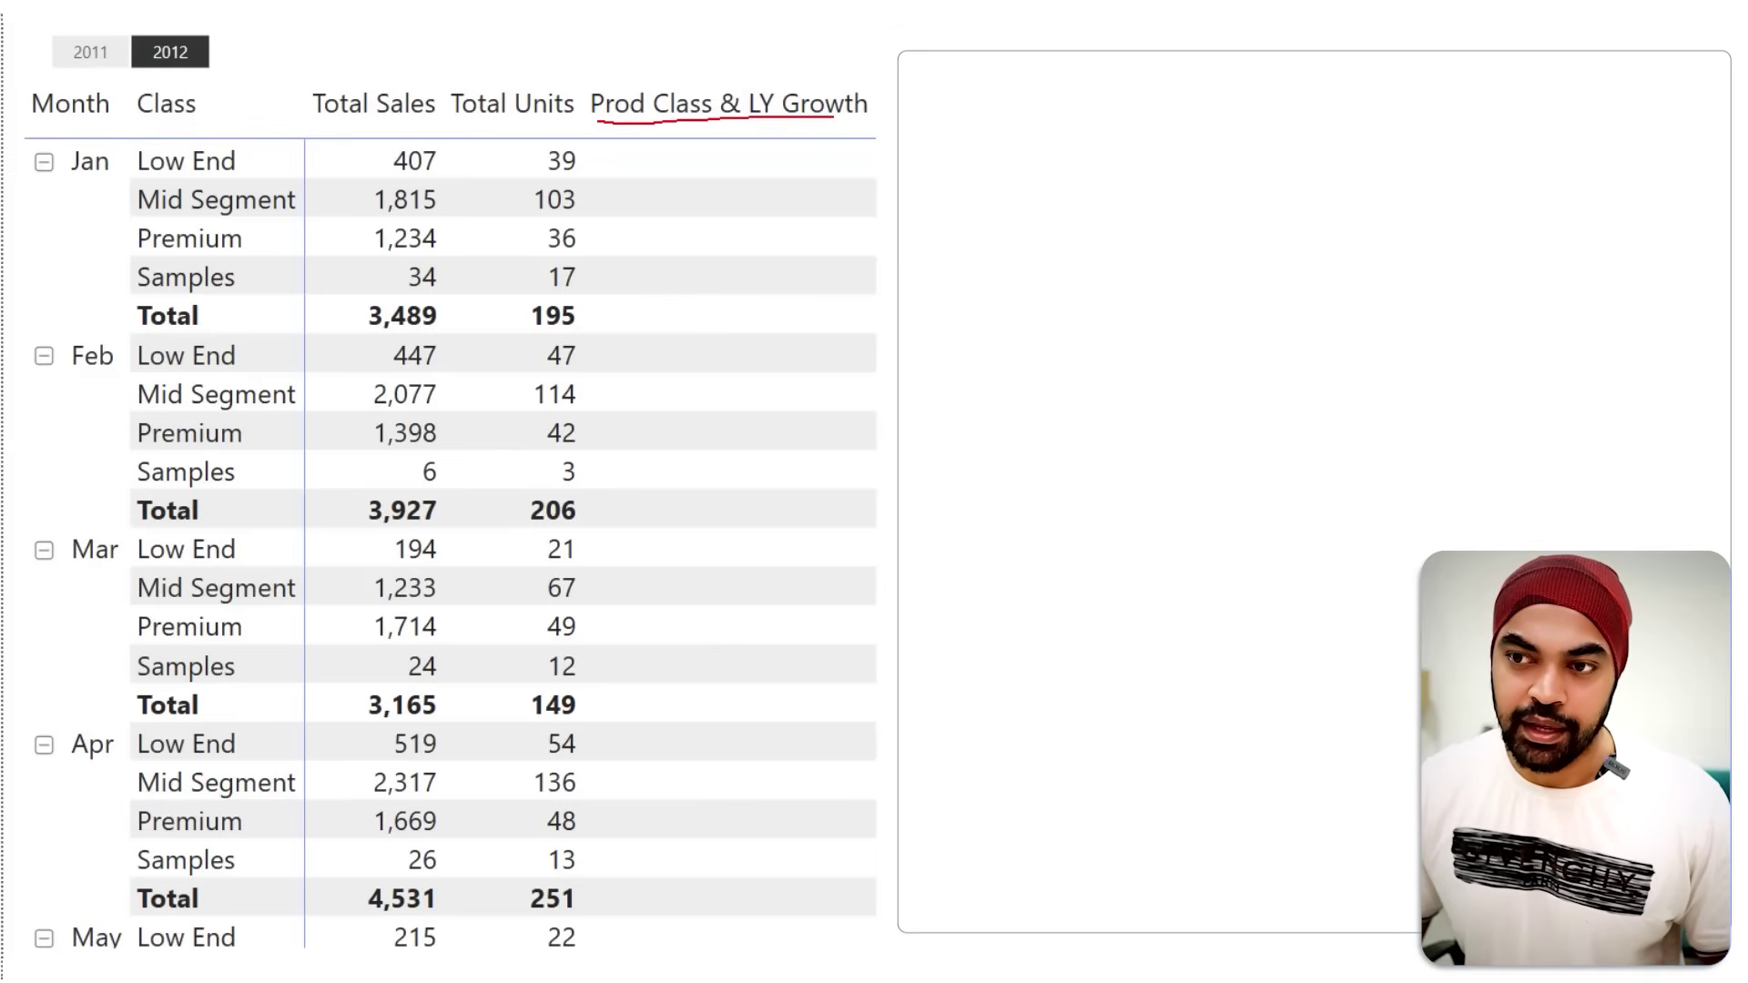
{"action": "key", "text": "Escape"}
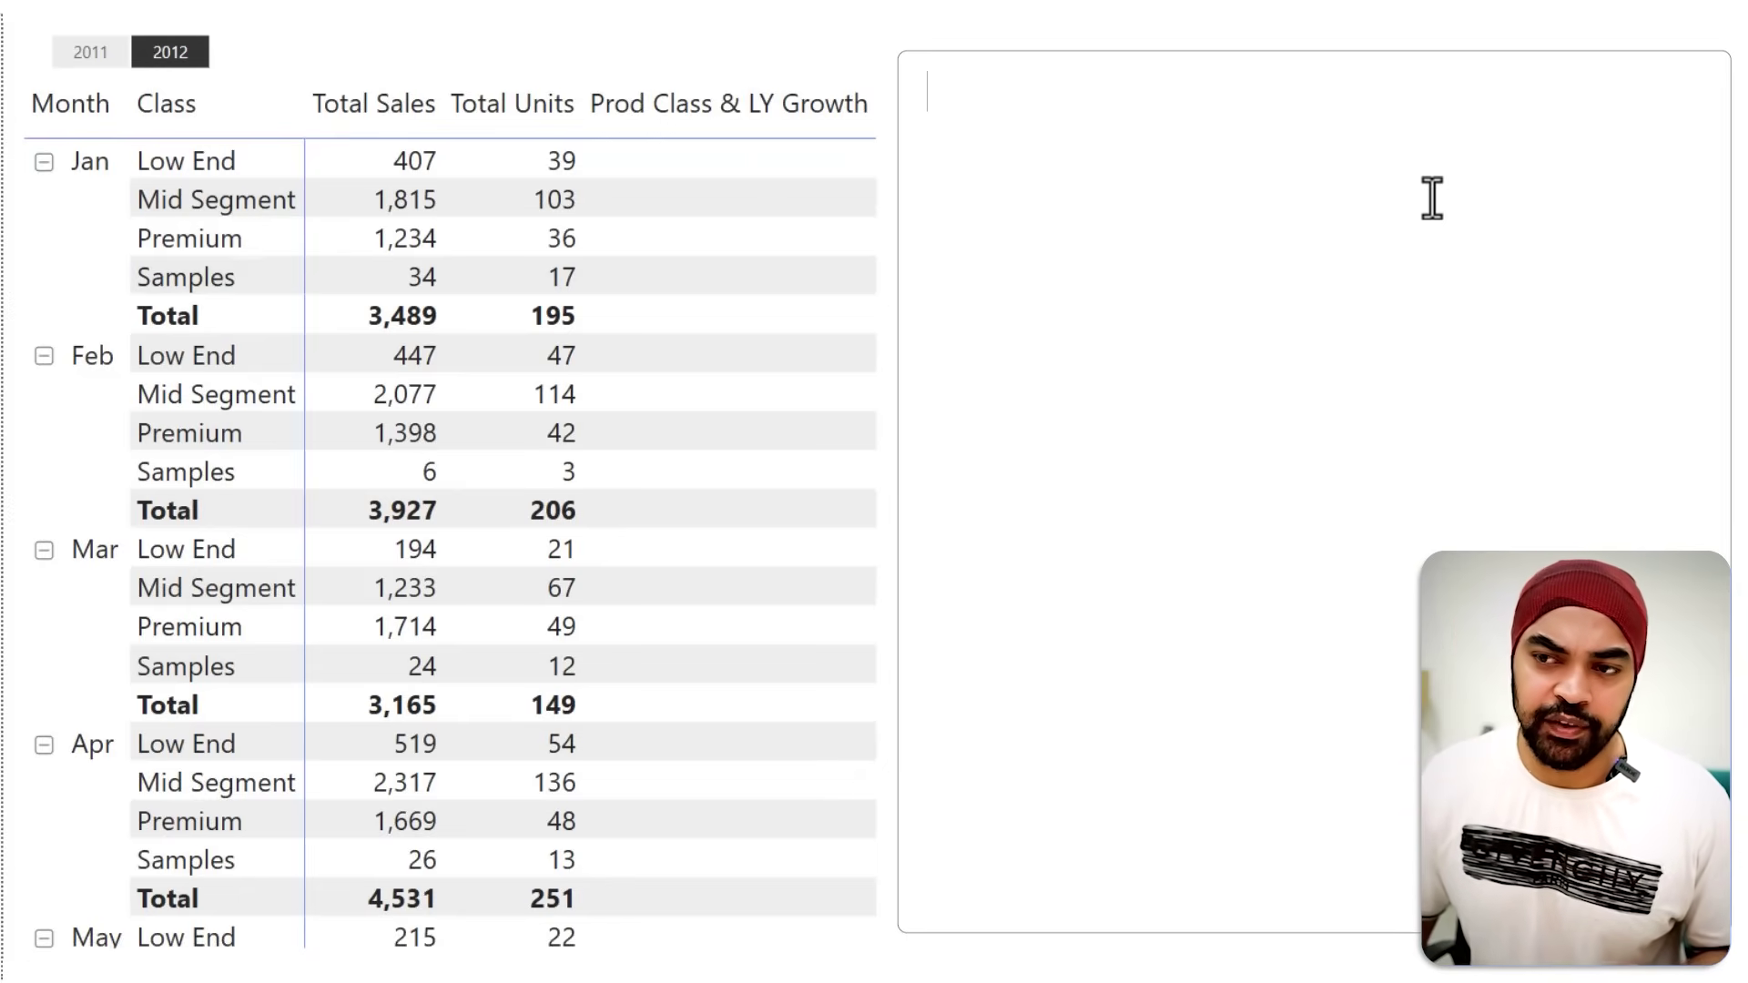
{"action": "type", "text": "sel"}
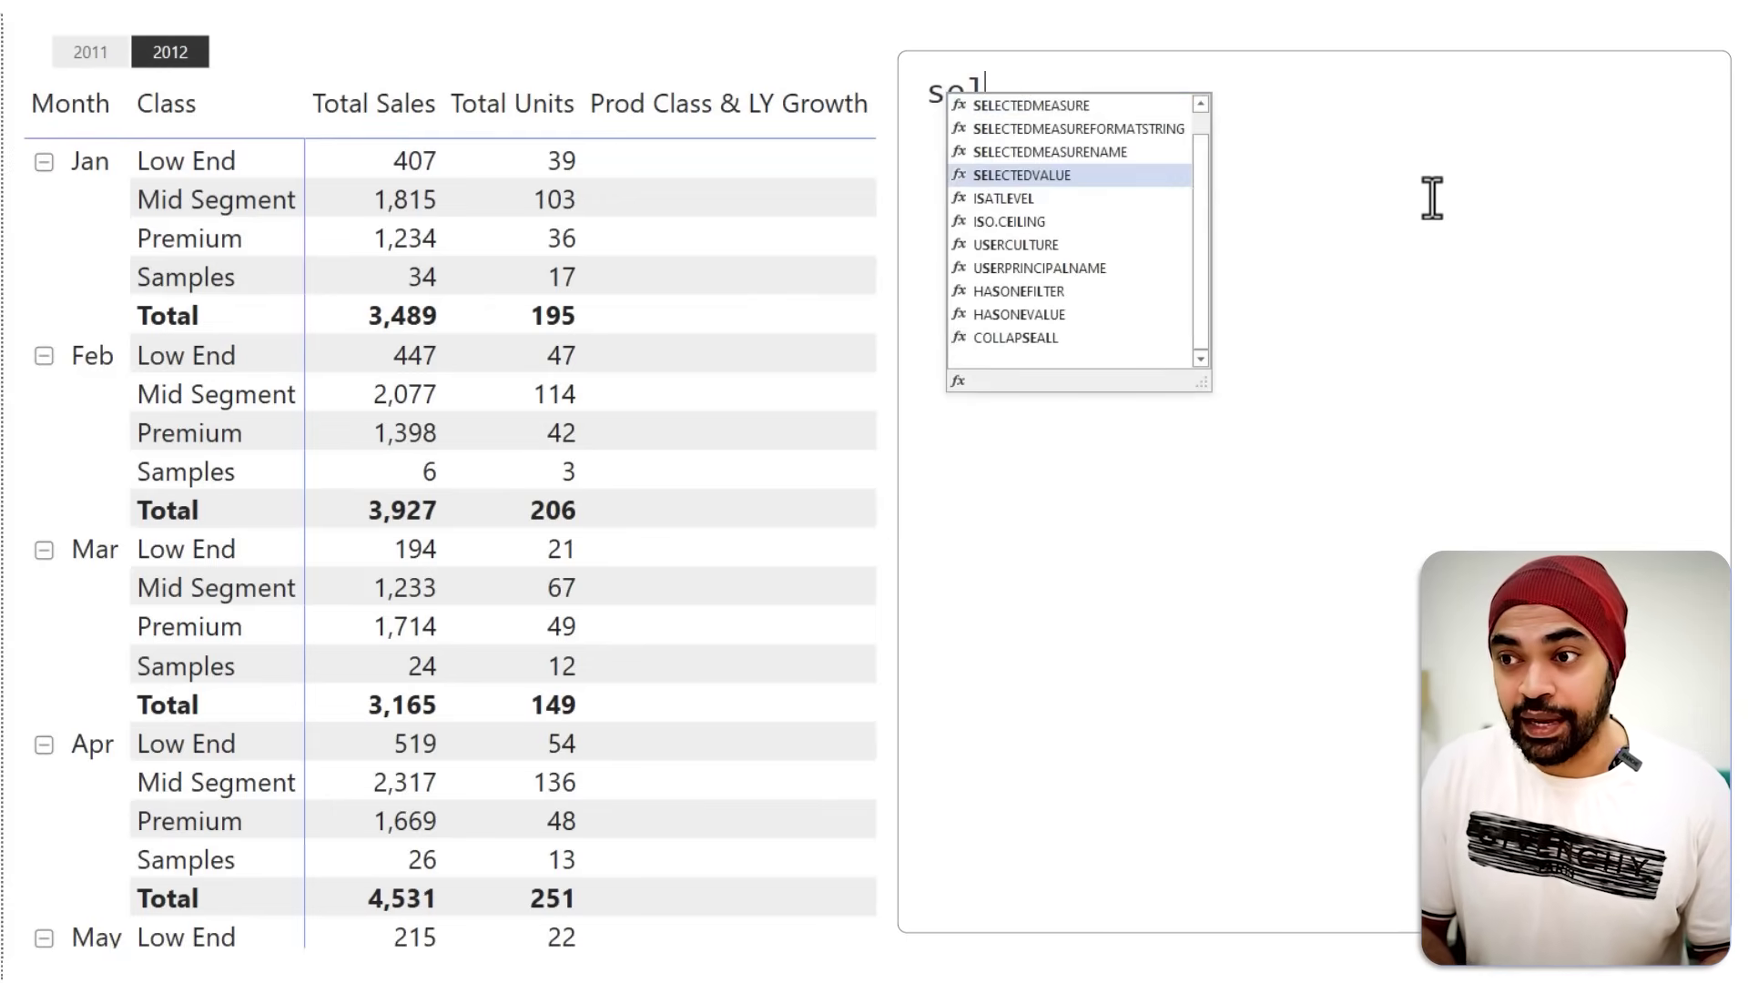
{"action": "key", "text": "Tab"}
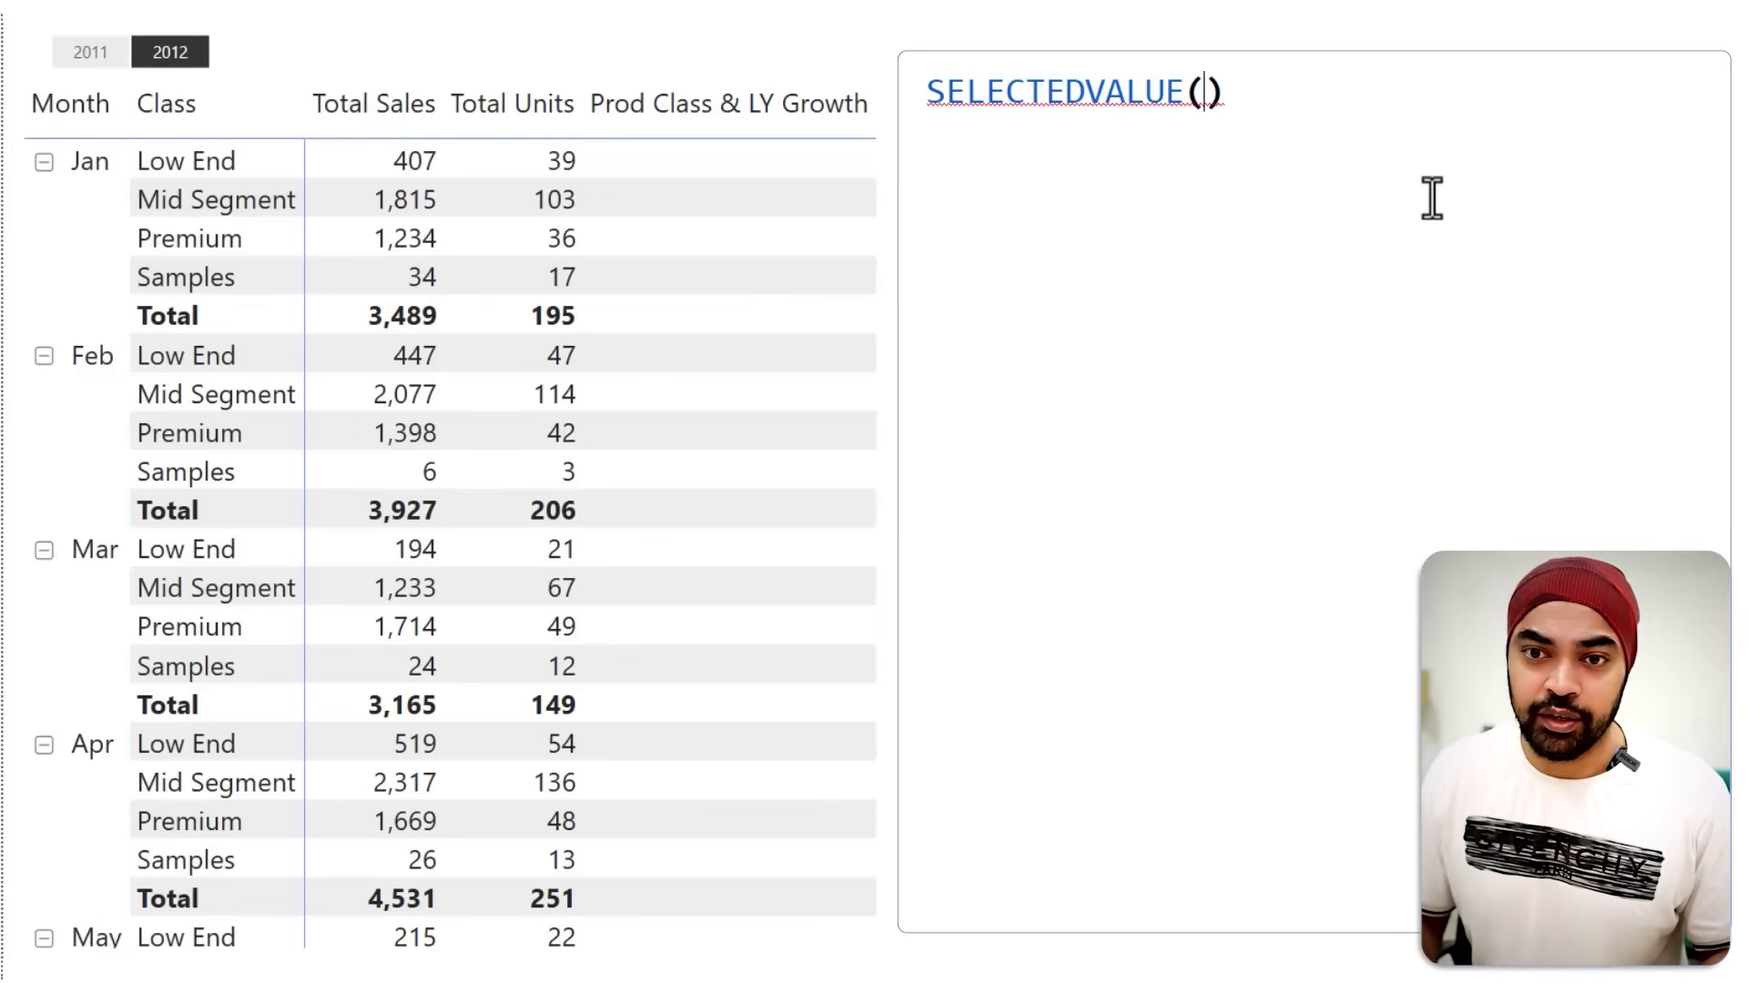
{"action": "type", "text": "r"}
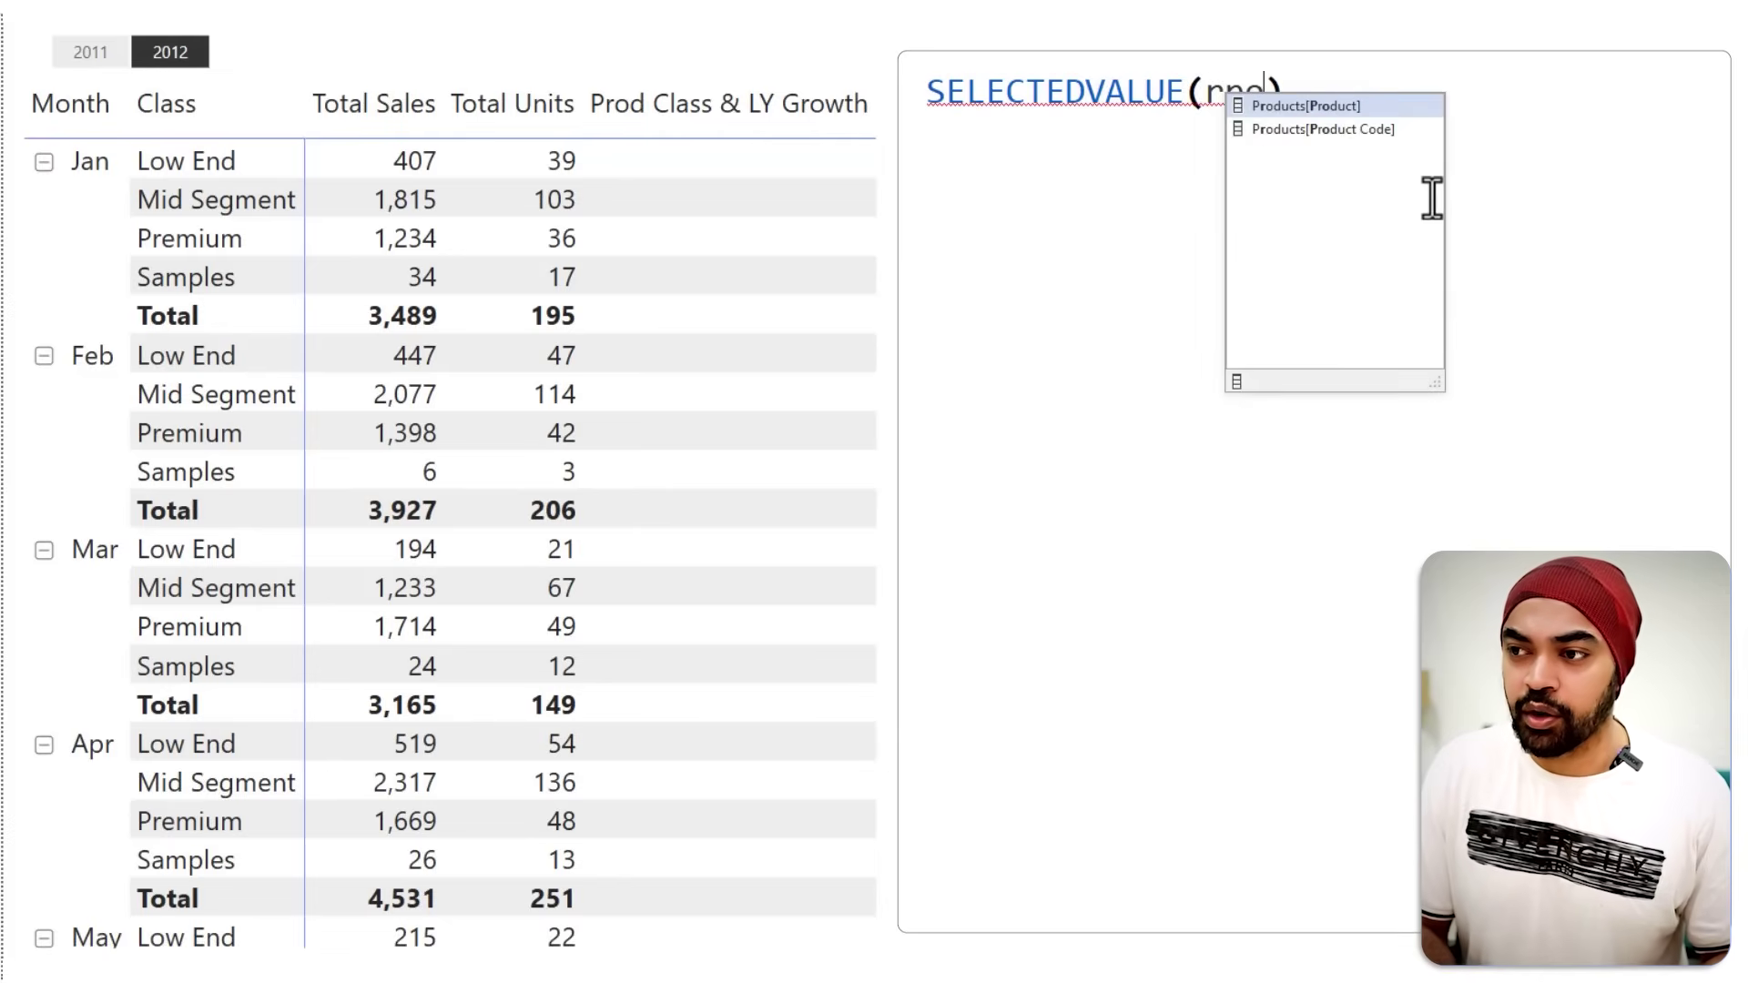
{"action": "type", "text": "o"}
{"action": "key", "text": "BackSpace"}
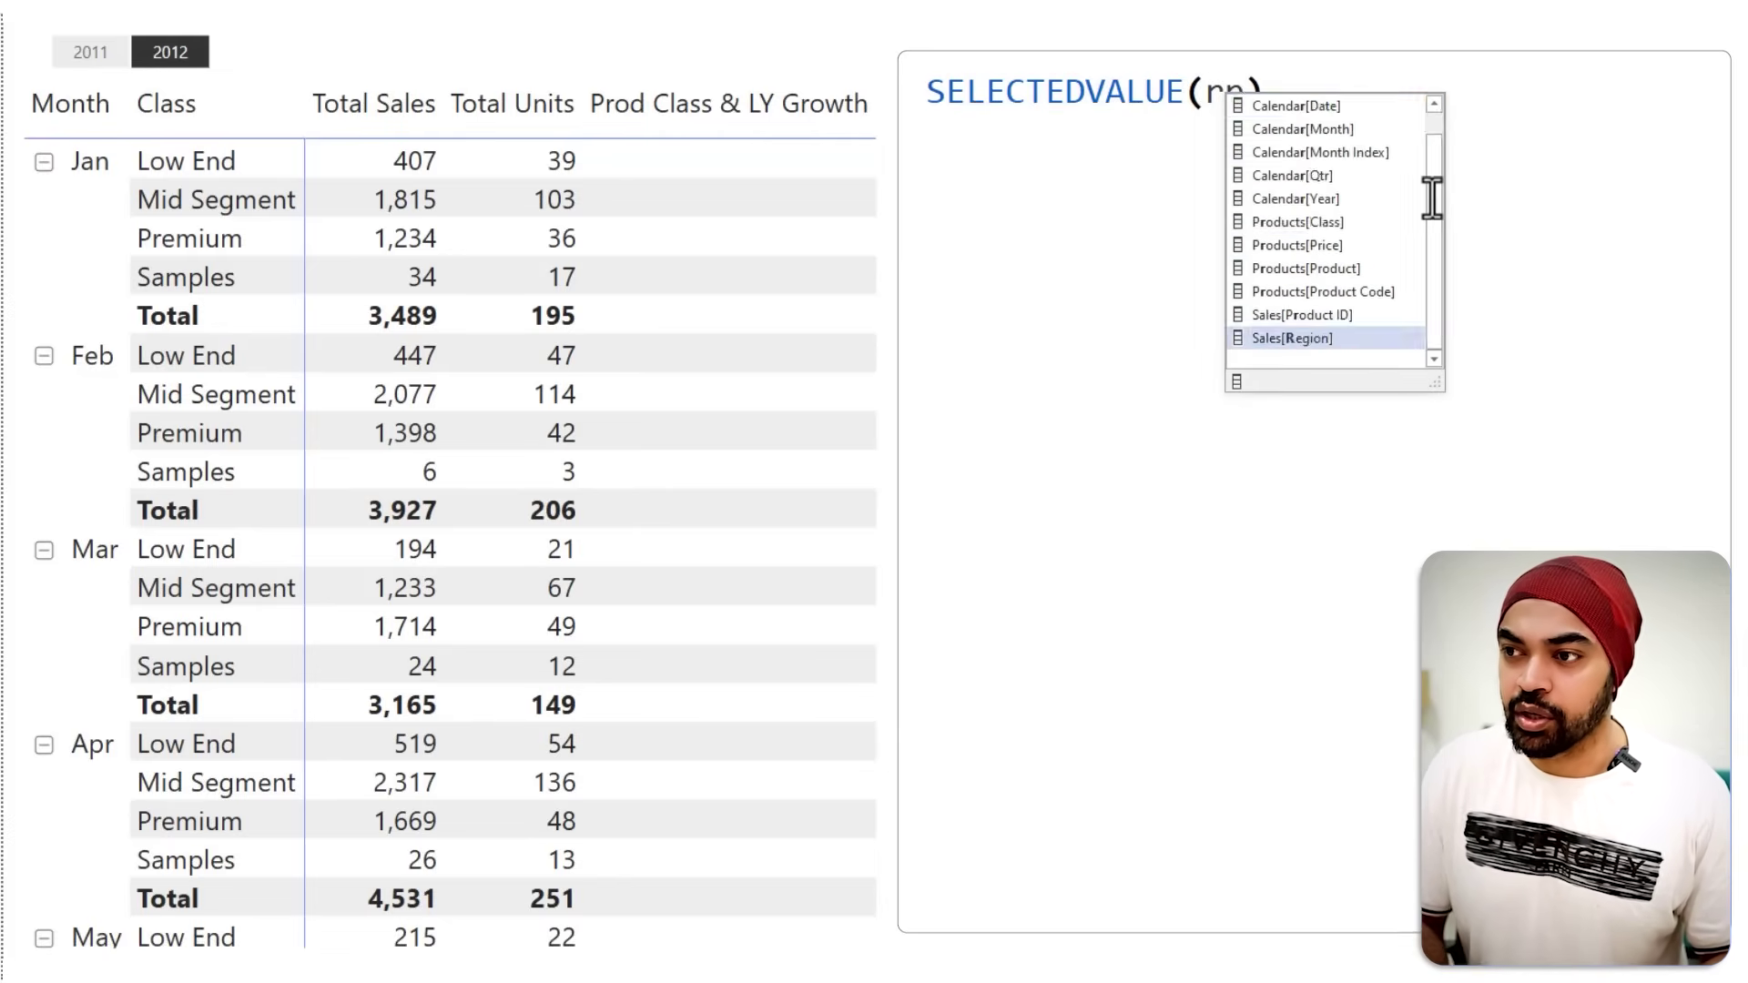
{"action": "key", "text": "BackSpace"}
{"action": "type", "text": "pro"}
{"action": "key", "text": "Up"}
{"action": "key", "text": "Up"}
{"action": "key", "text": "Tab"}
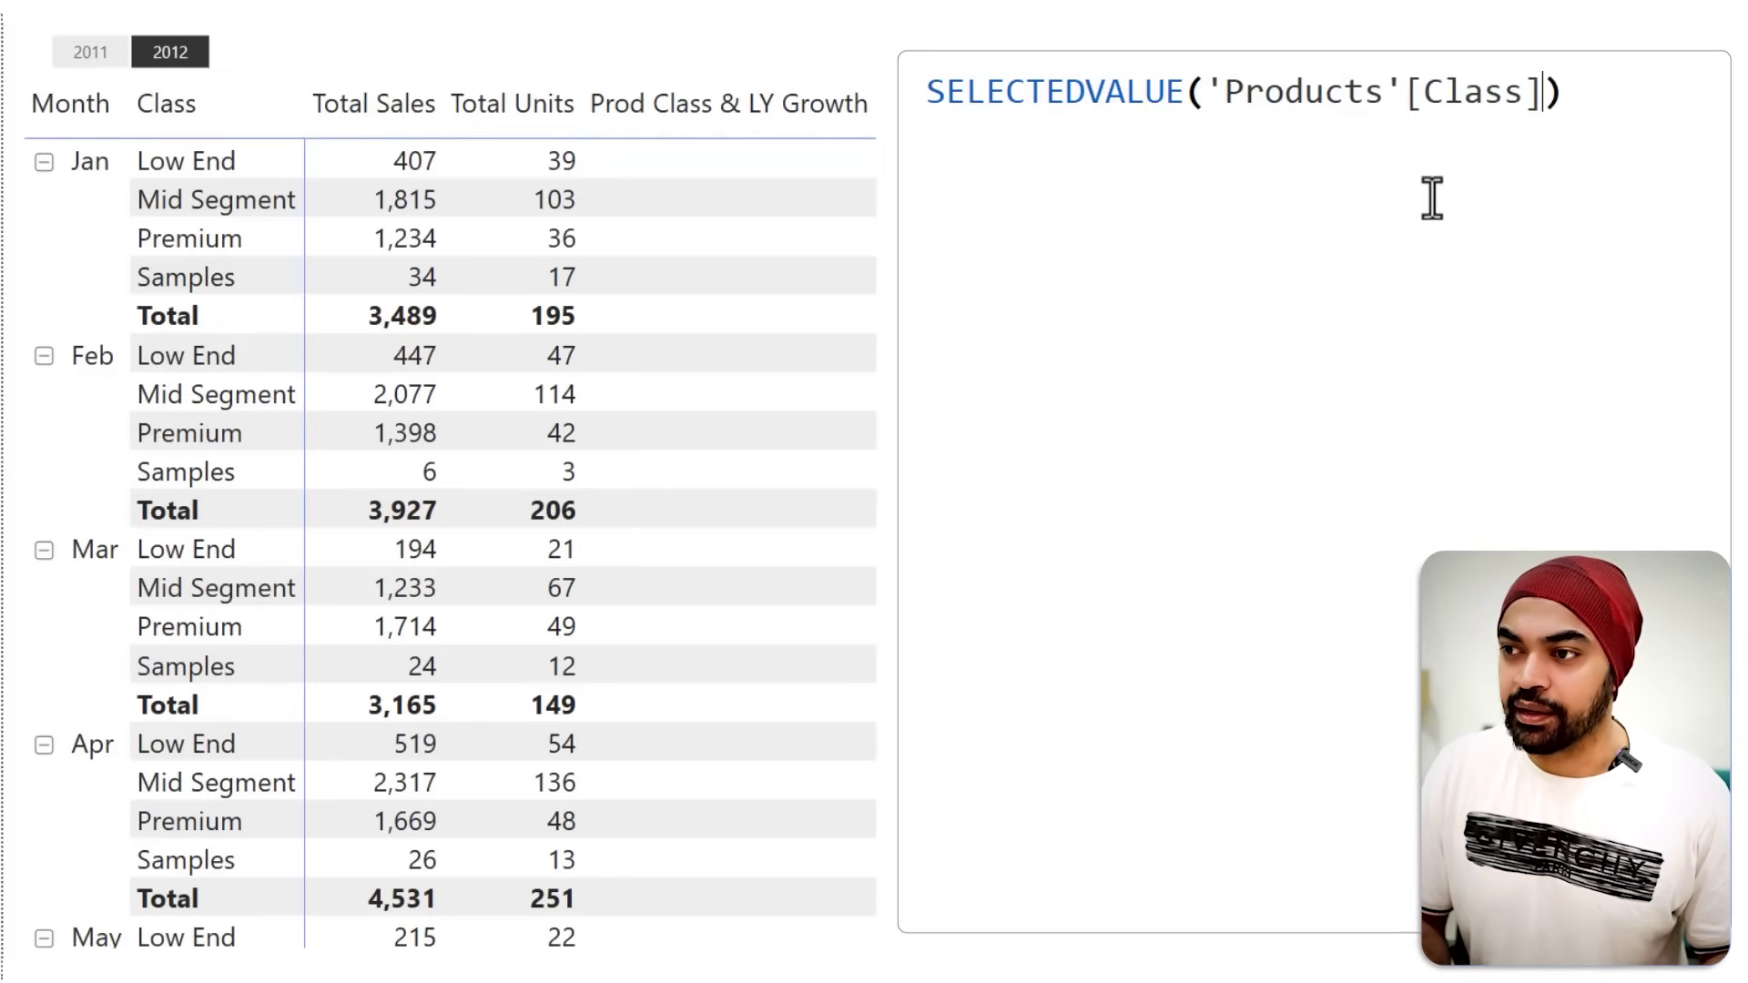
{"action": "key", "text": "Return"}
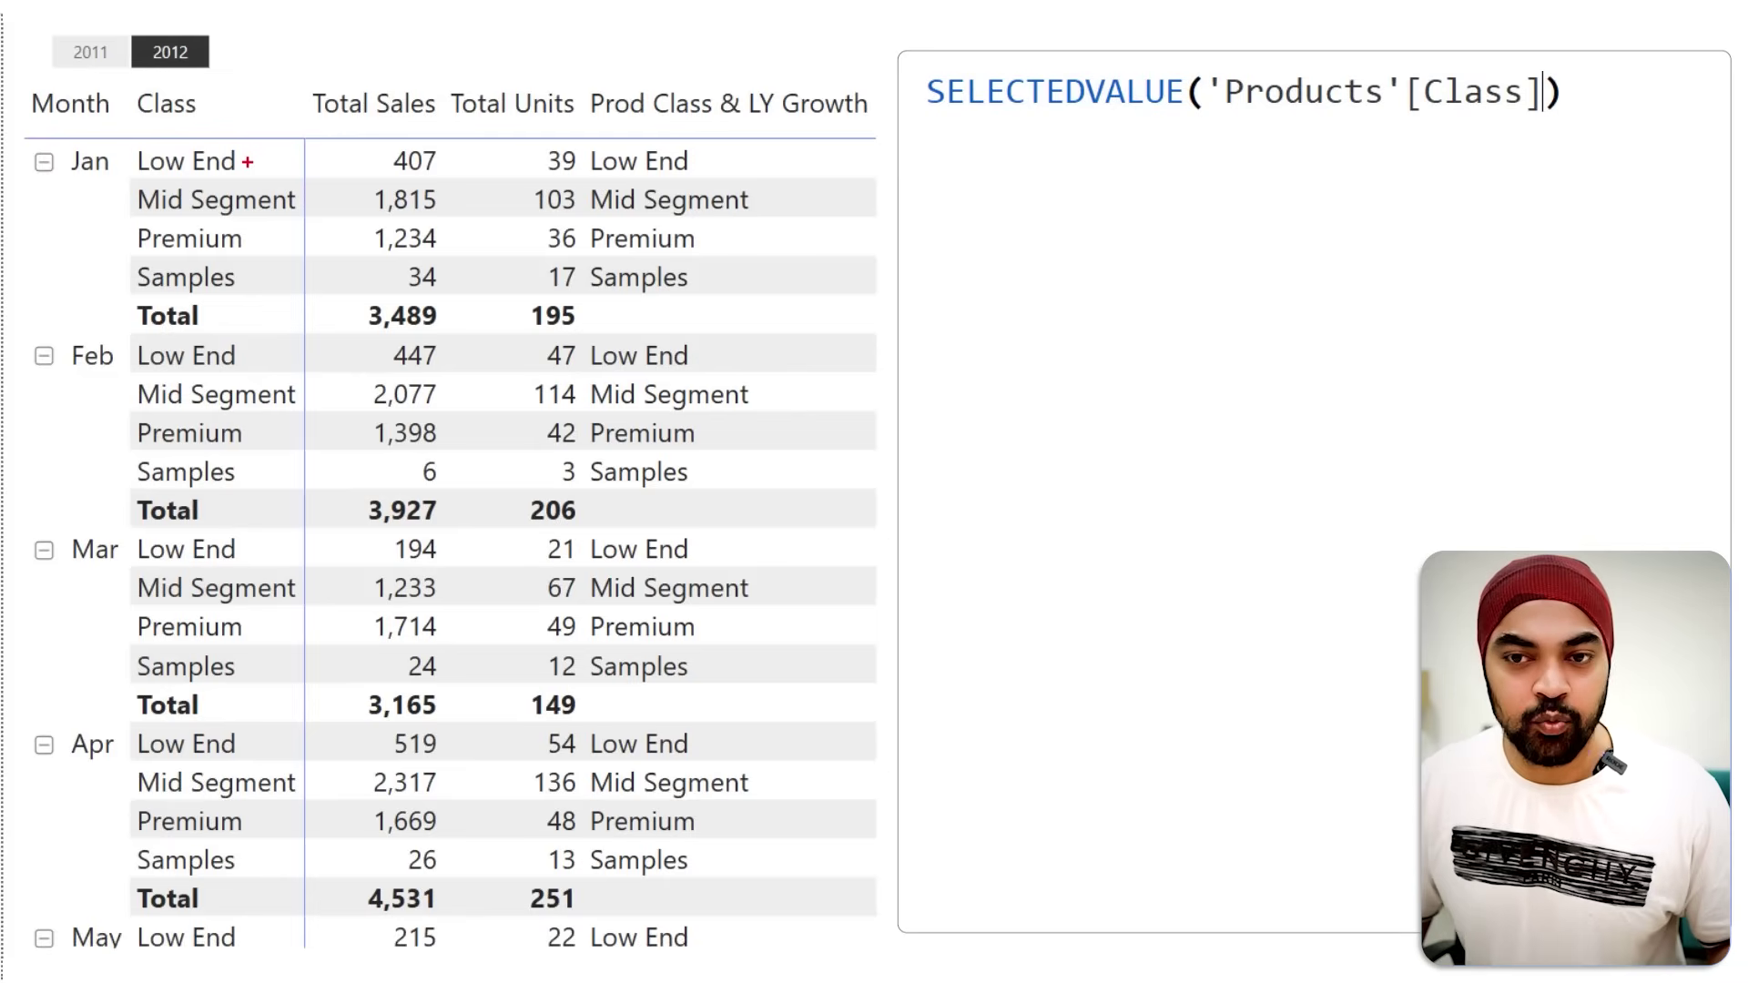
{"action": "left_click_drag", "start_coordinate": [258, 256], "coordinate": [288, 242]}
{"action": "mouse_move", "coordinate": [728, 157]}
{"action": "left_mouse_down"}
{"action": "mouse_move", "coordinate": [758, 173]}
{"action": "mouse_move", "coordinate": [741, 295]}
{"action": "mouse_move", "coordinate": [596, 311]}
{"action": "mouse_move", "coordinate": [707, 338]}
{"action": "mouse_move", "coordinate": [711, 295]}
{"action": "left_mouse_up"}
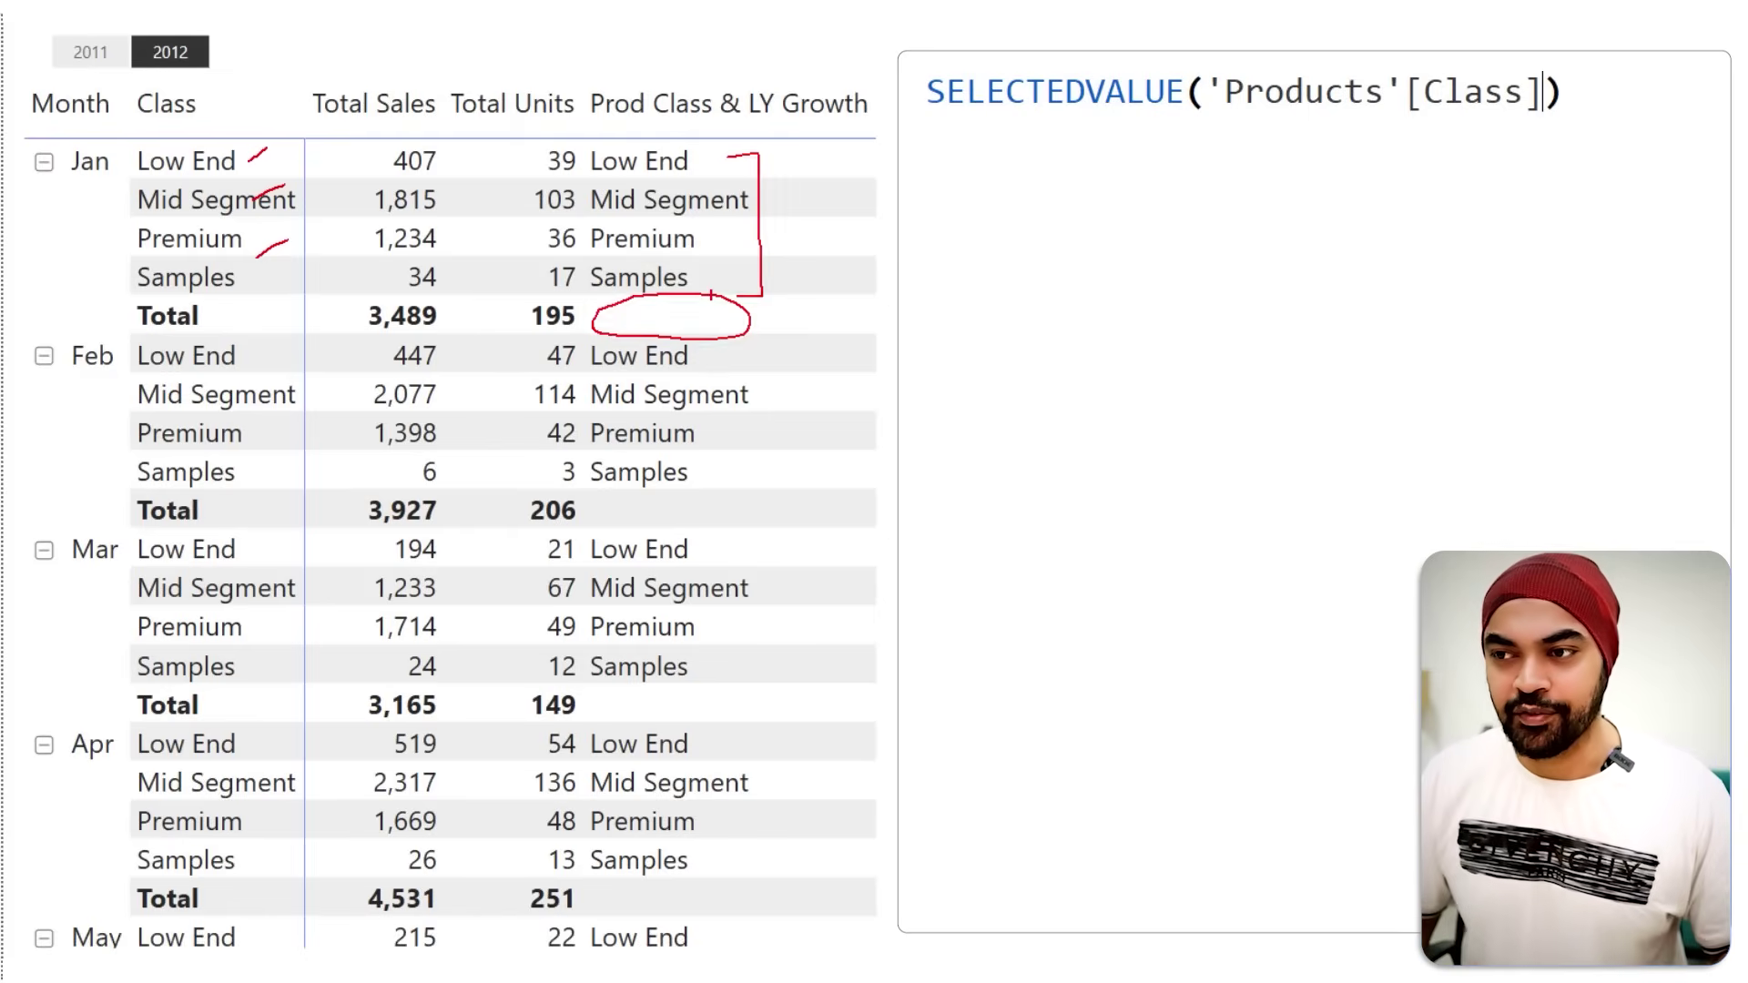
{"action": "key", "text": "Escape"}
{"action": "left_click", "coordinate": [938, 91]}
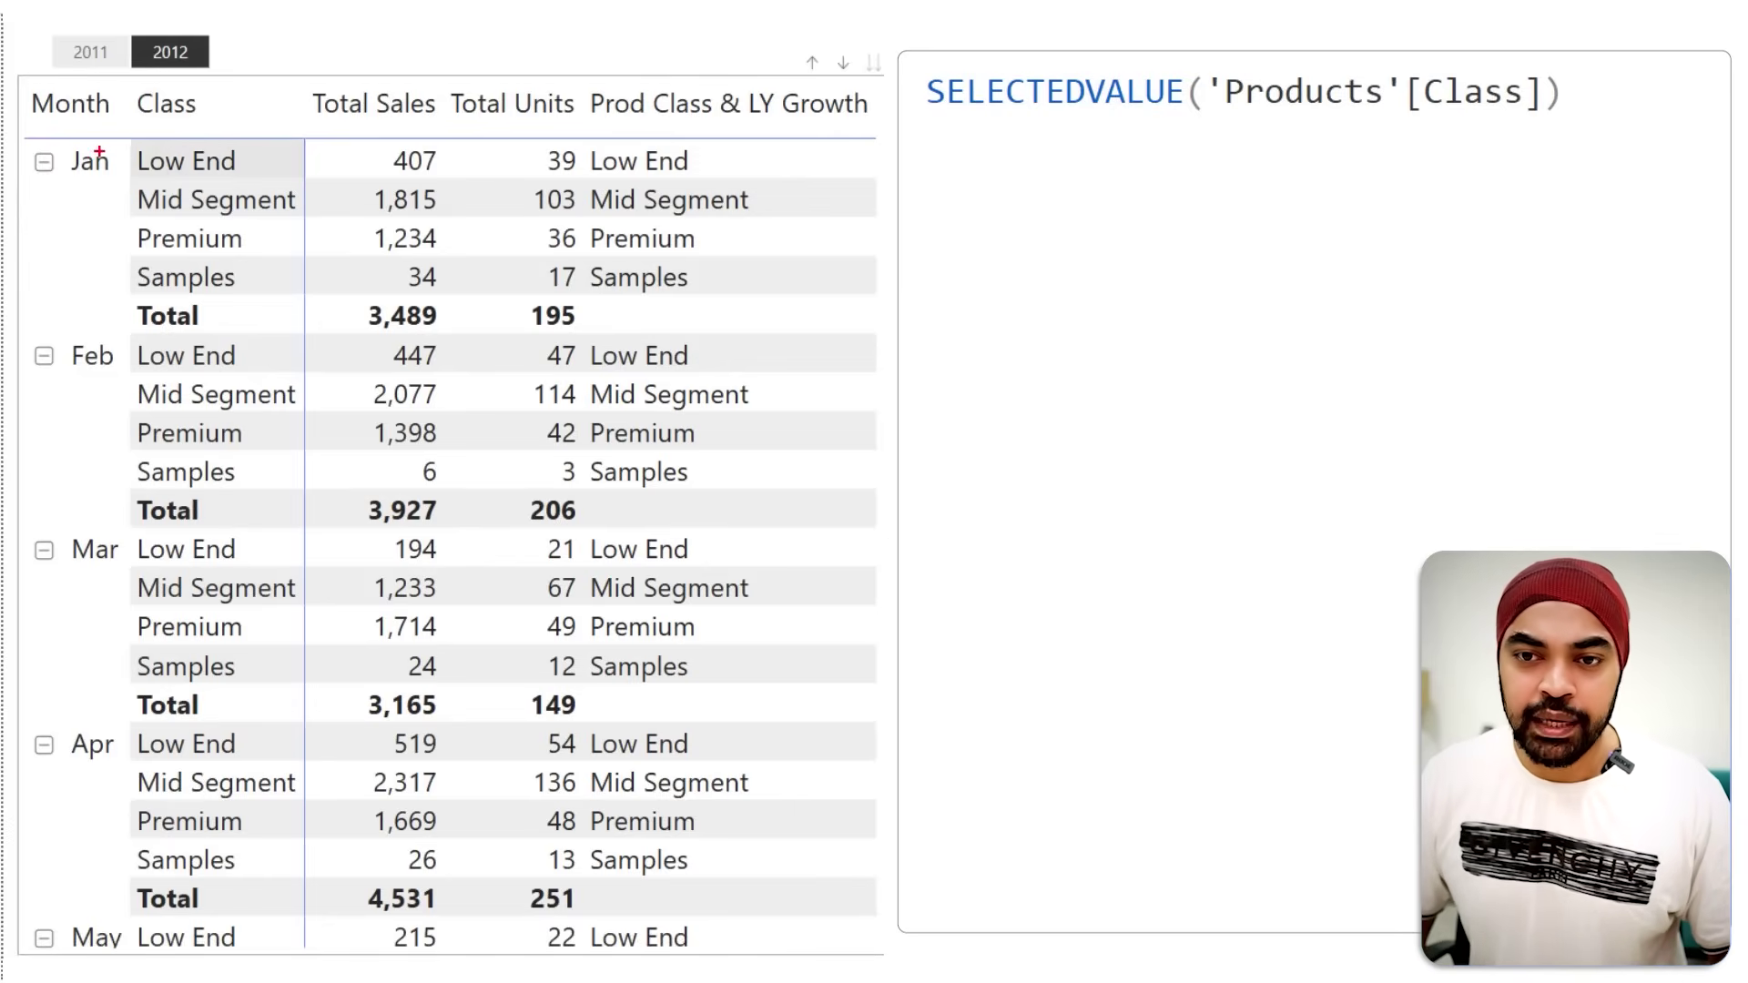
{"action": "left_click_drag", "start_coordinate": [127, 139], "coordinate": [260, 173]}
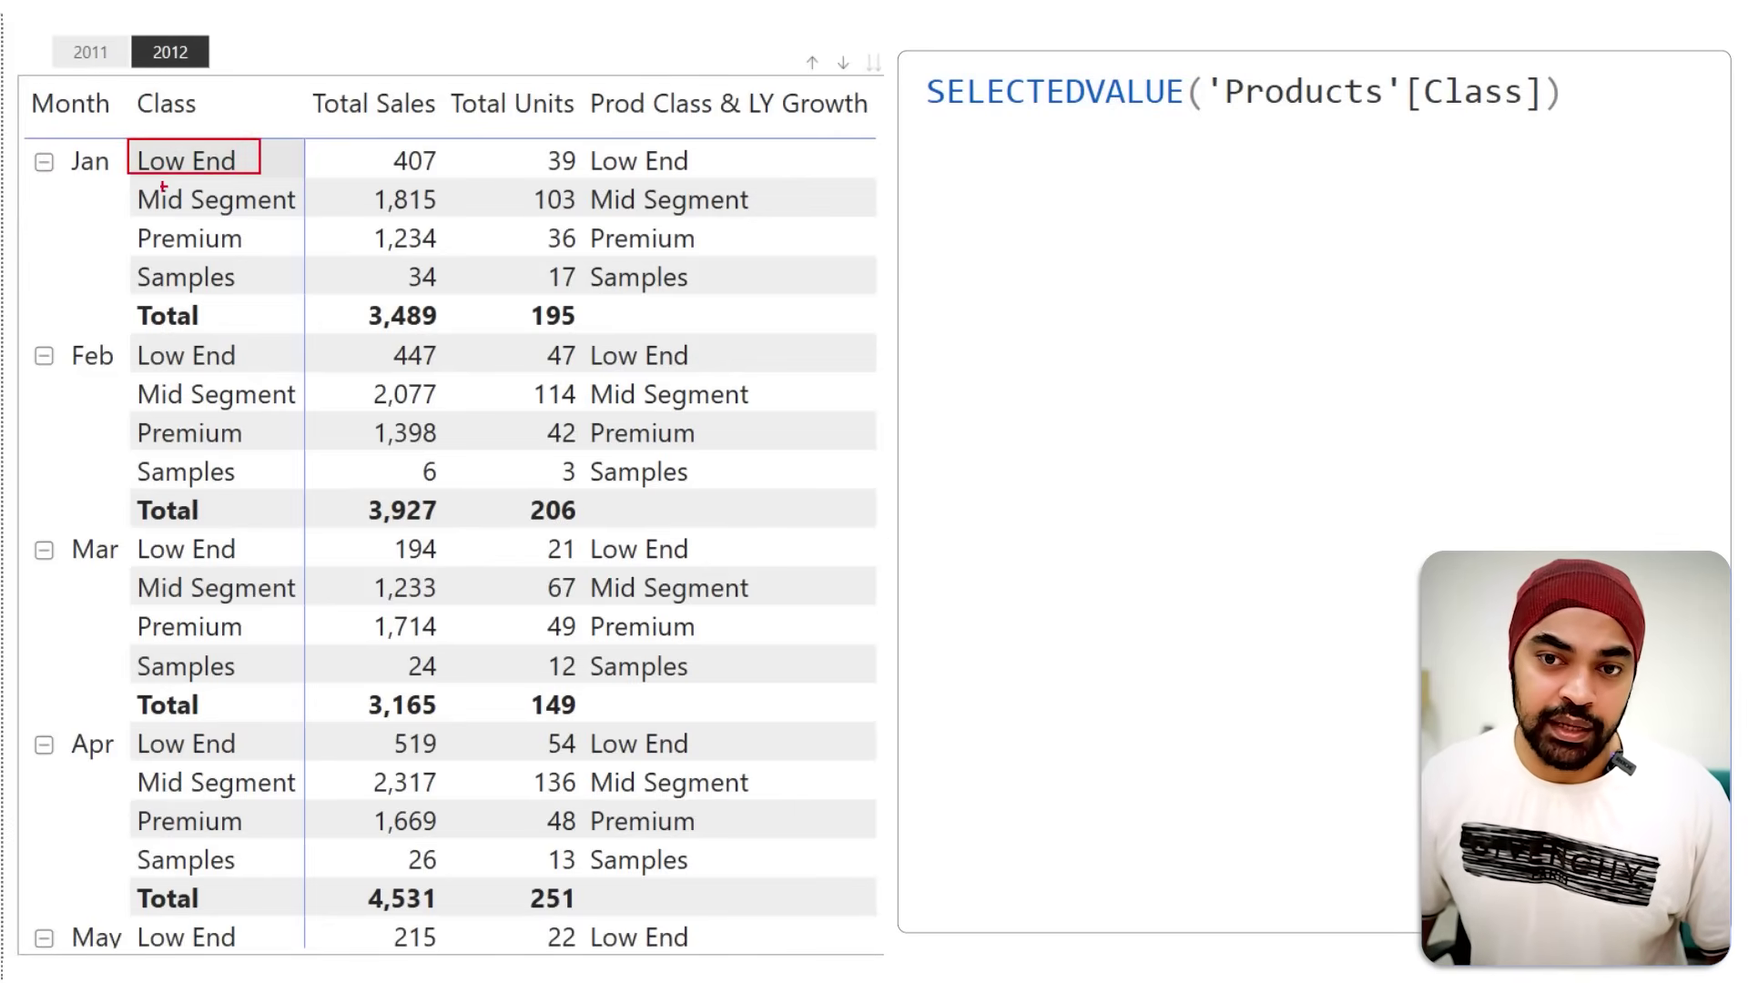
{"action": "left_click_drag", "start_coordinate": [134, 176], "coordinate": [319, 220]}
{"action": "left_click_drag", "start_coordinate": [135, 223], "coordinate": [261, 255]}
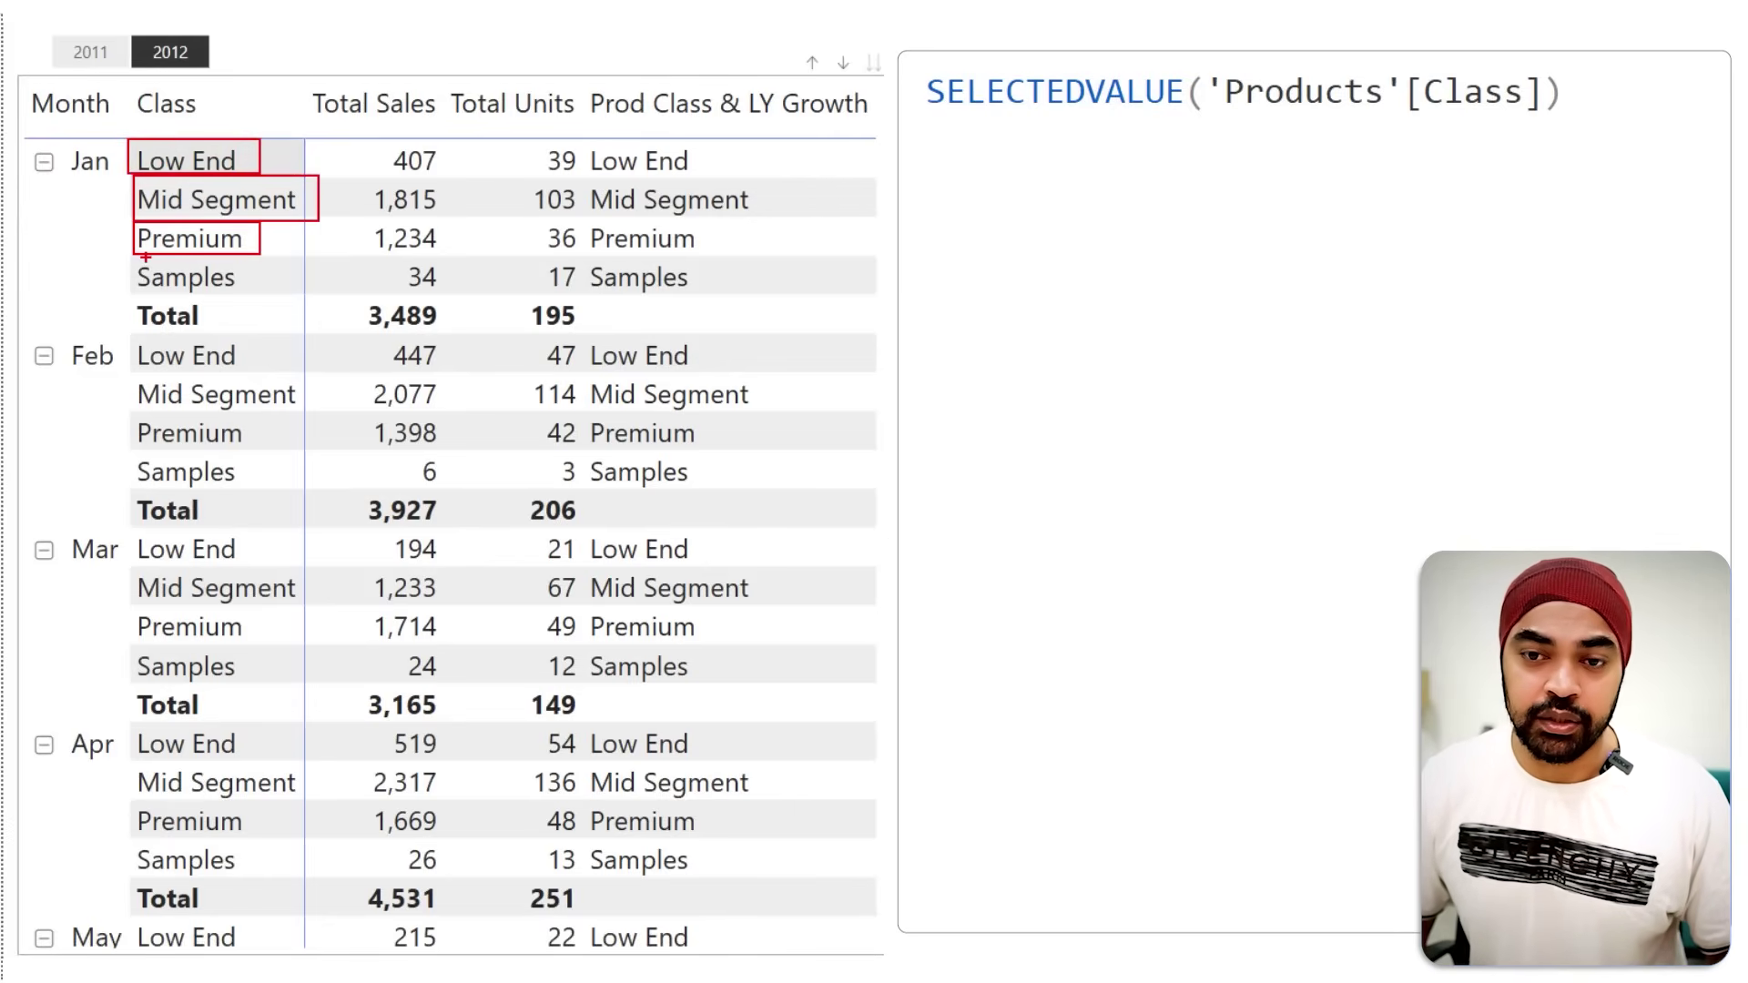
{"action": "left_click_drag", "start_coordinate": [145, 257], "coordinate": [256, 299]}
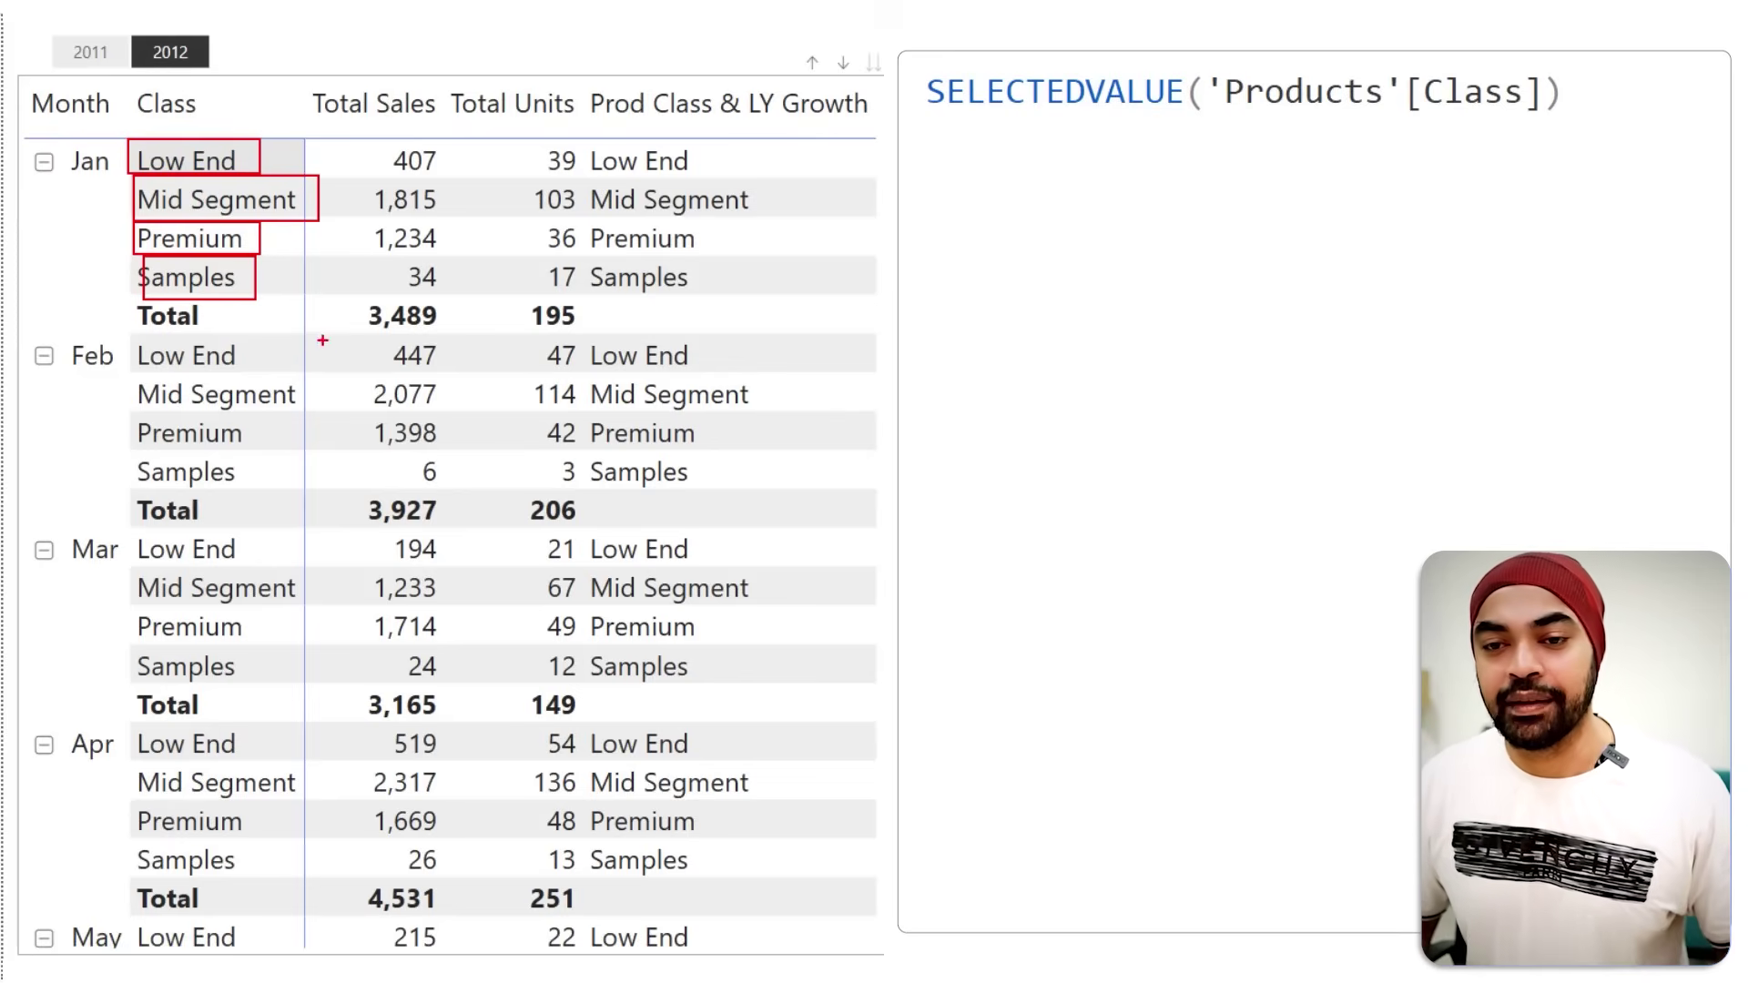
{"action": "mouse_move", "coordinate": [114, 290]}
{"action": "left_mouse_down"}
{"action": "mouse_move", "coordinate": [265, 325]}
{"action": "mouse_move", "coordinate": [695, 347]}
{"action": "left_mouse_up"}
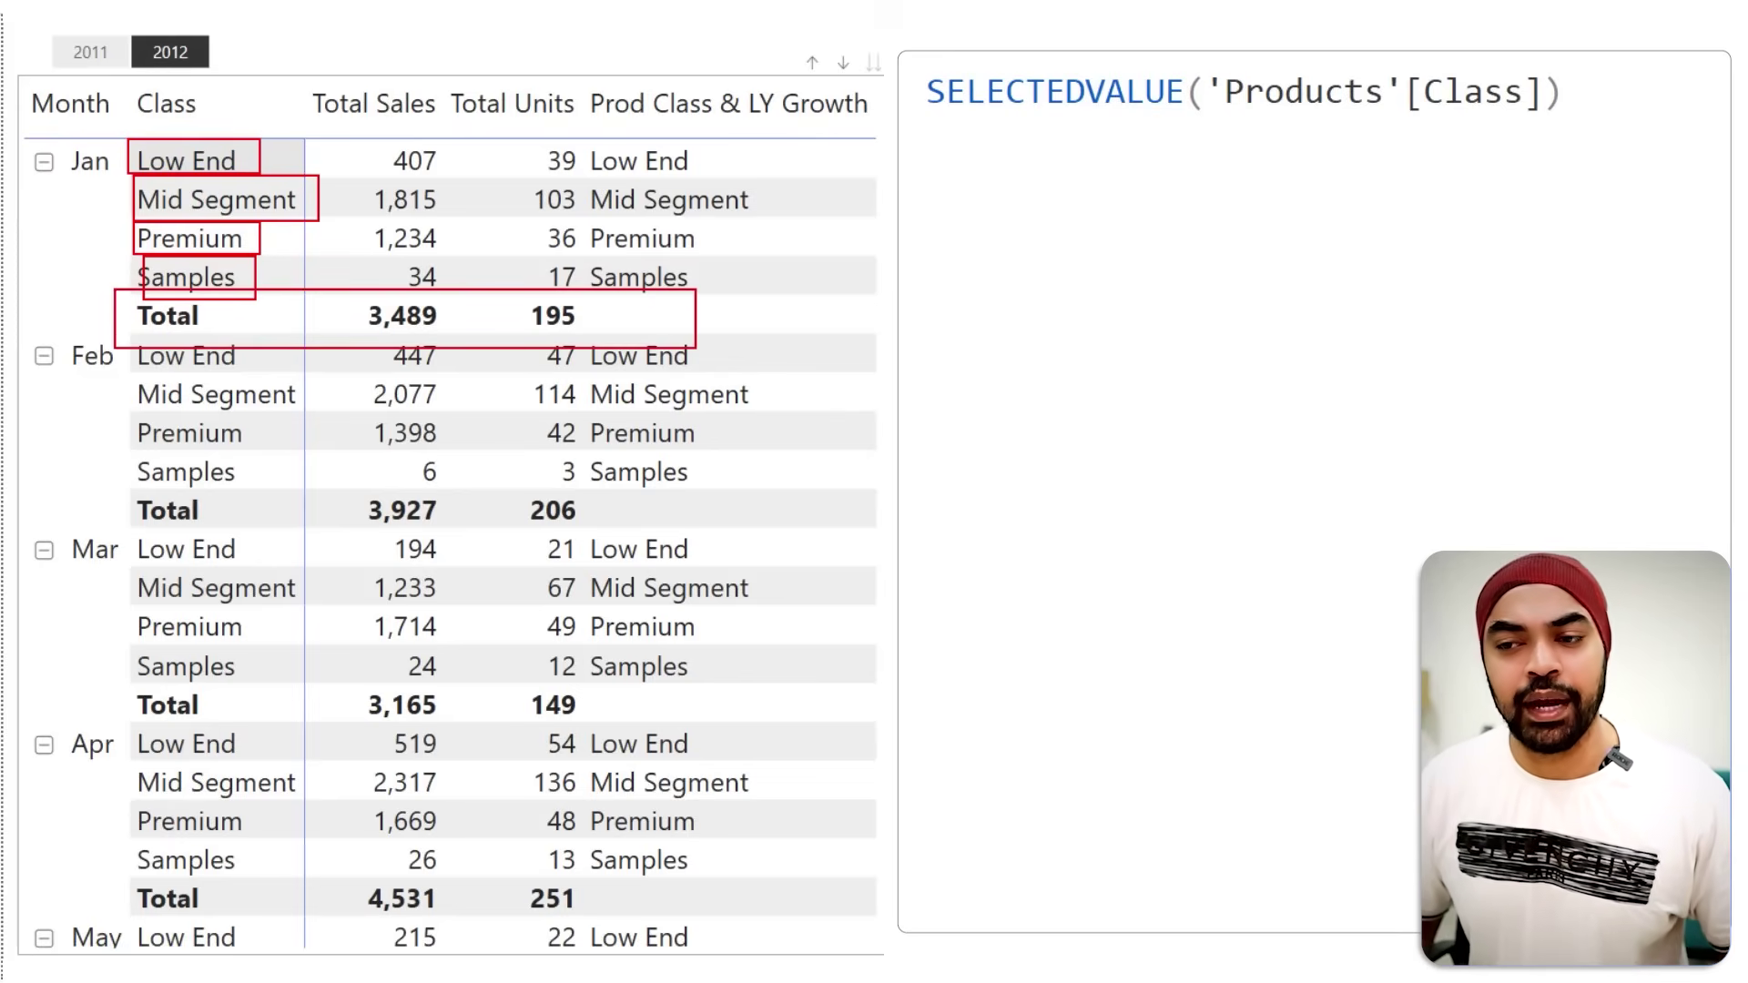
Step: Wrap the measure in IF with ISINSCOPE('Products'[Class]) as the condition, keeping SELECTEDVALUE as the true result
{"action": "key", "text": "Escape"}
{"action": "type", "text": "if"}
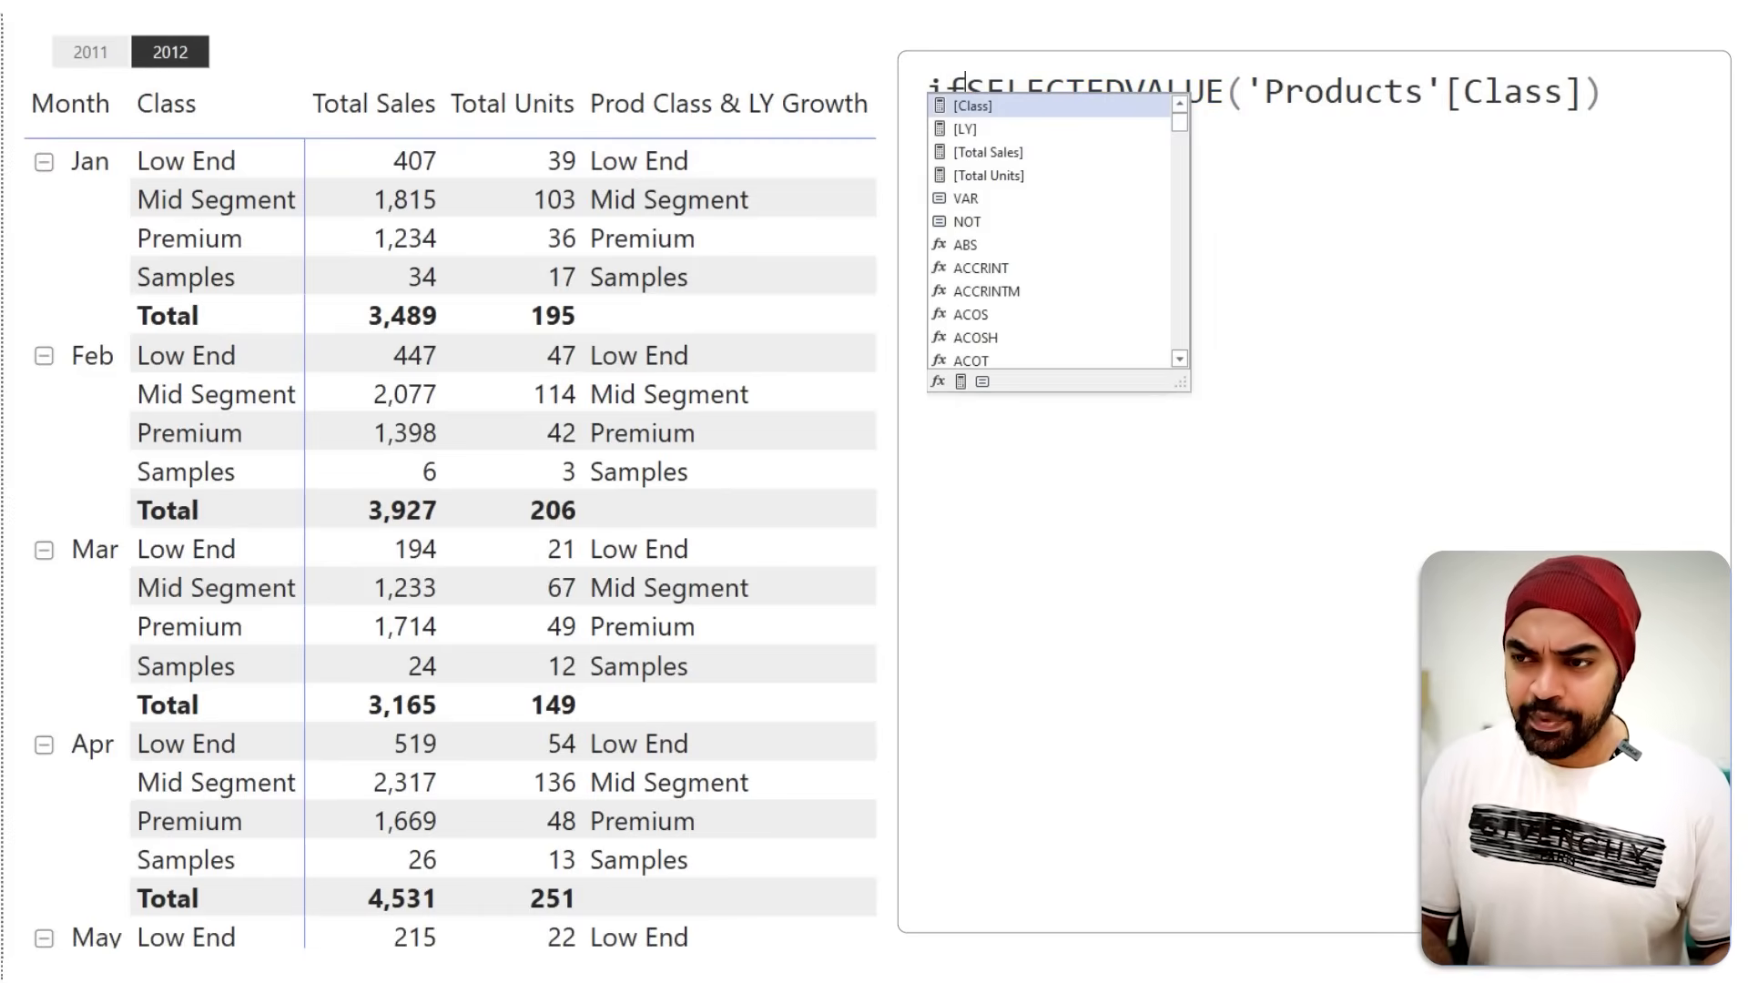
{"action": "type", "text": "("}
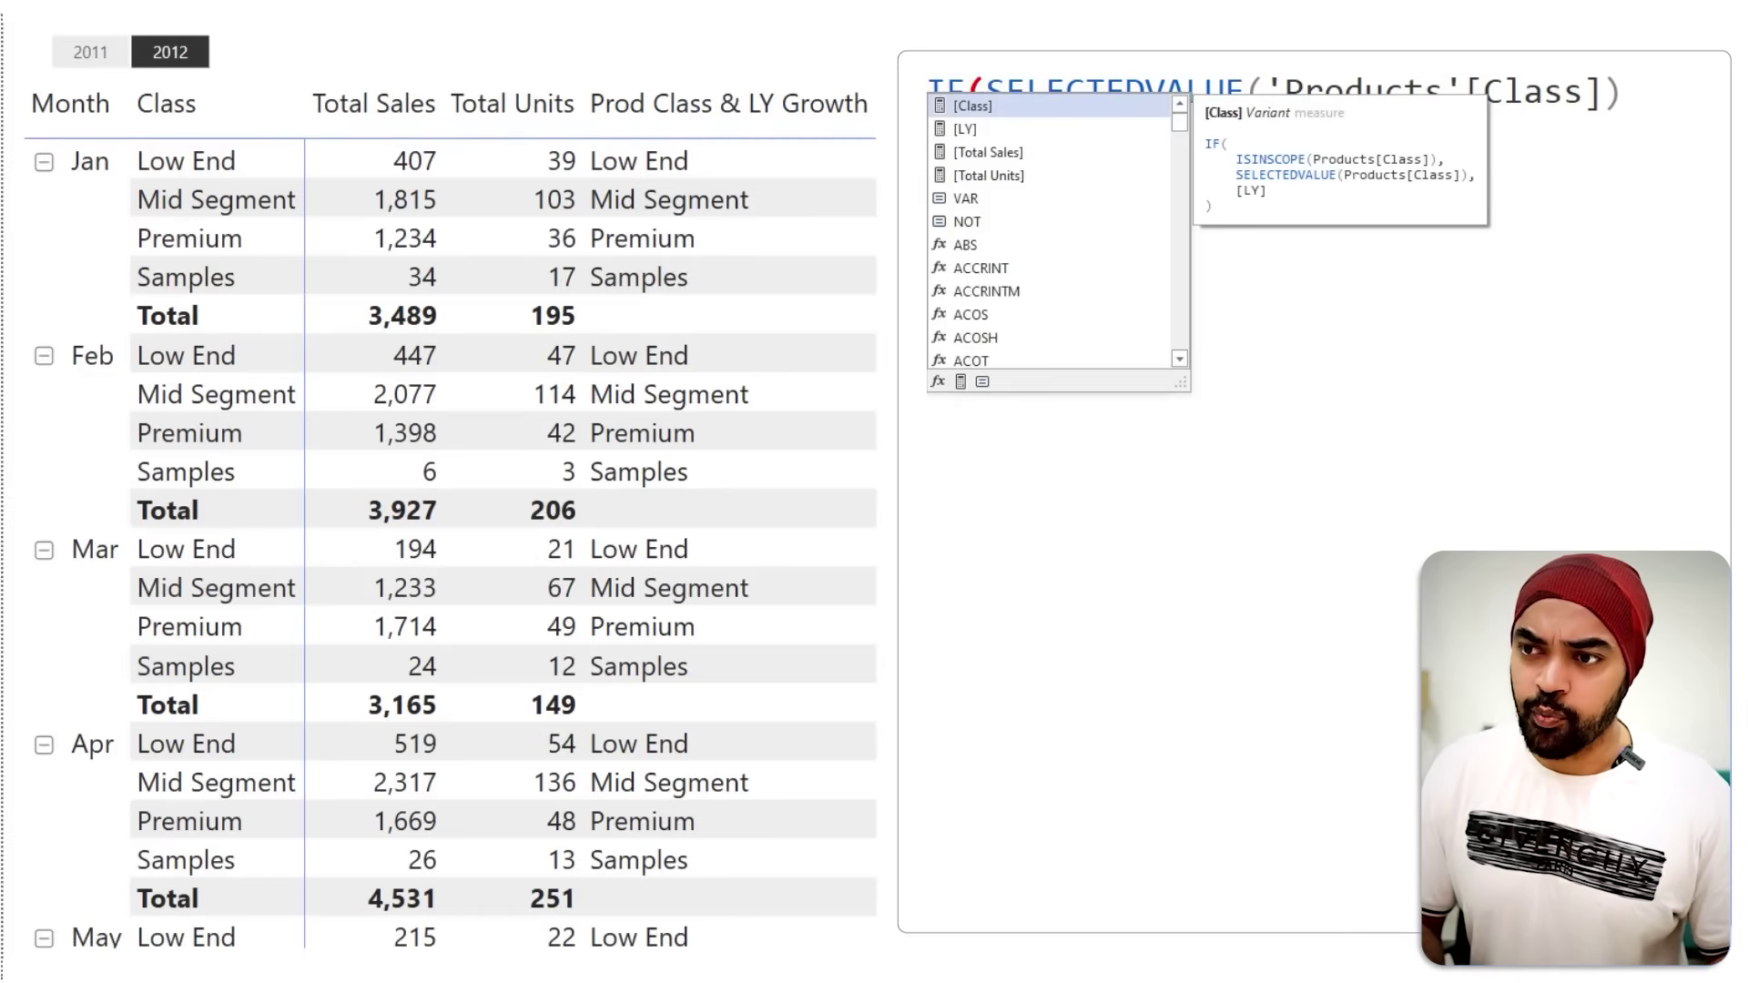
{"action": "key", "text": "Escape"}
{"action": "key", "text": "shift+Return"}
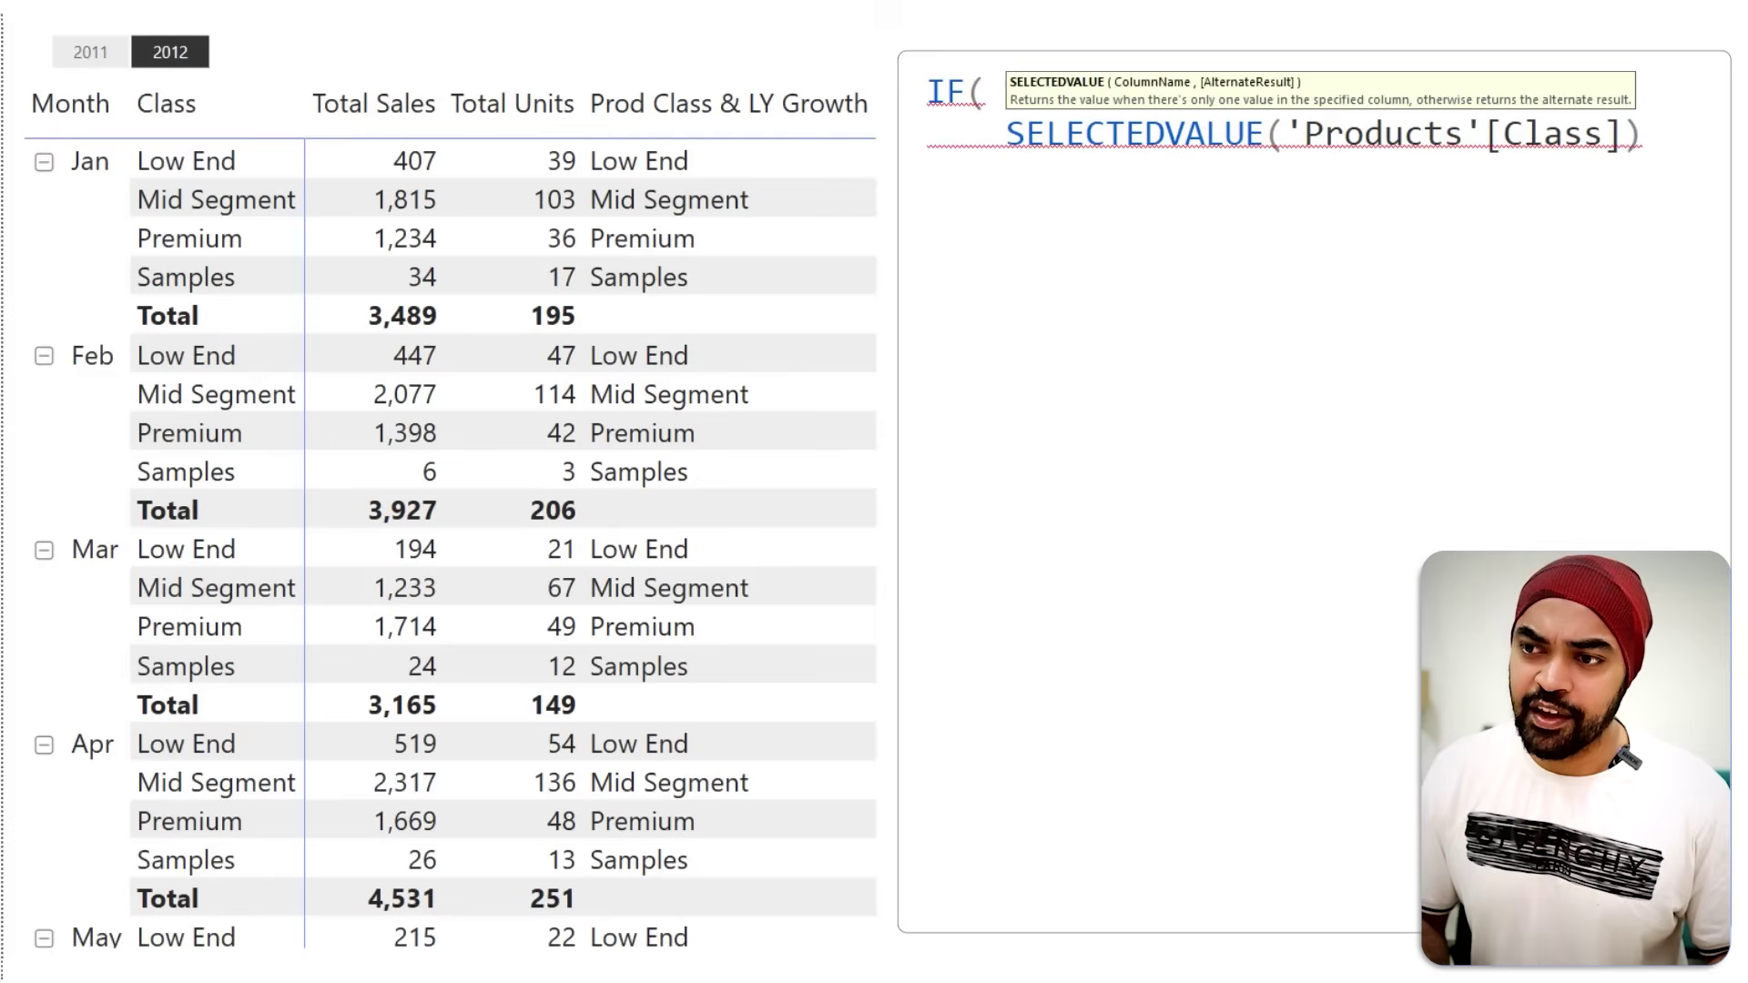
{"action": "key", "text": "shift+Return"}
{"action": "key", "text": "Up"}
{"action": "type", "text": "isinscope(pro"}
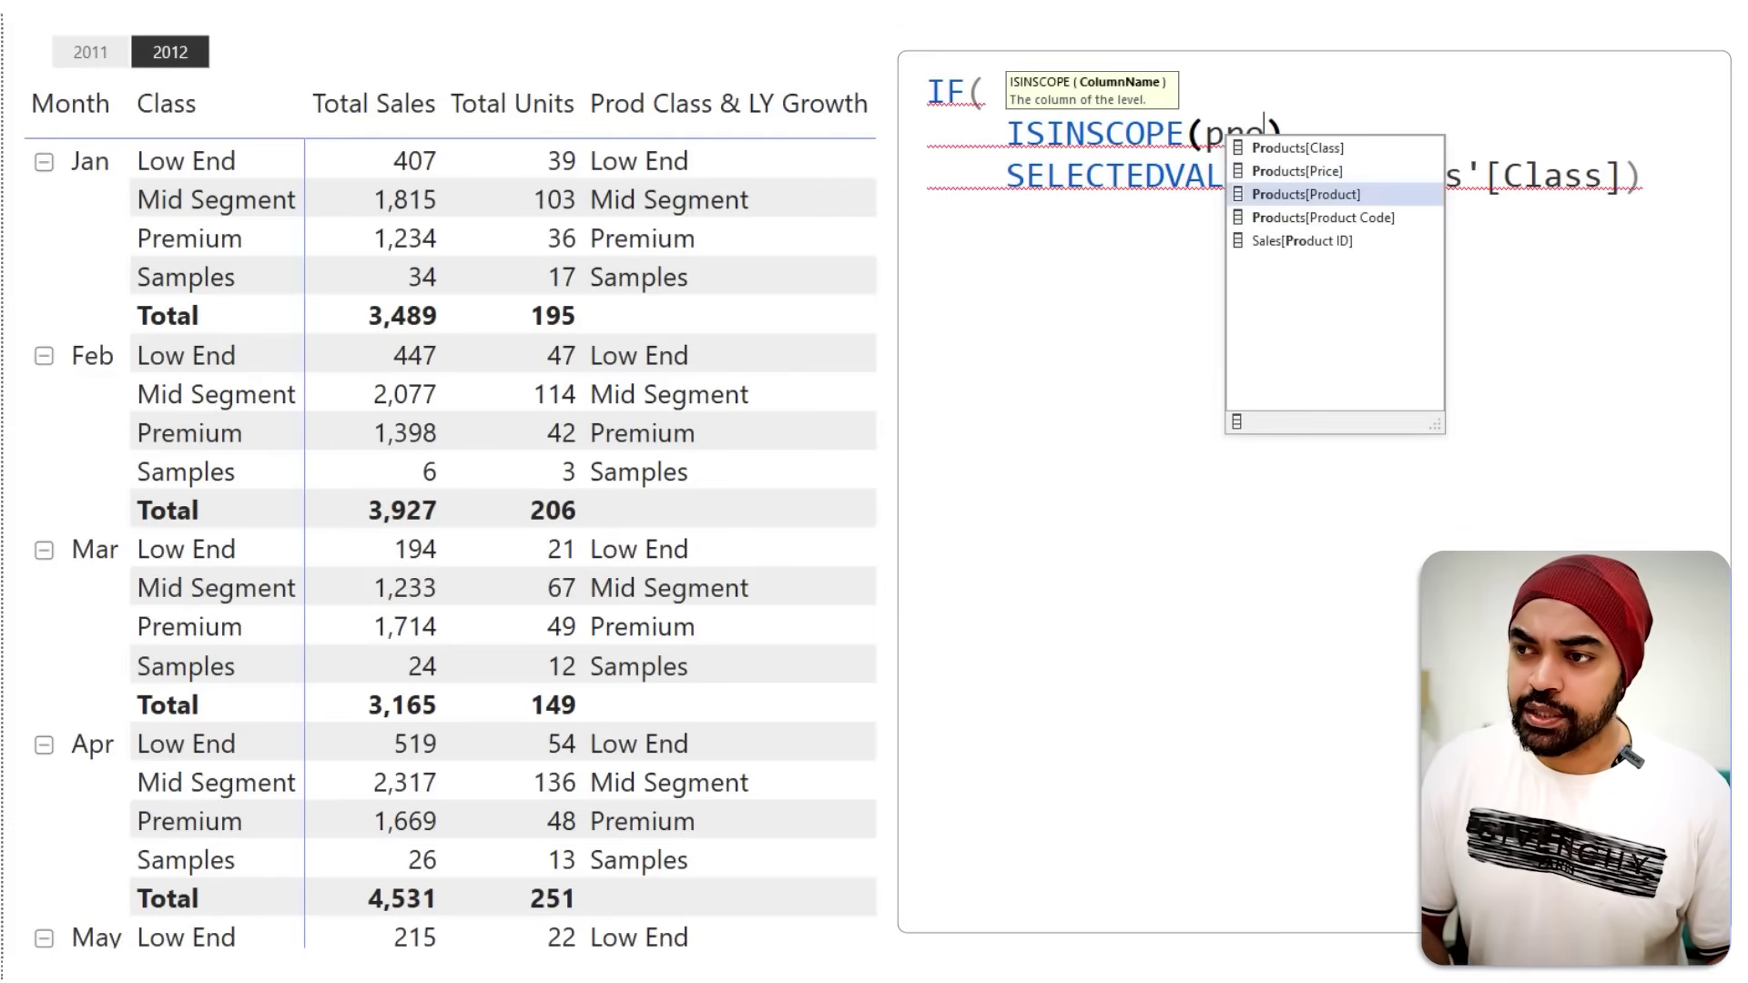
{"action": "key", "text": "Tab"}
{"action": "key", "text": "End"}
{"action": "type", "text": ","}
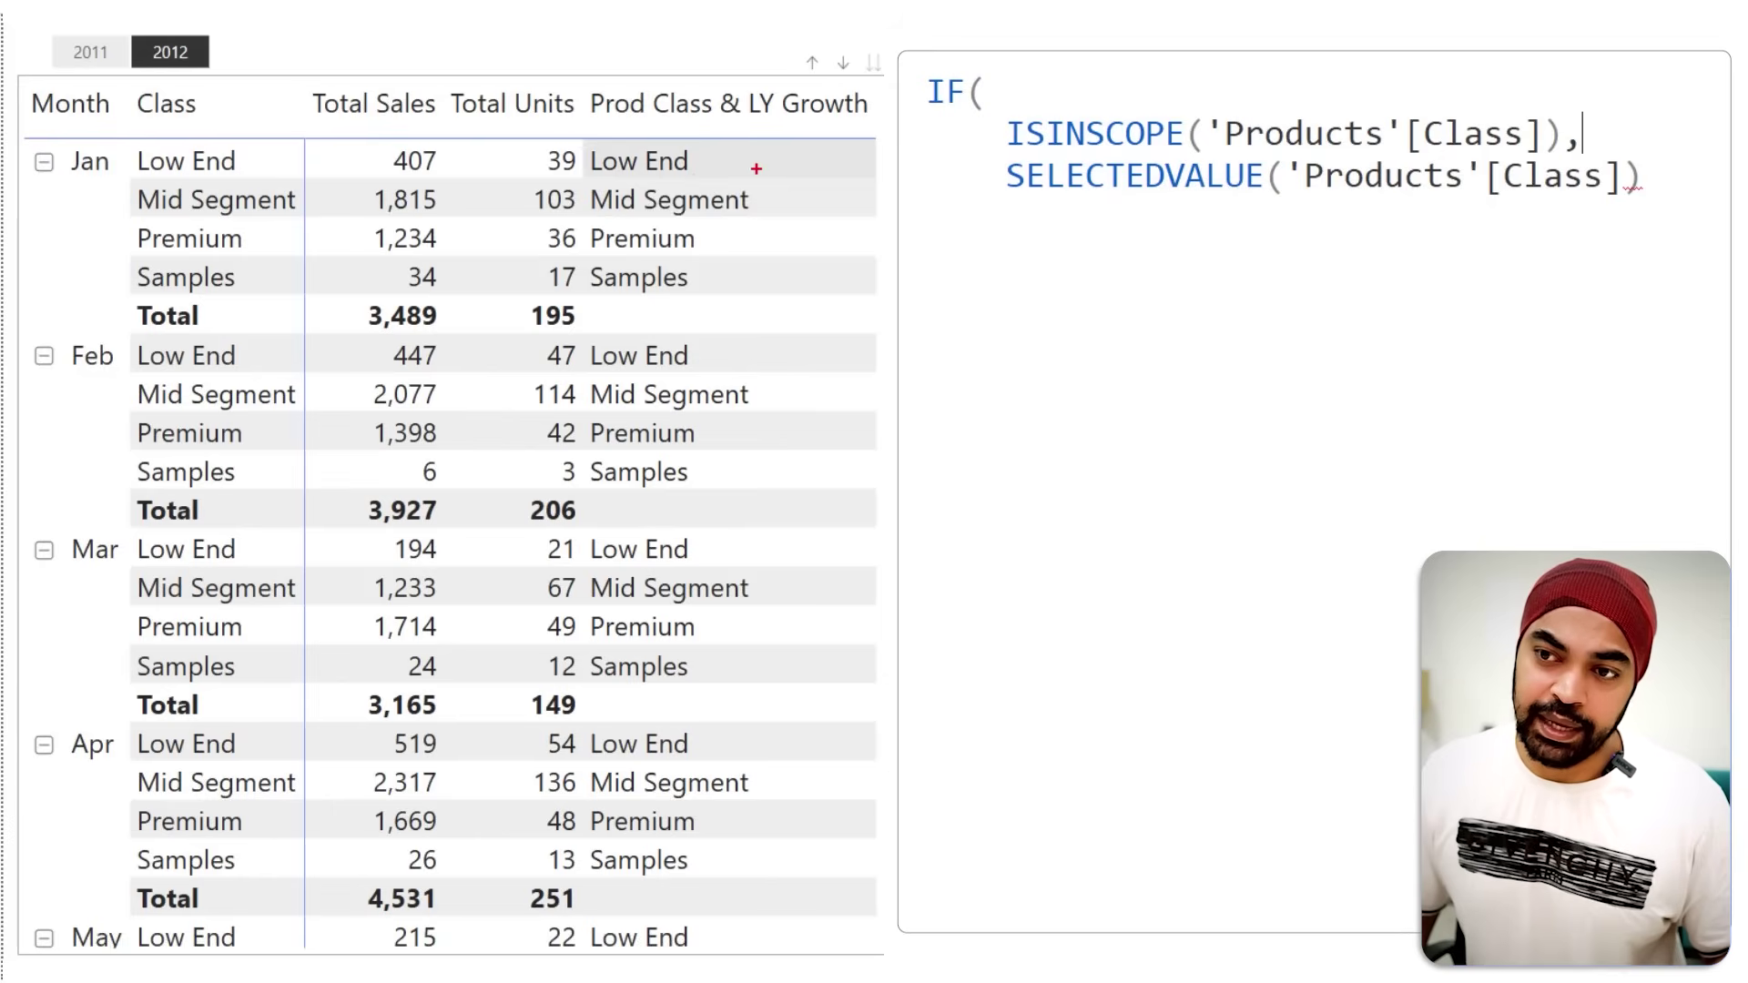
{"action": "mouse_move", "coordinate": [699, 160]}
{"action": "left_mouse_down"}
{"action": "mouse_move", "coordinate": [728, 144]}
{"action": "mouse_move", "coordinate": [732, 185]}
{"action": "left_mouse_up"}
{"action": "left_click_drag", "start_coordinate": [692, 235], "coordinate": [730, 213]}
{"action": "left_click_drag", "start_coordinate": [702, 271], "coordinate": [743, 253]}
{"action": "key", "text": "Escape"}
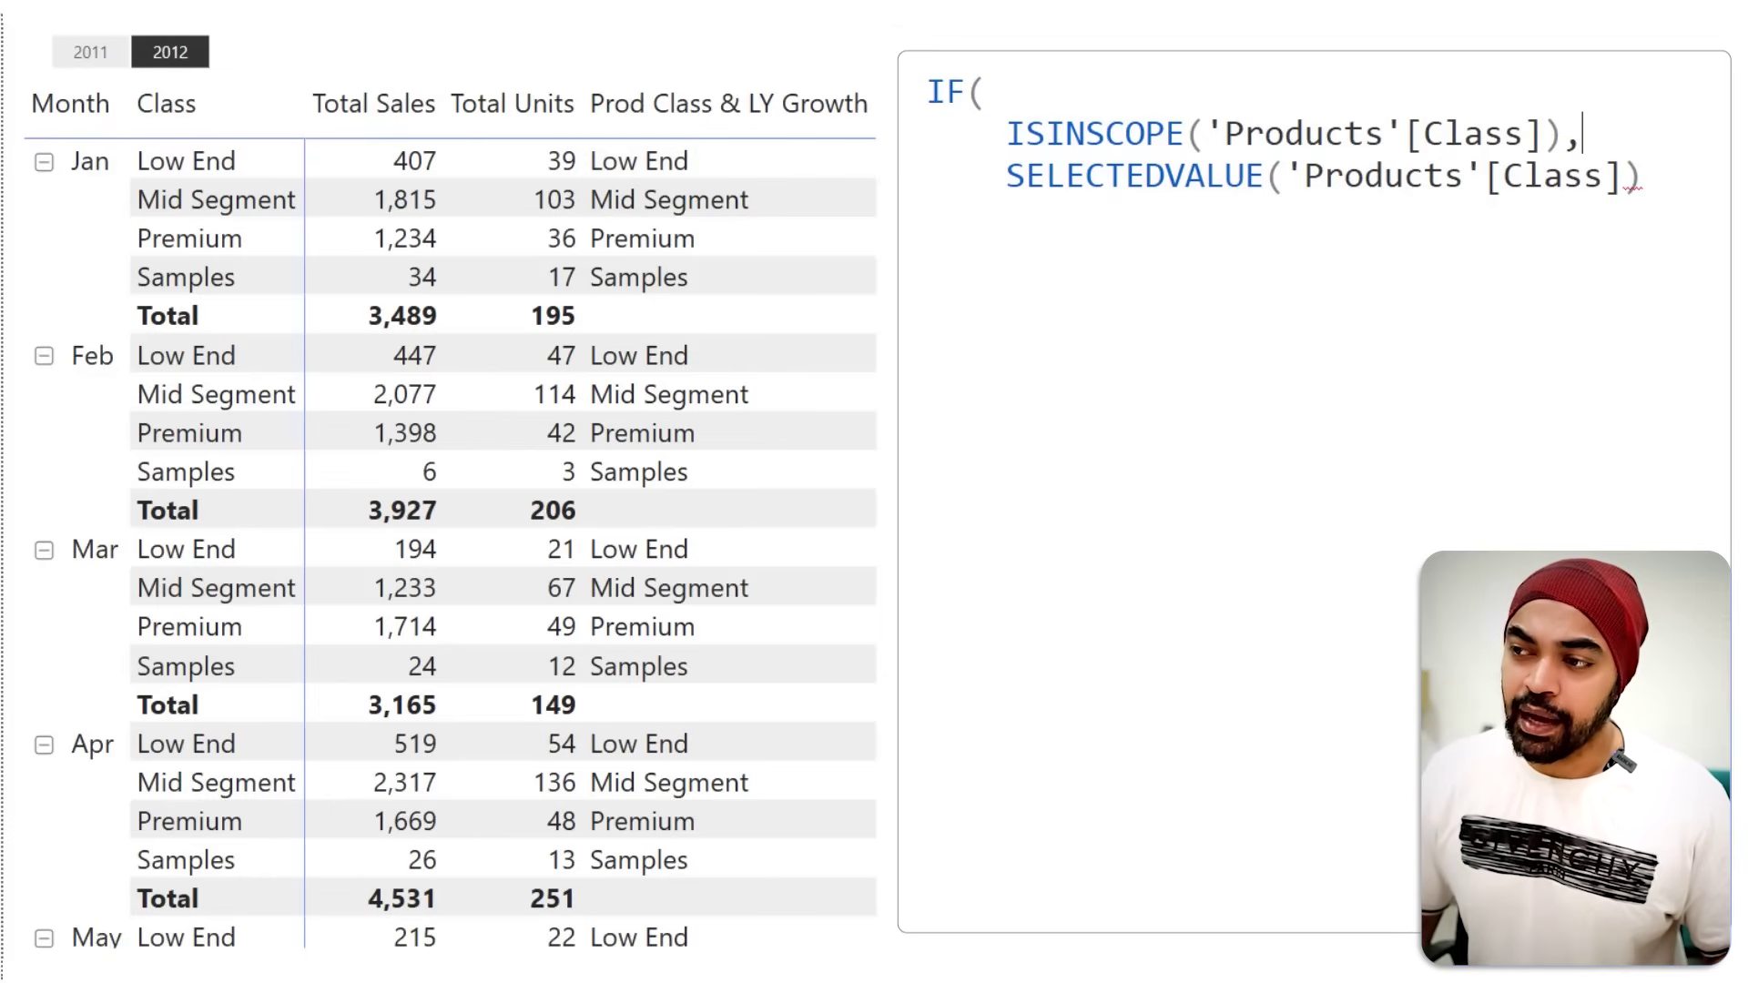
Step: Add "One" as the IF fallback value, close the parenthesis and commit the measure
{"action": "left_click", "coordinate": [1651, 183]}
{"action": "type", "text": ","}
{"action": "key", "text": "Return"}
{"action": "type", "text": "\"\""}
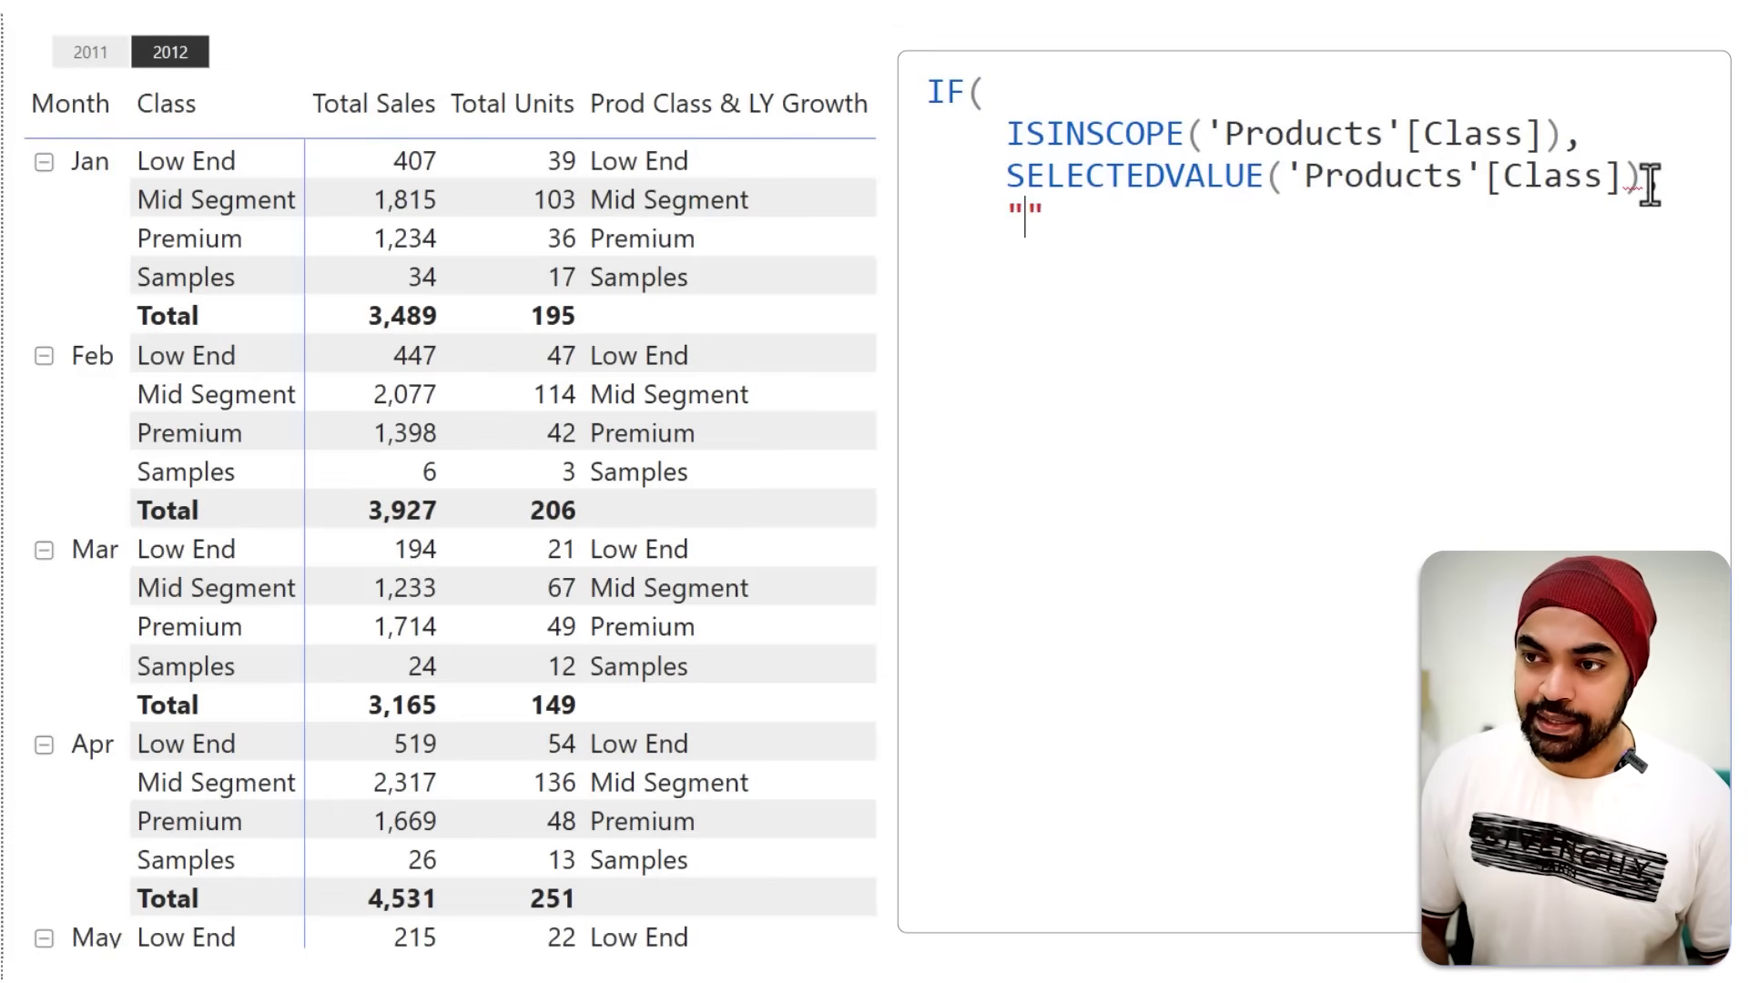
{"action": "type", "text": "One"}
{"action": "key", "text": "Return"}
{"action": "type", "text": ")"}
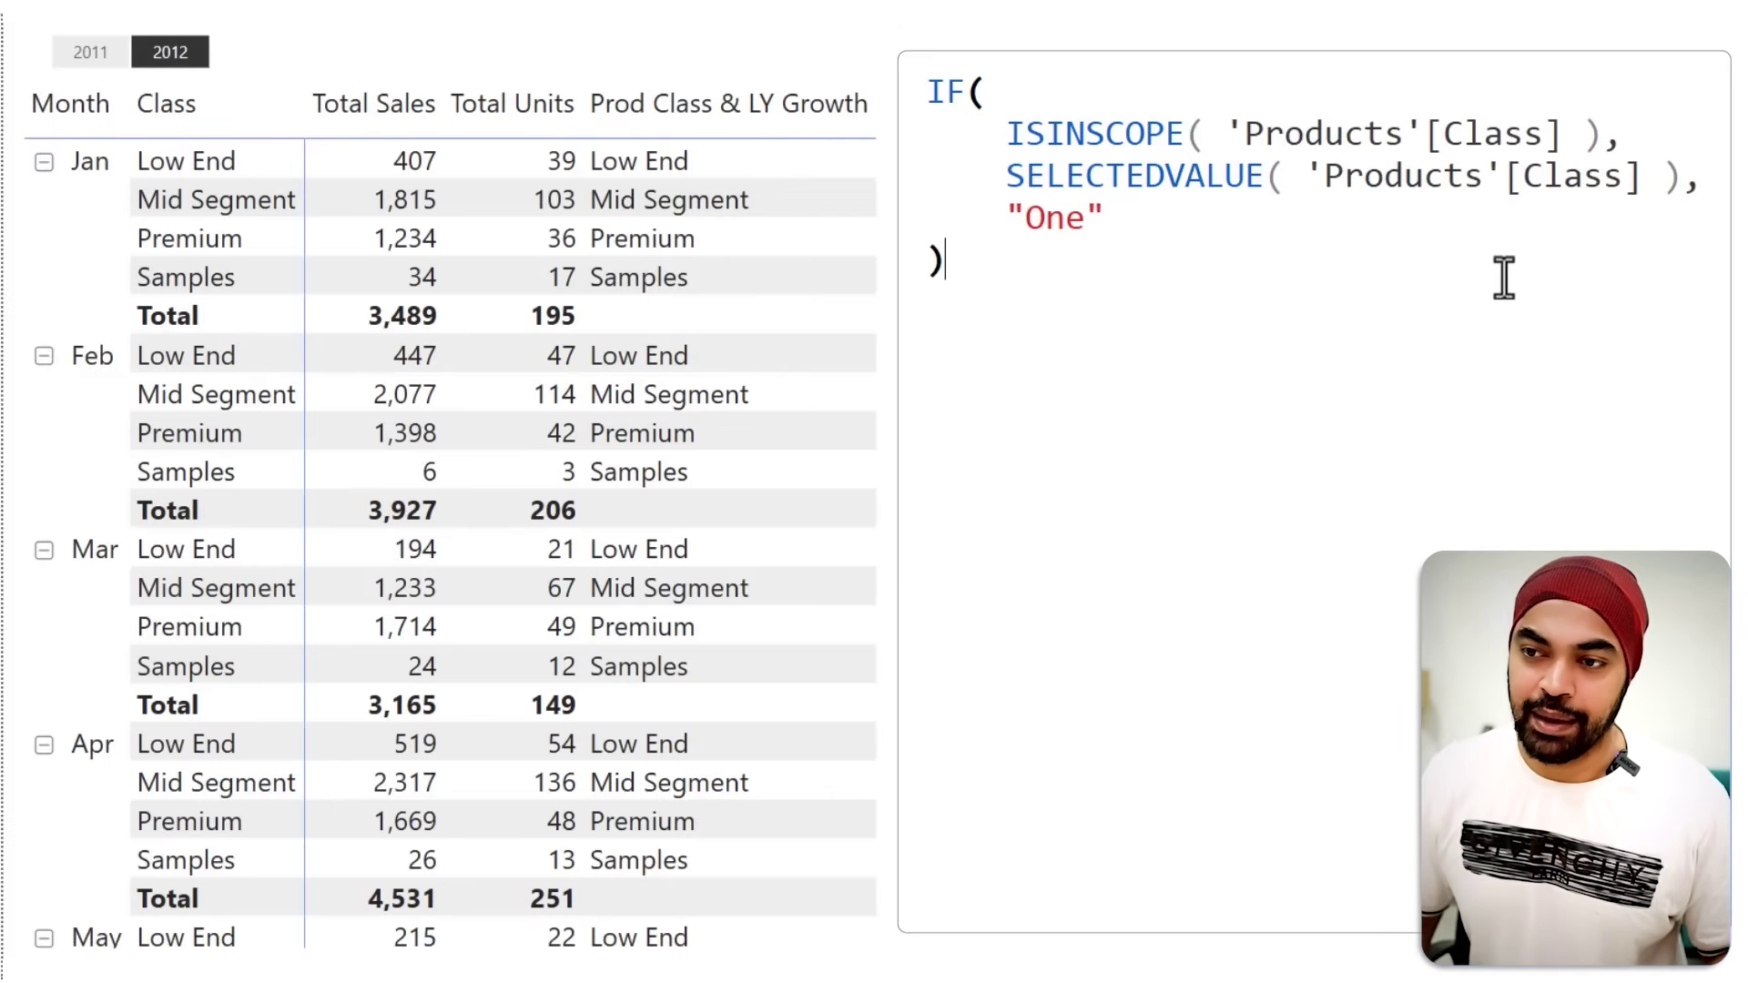
{"action": "key", "text": "Return"}
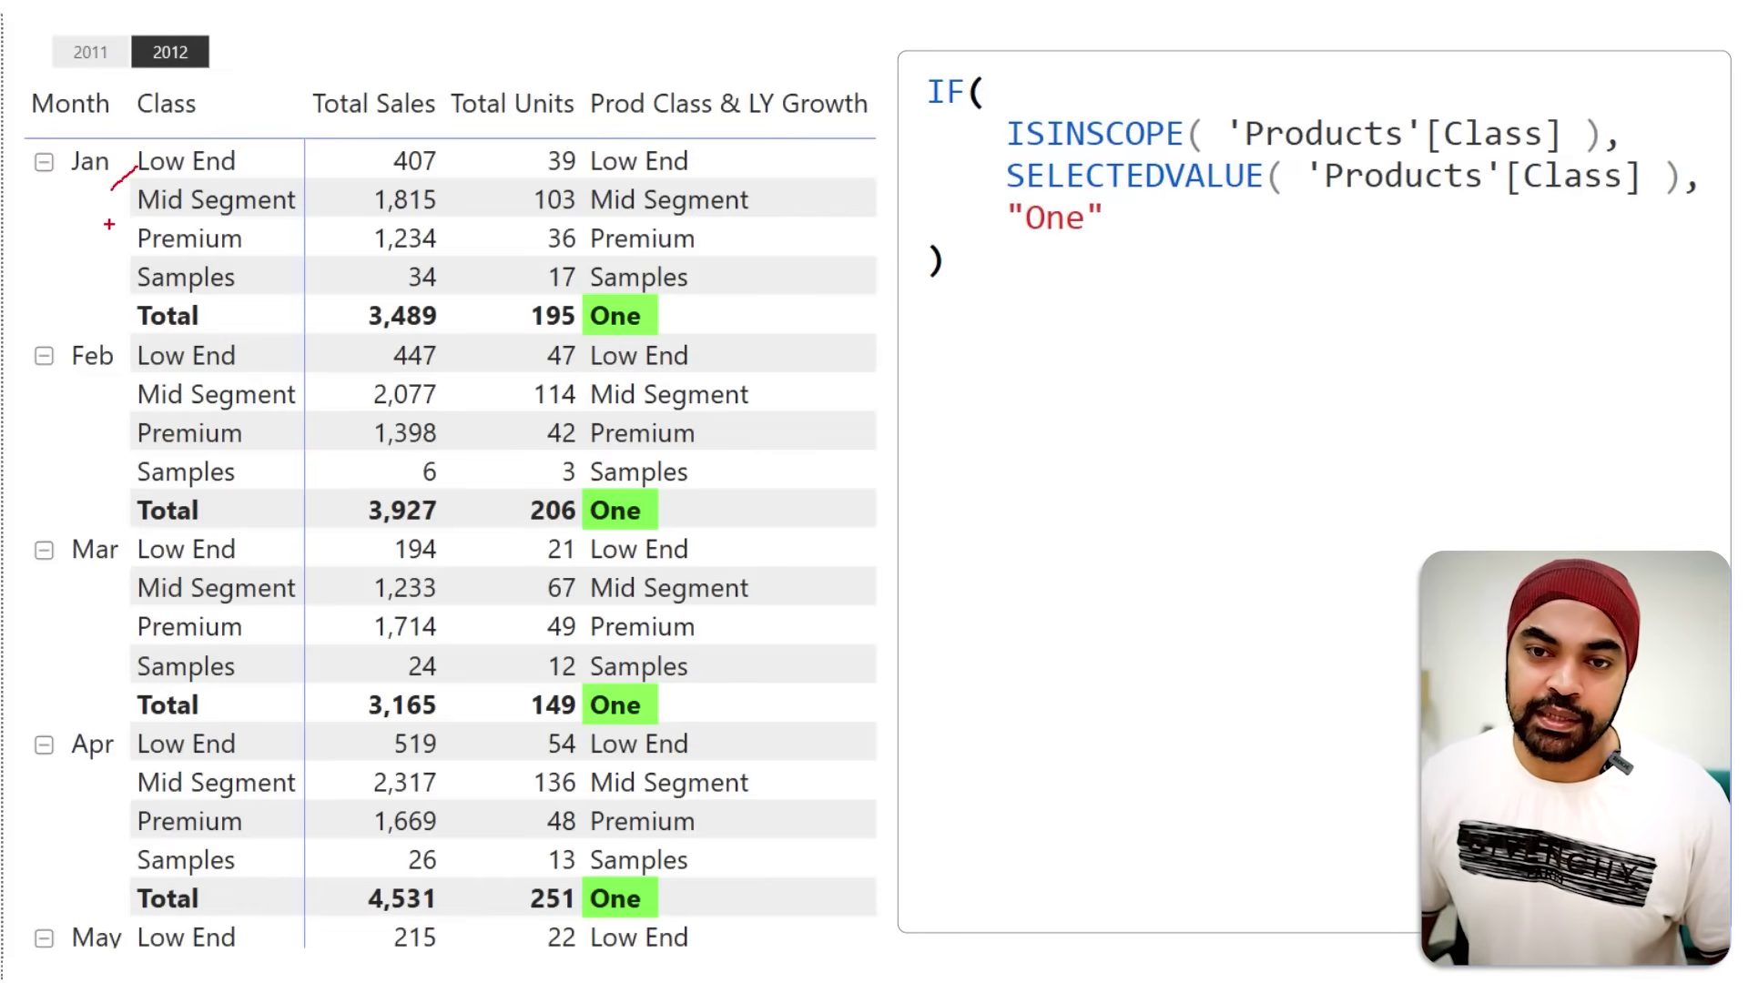
{"action": "left_click_drag", "start_coordinate": [116, 253], "coordinate": [130, 239]}
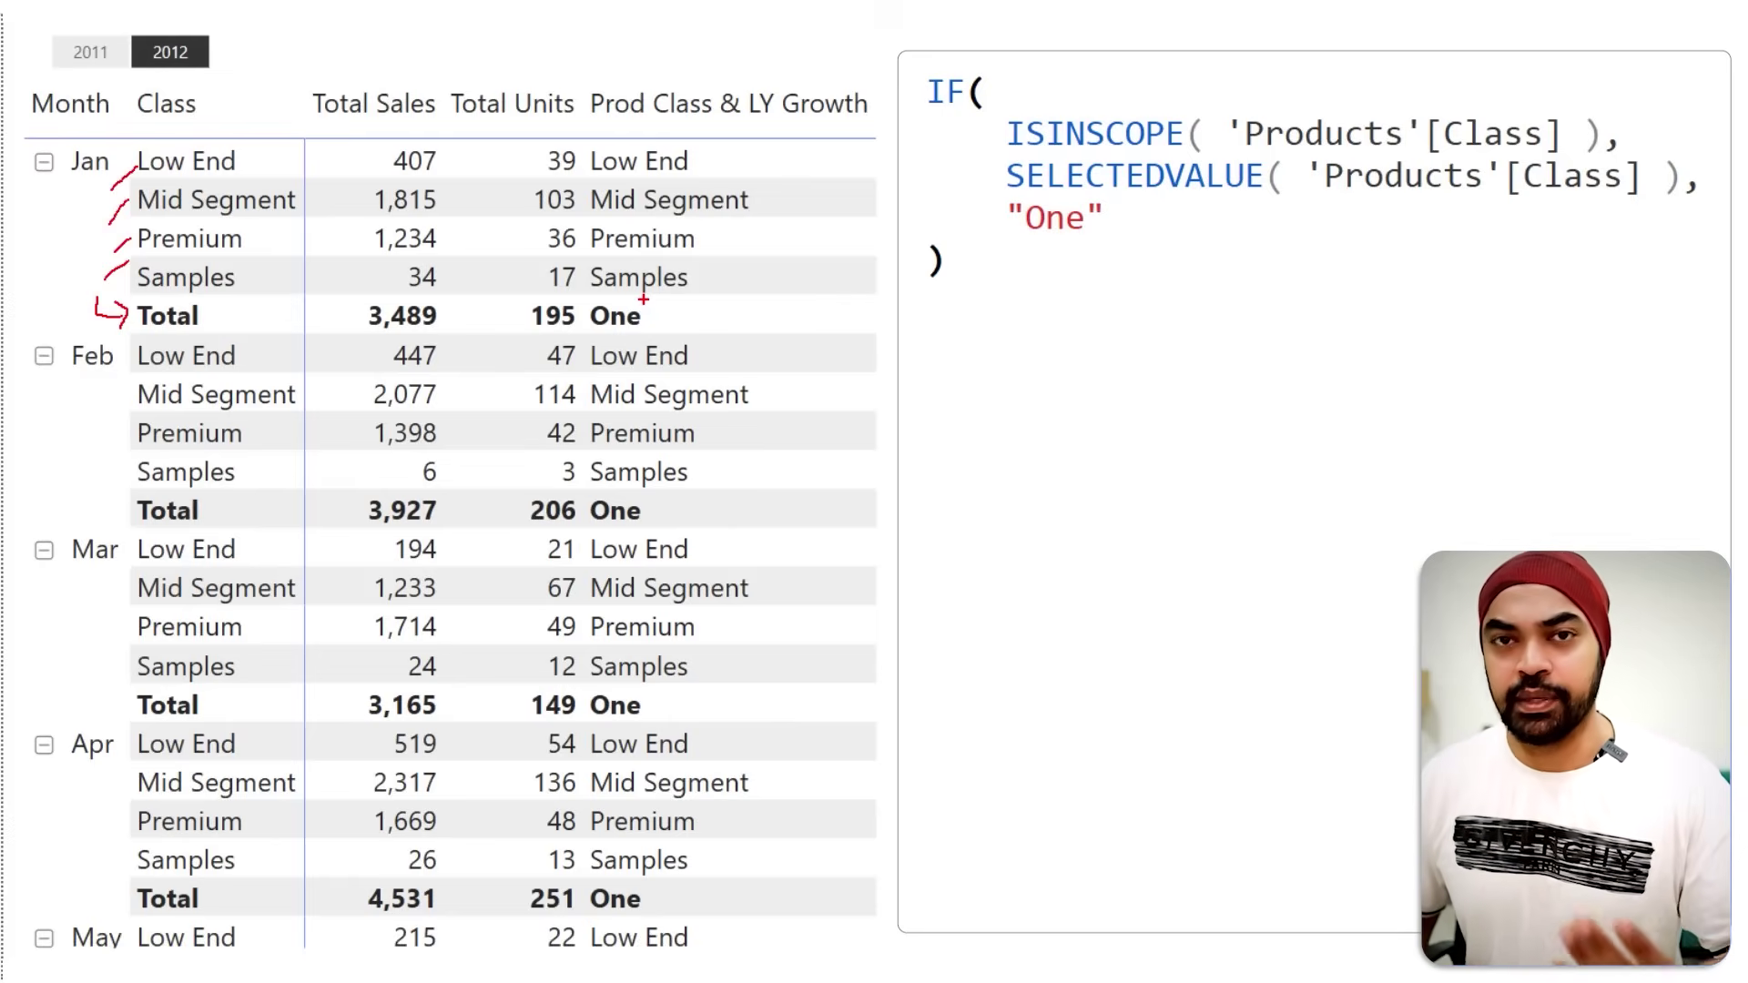
{"action": "mouse_move", "coordinate": [578, 317]}
{"action": "left_mouse_down"}
{"action": "mouse_move", "coordinate": [636, 347]}
{"action": "mouse_move", "coordinate": [651, 293]}
{"action": "left_mouse_up"}
{"action": "key", "text": "Escape"}
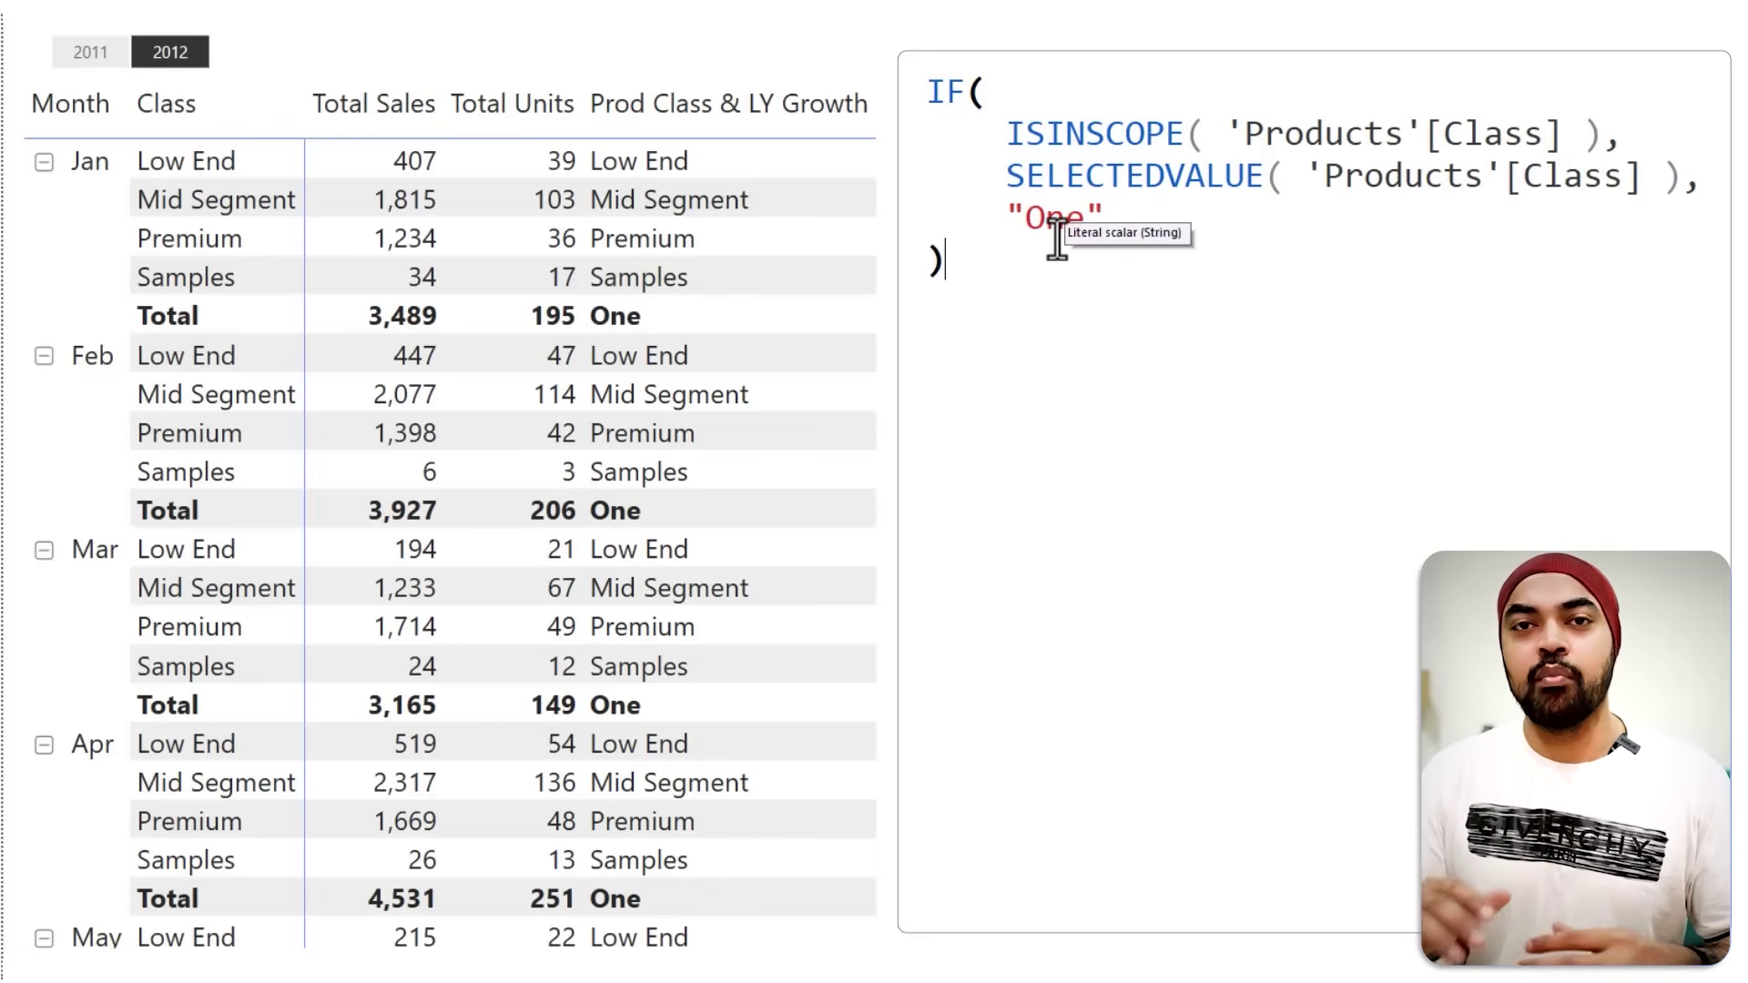
{"action": "left_click_drag", "start_coordinate": [1007, 216], "coordinate": [1099, 218]}
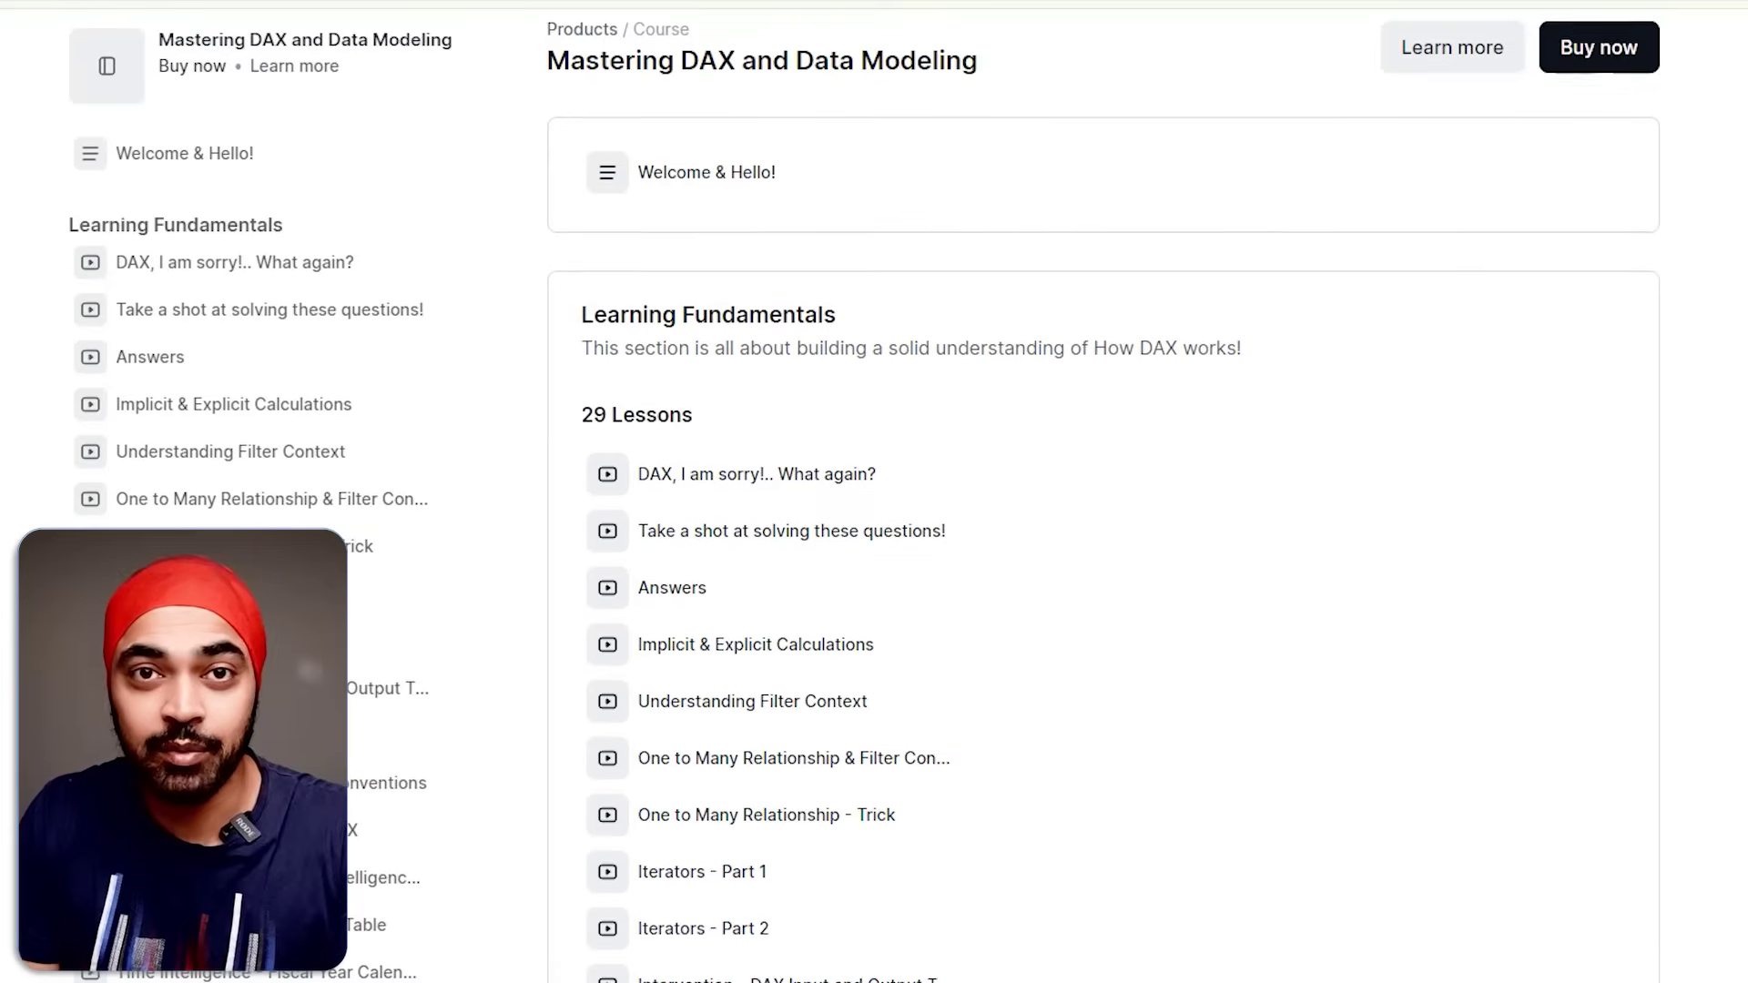
Step: Scroll the Learning Fundamentals lesson list and play the Part 2: Modifying the Totals Row lesson
{"action": "scroll", "coordinate": [992, 496], "scroll_direction": "down", "scroll_amount": 2}
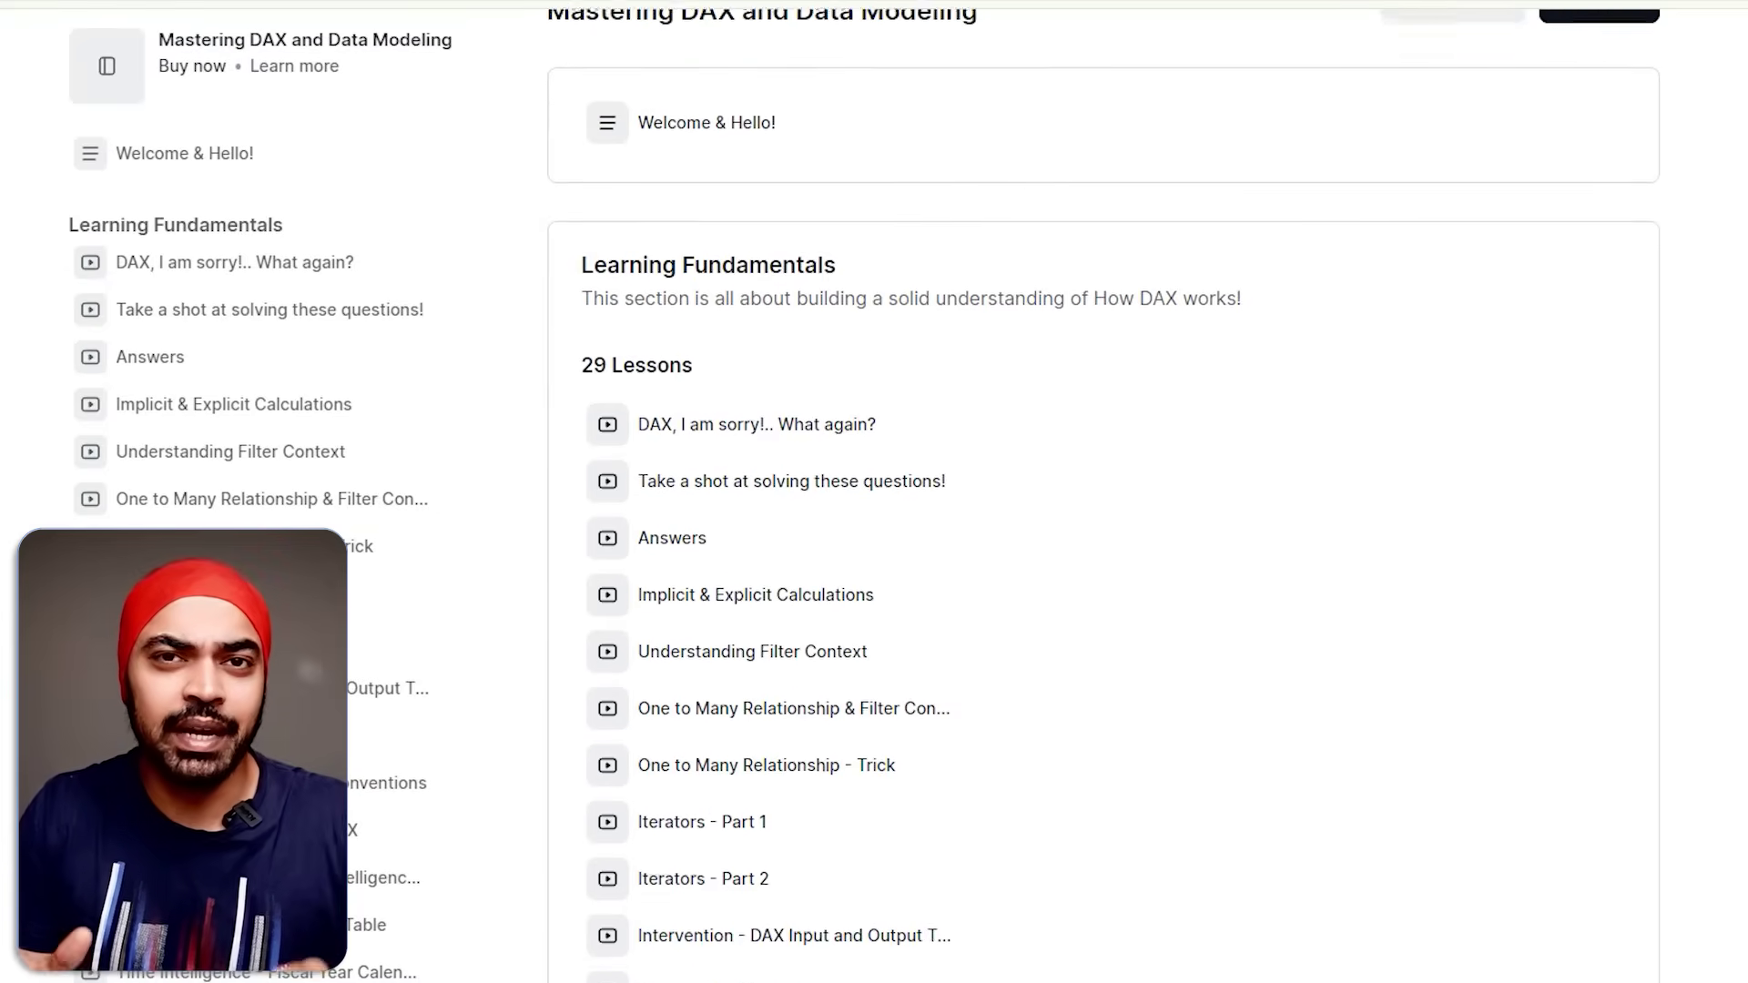
{"action": "scroll", "coordinate": [1105, 495], "scroll_direction": "down", "scroll_amount": 2}
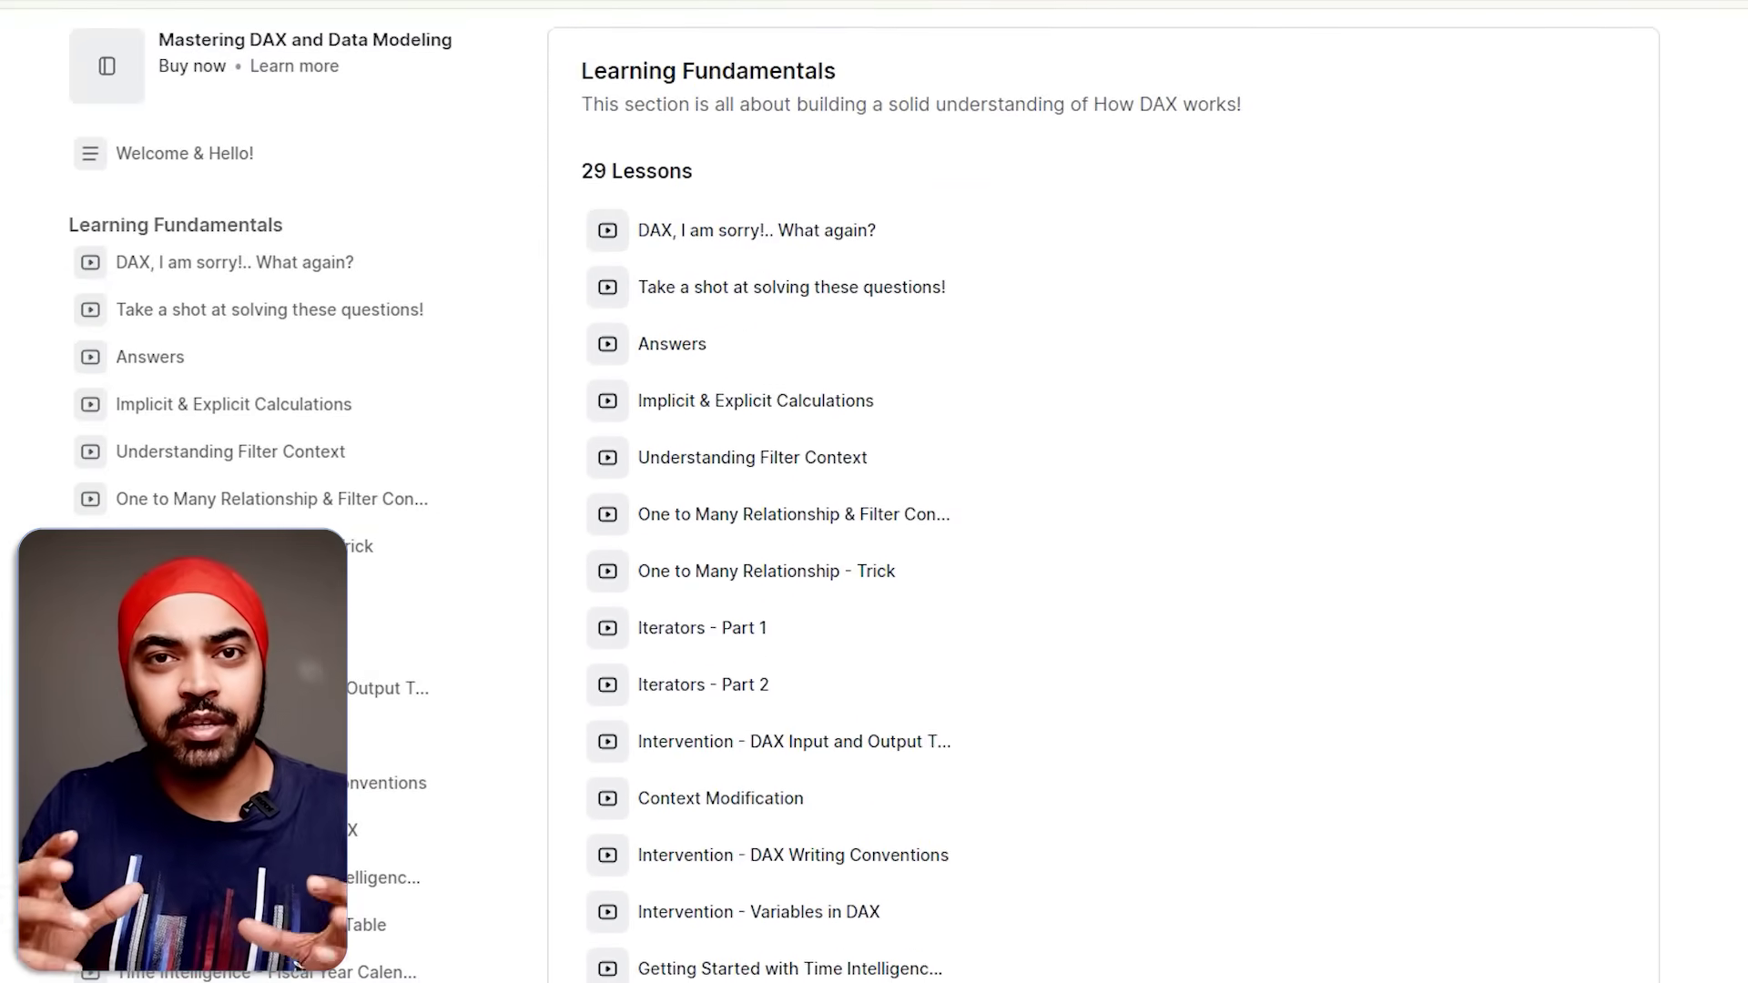
{"action": "scroll", "coordinate": [1105, 496], "scroll_direction": "down", "scroll_amount": 2}
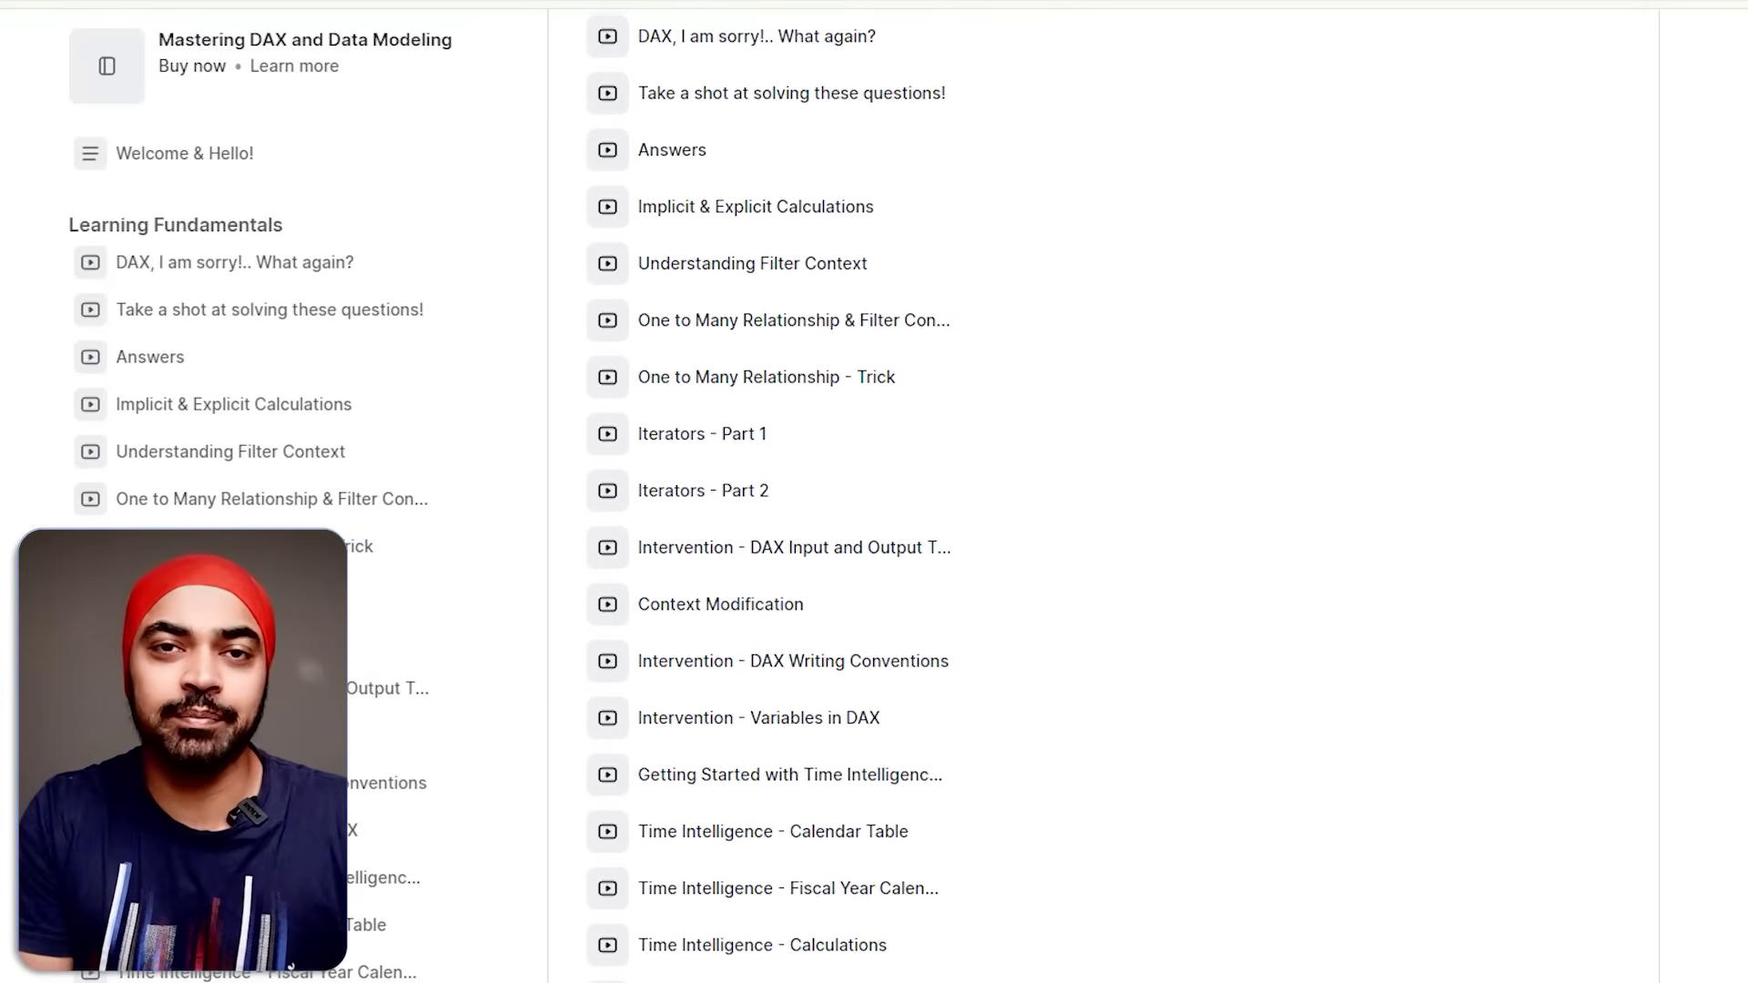
{"action": "scroll", "coordinate": [1104, 495], "scroll_direction": "down", "scroll_amount": 2}
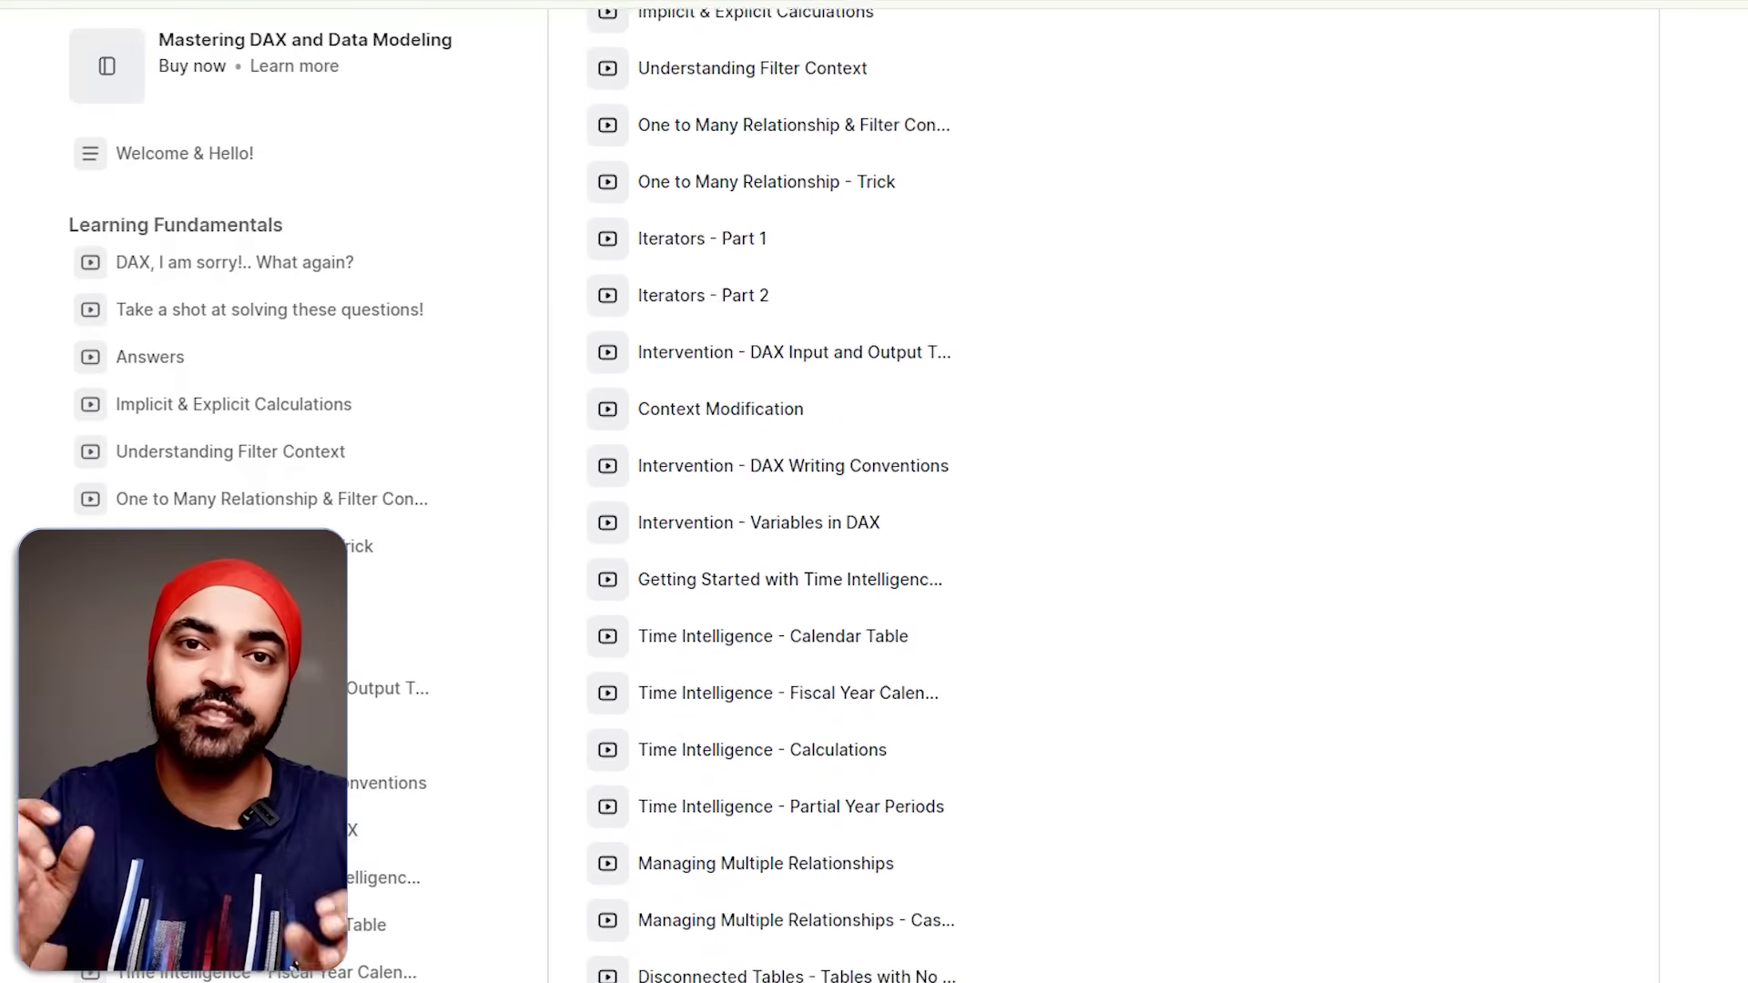
{"action": "scroll", "coordinate": [1104, 495], "scroll_direction": "down", "scroll_amount": 2}
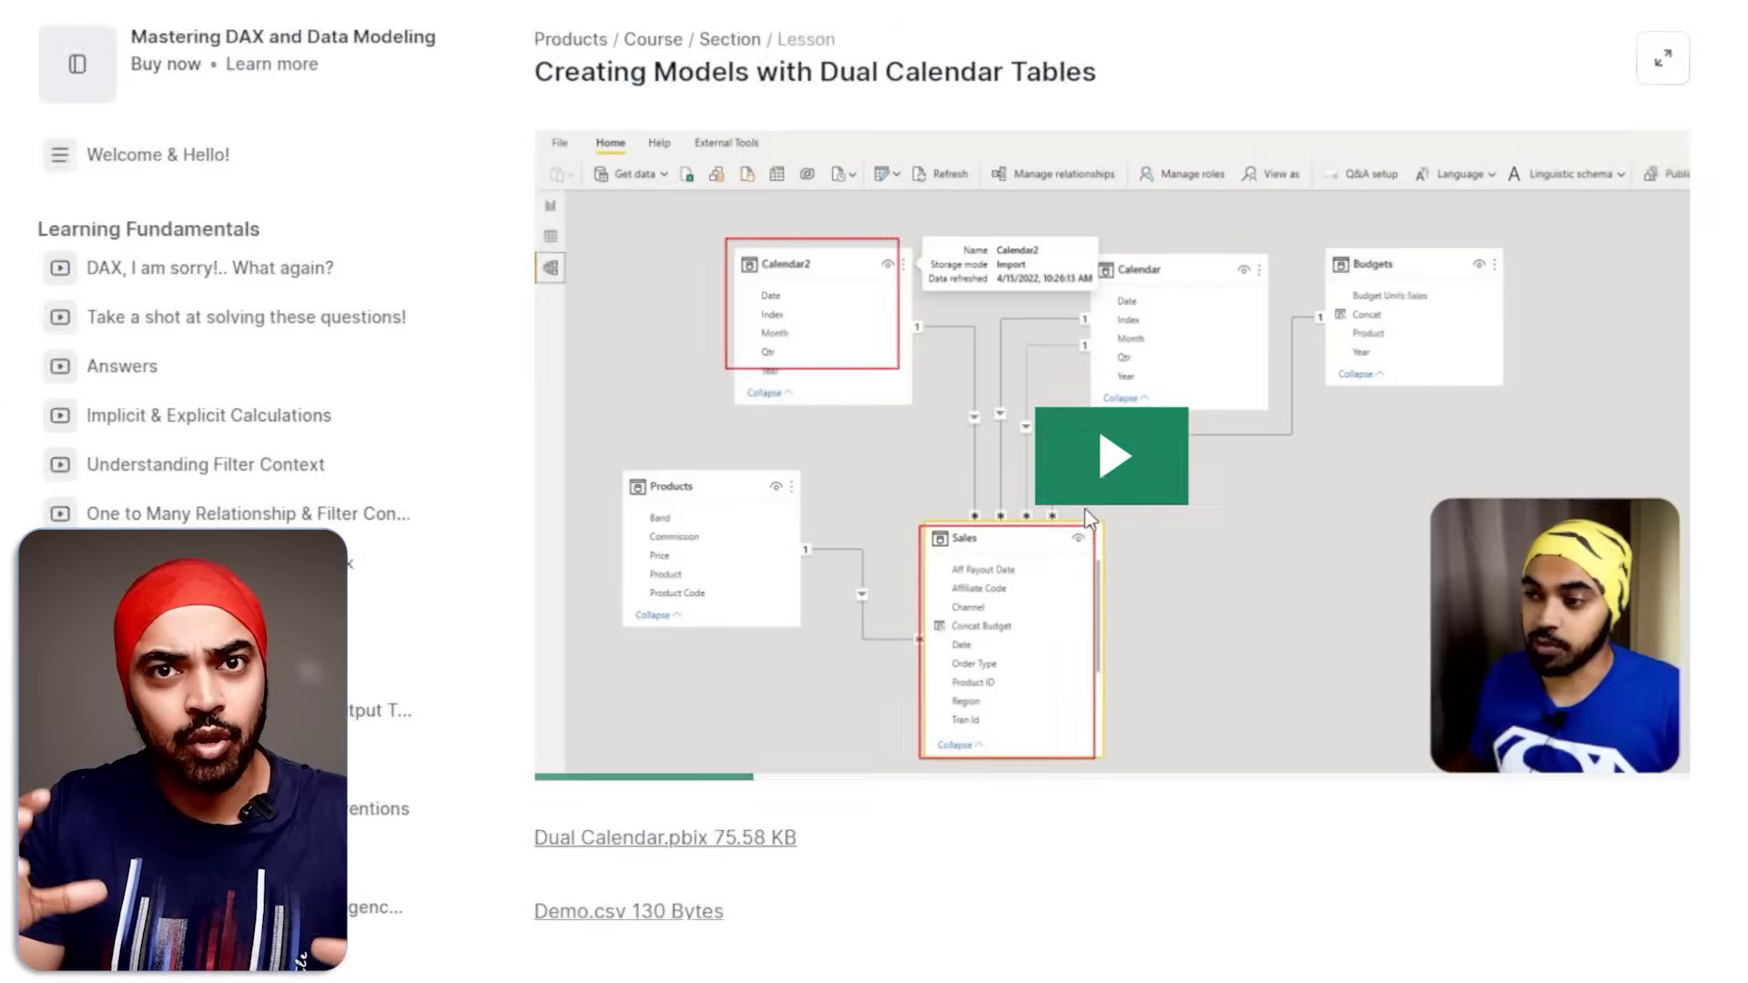
{"action": "left_click", "coordinate": [1106, 483]}
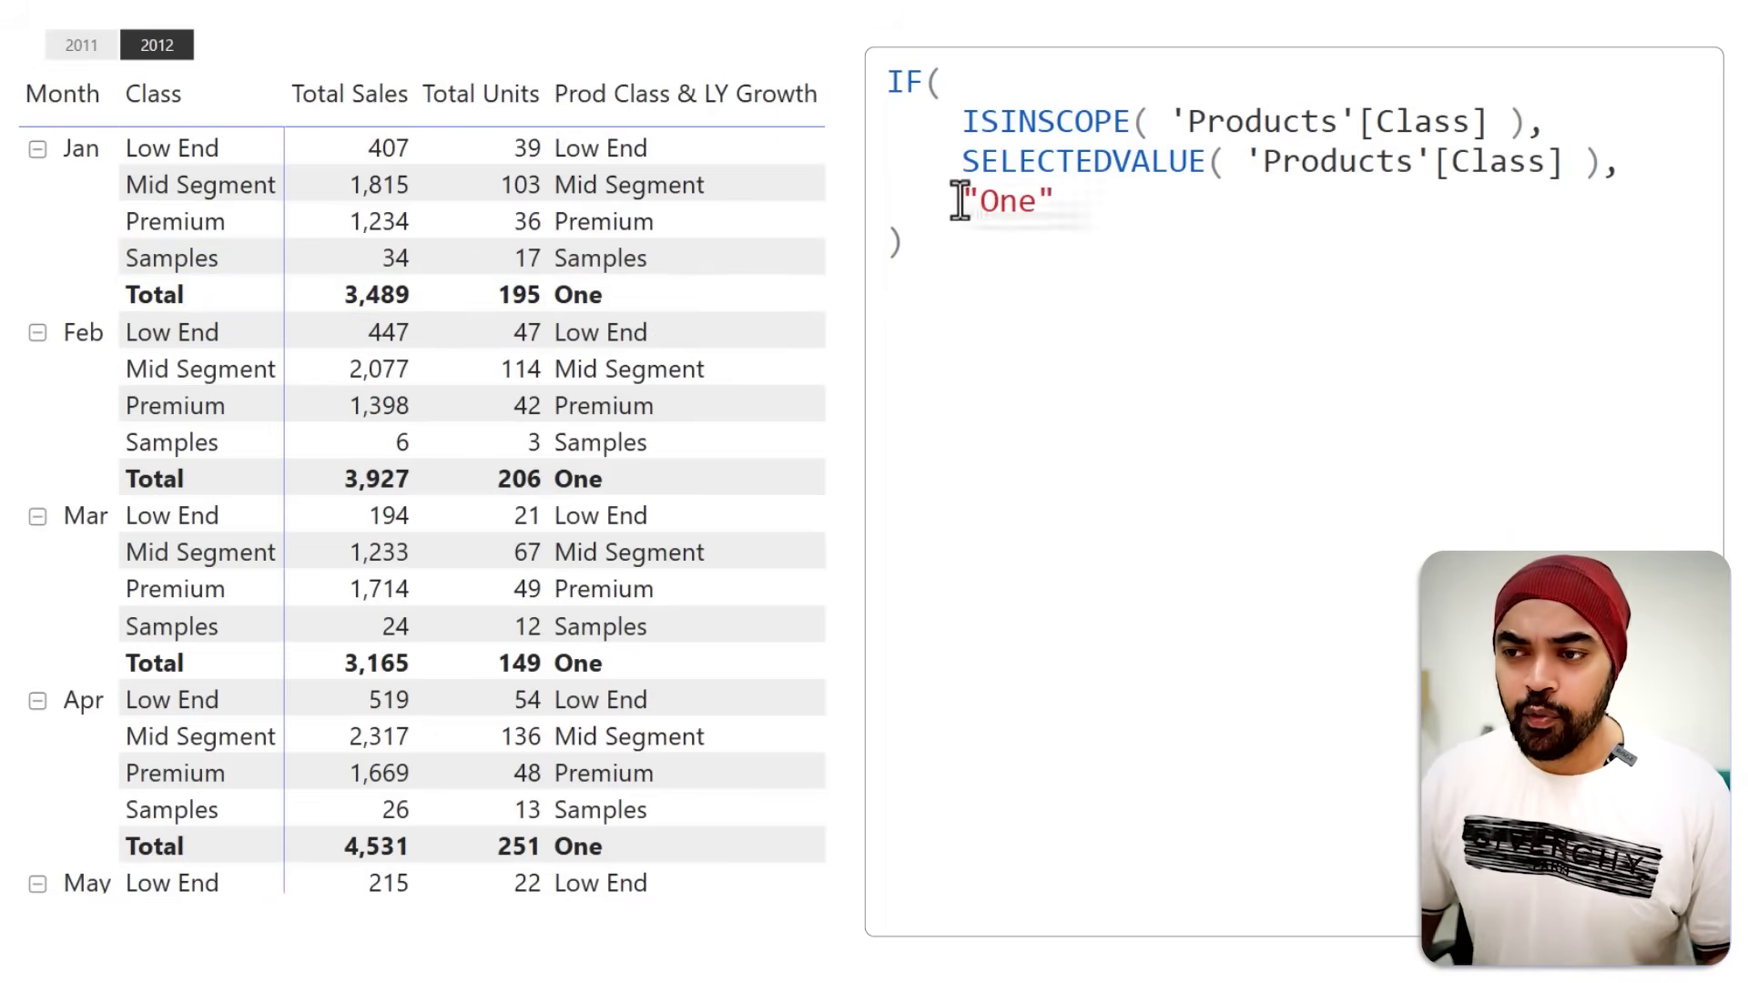
Step: Replace "One" with CALCULATE([Total Sales], ...) as the fallback value
{"action": "left_click_drag", "start_coordinate": [958, 200], "coordinate": [1085, 199]}
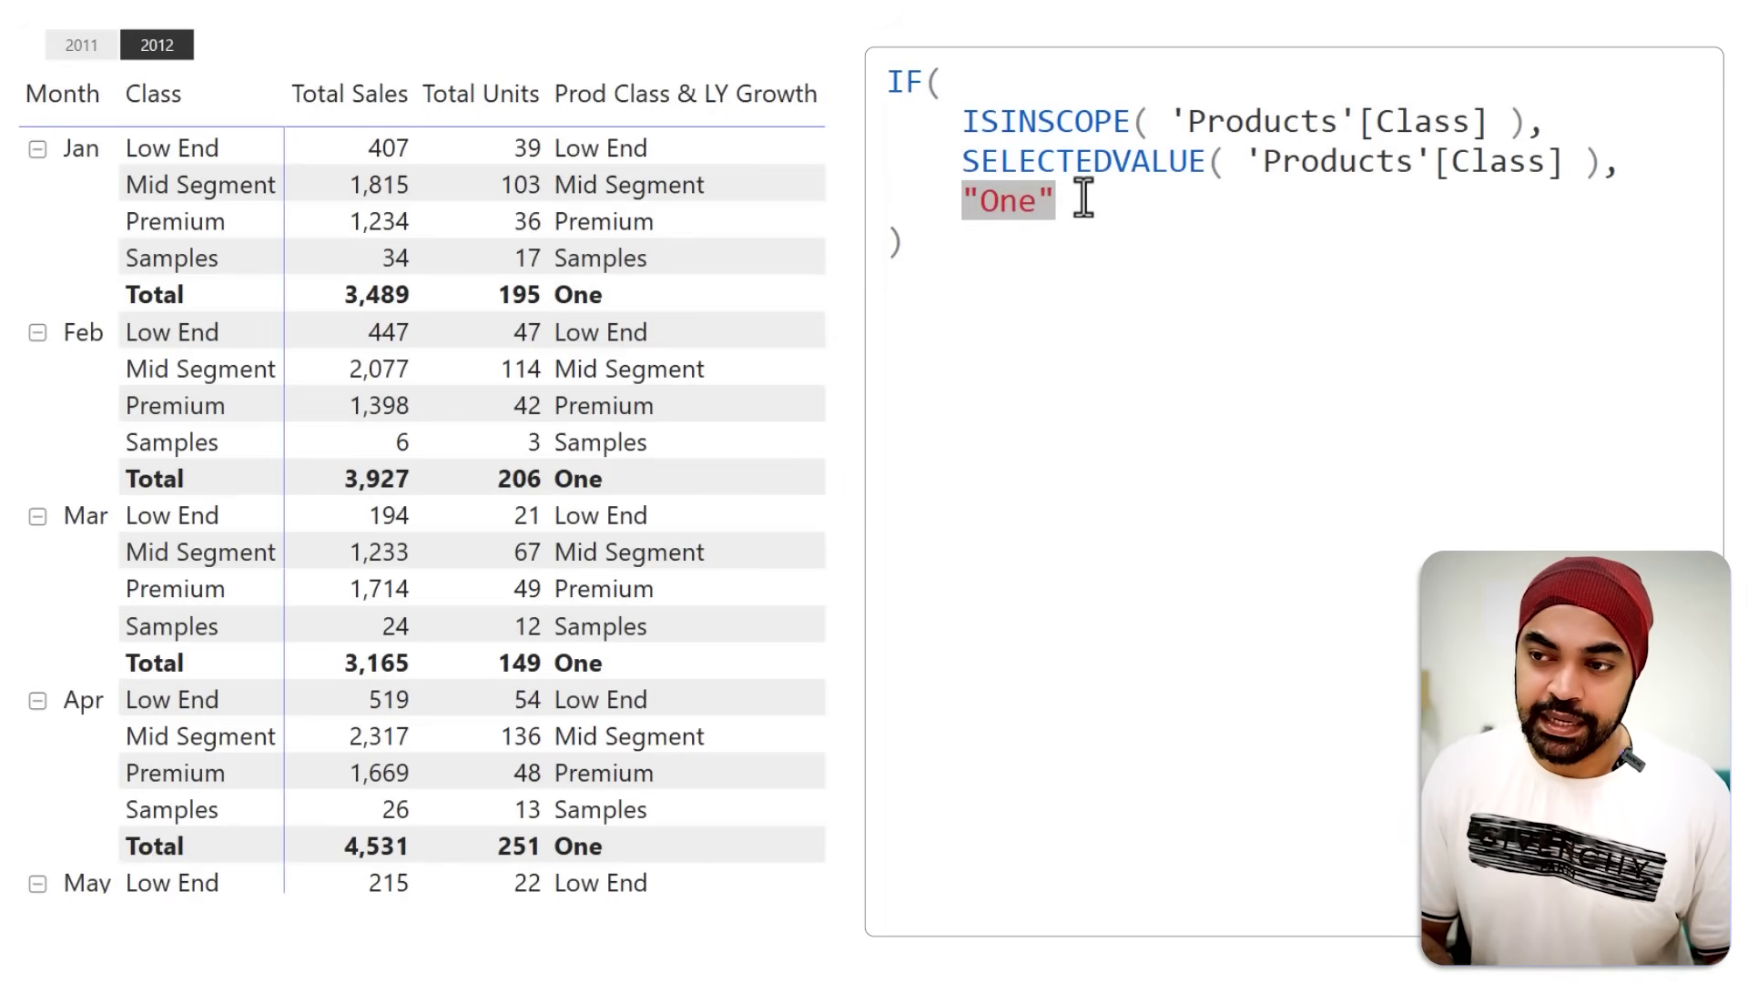
{"action": "type", "text": "cal"}
{"action": "key", "text": "Tab"}
{"action": "key", "text": "Return"}
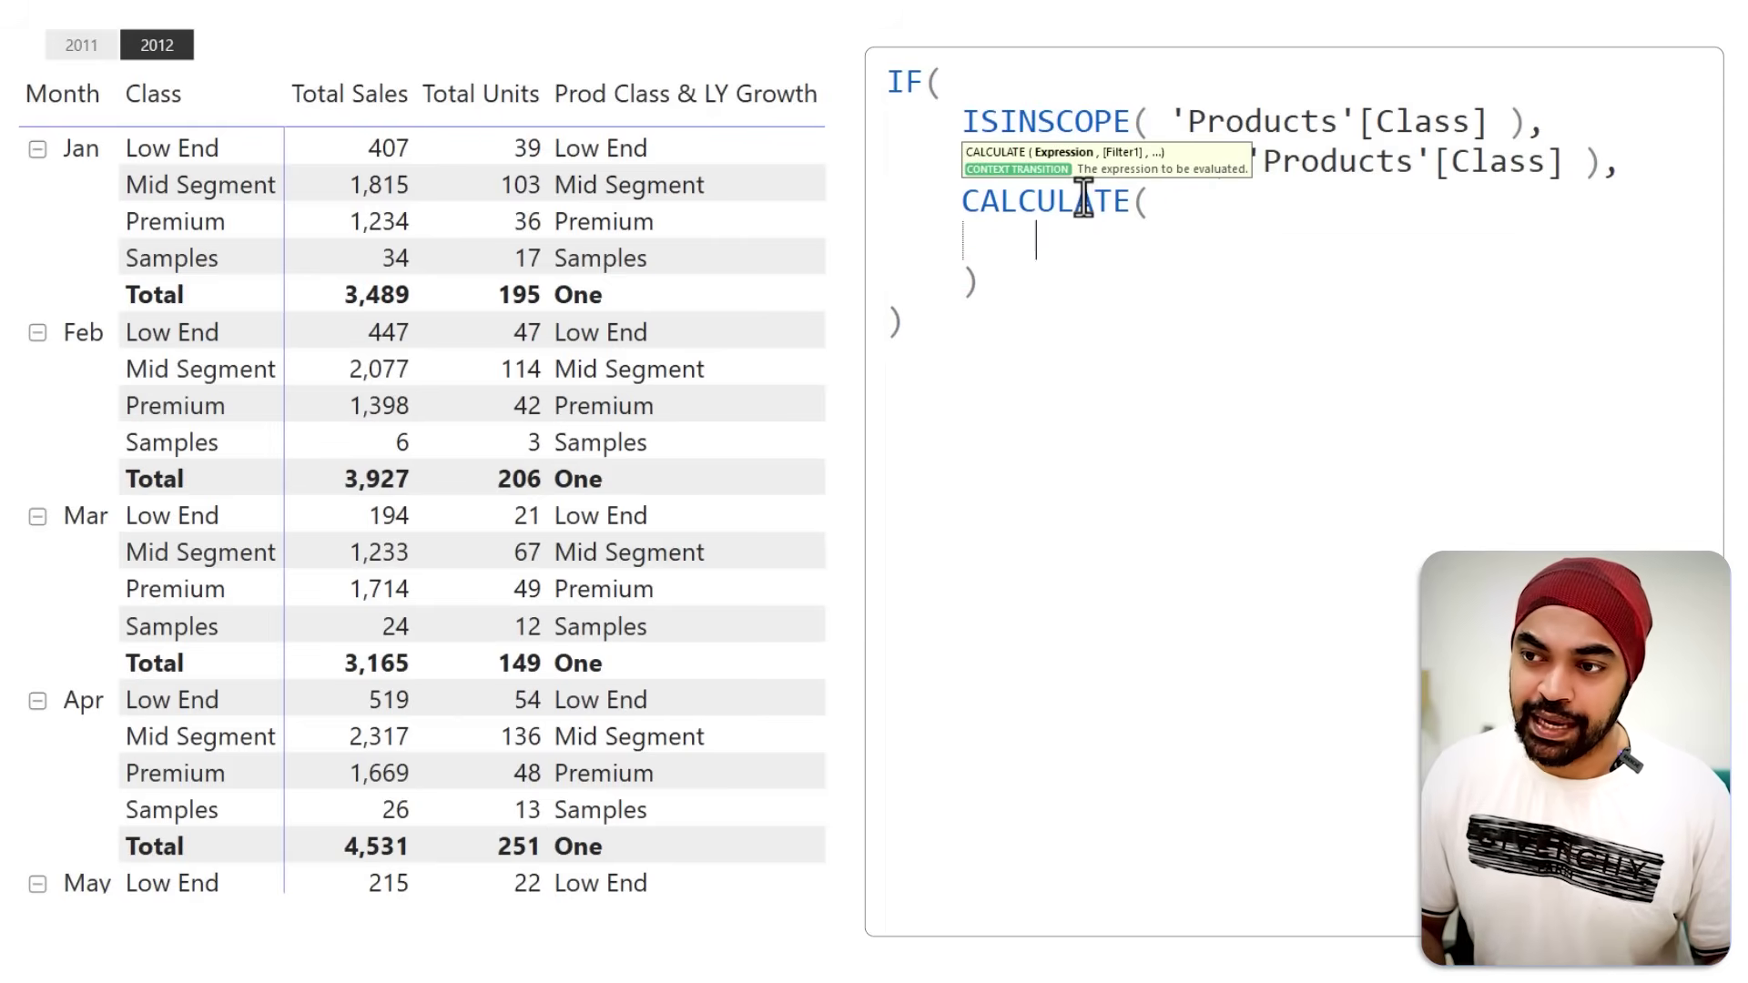
{"action": "type", "text": "[Total Sales],"}
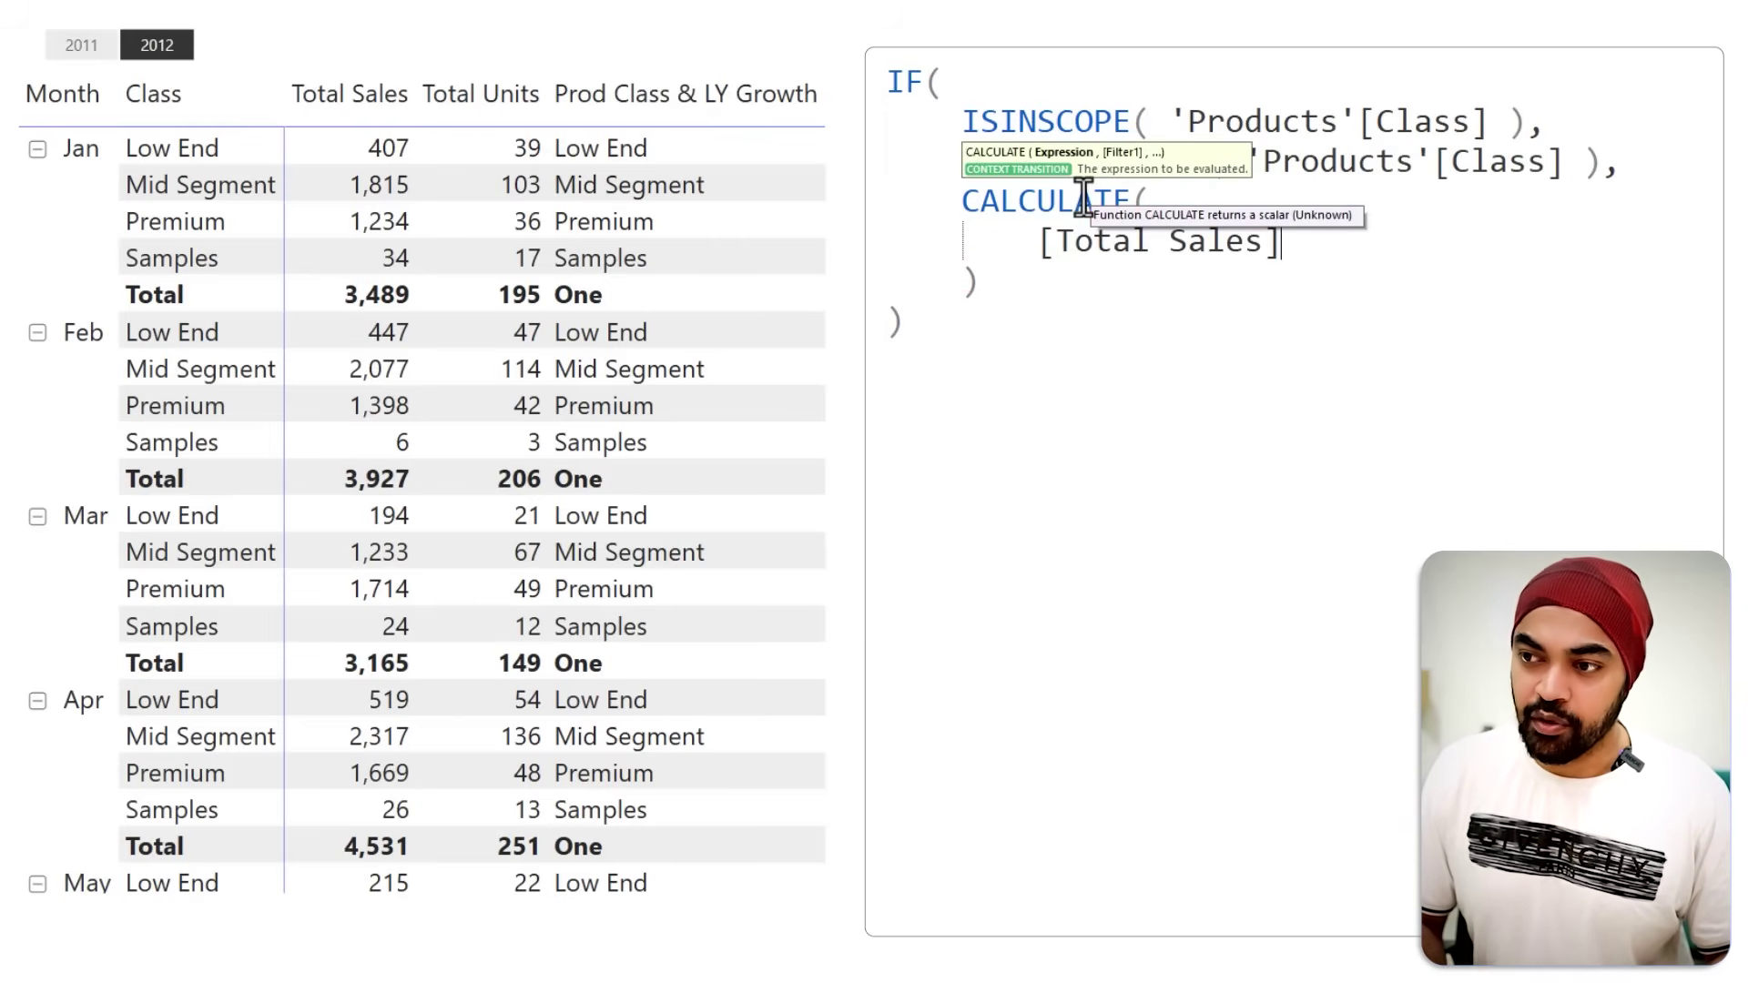
{"action": "key", "text": "Return"}
Step: Add SAMEPERIODLASTYEAR('Calendar'[Date]) as the CALCULATE filter and commit, showing 1,231.34 for January
{"action": "type", "text": "sa"}
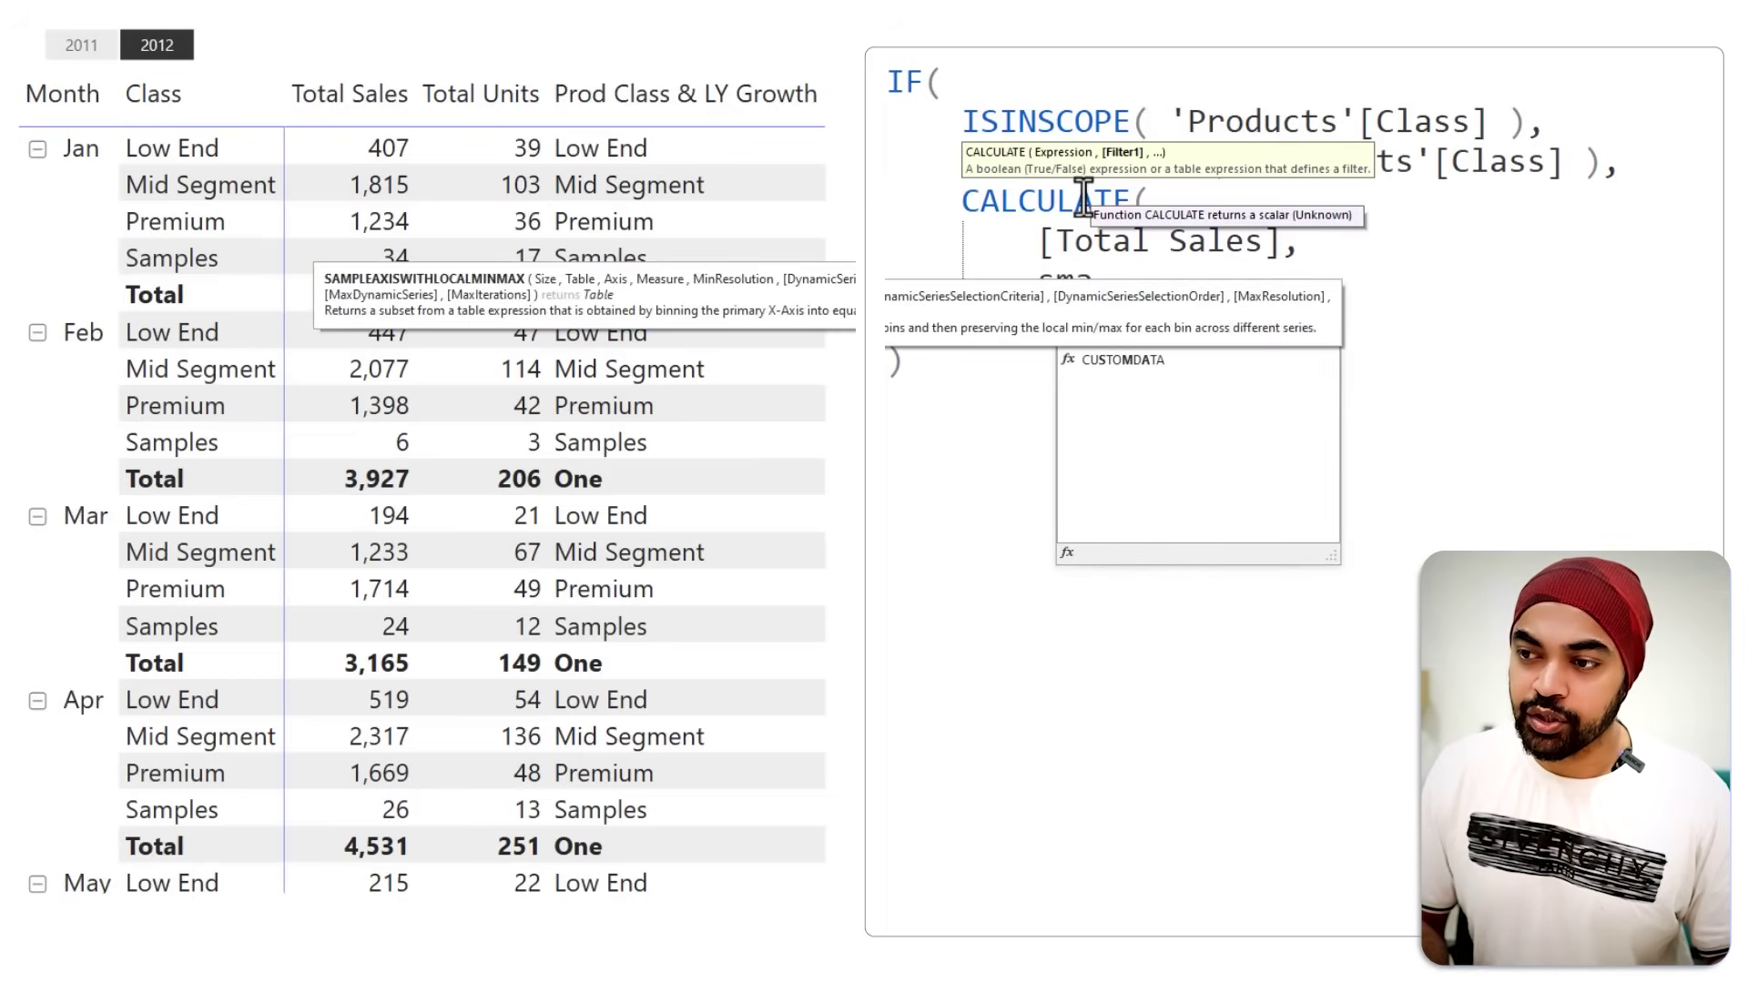
{"action": "type", "text": "me"}
{"action": "key", "text": "Tab"}
{"action": "type", "text": "calen"}
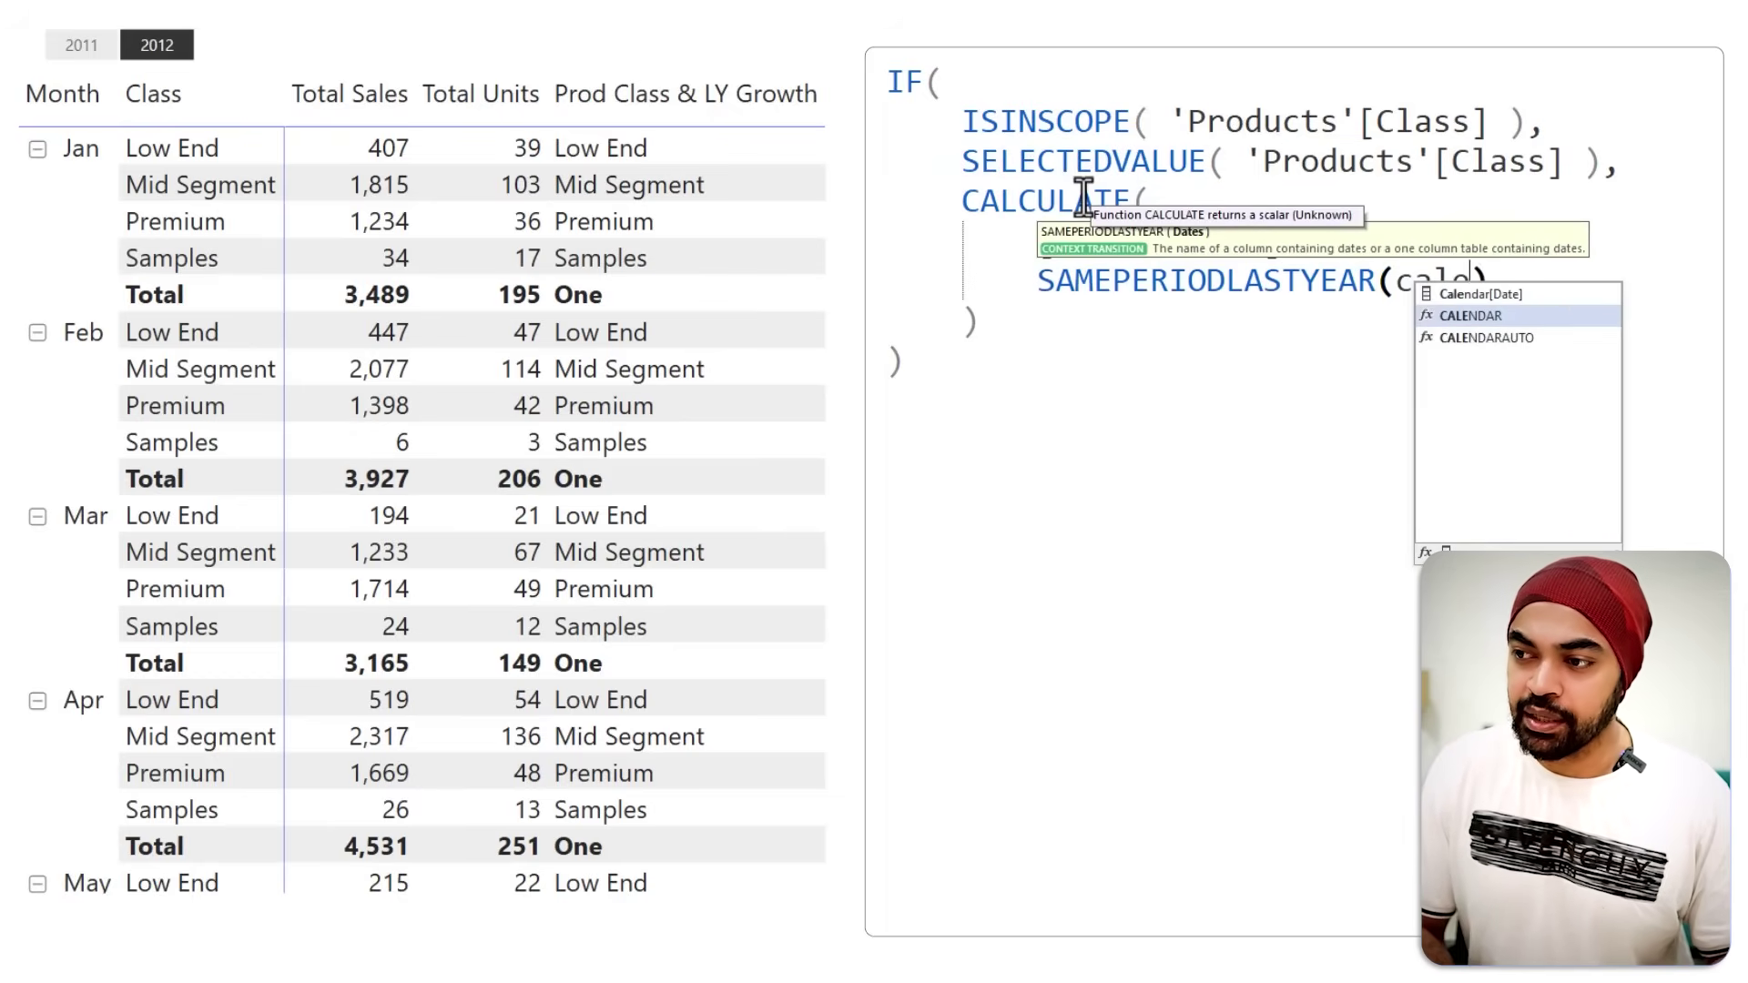
{"action": "key", "text": "Up"}
{"action": "key", "text": "Tab"}
{"action": "type", "text": ")"}
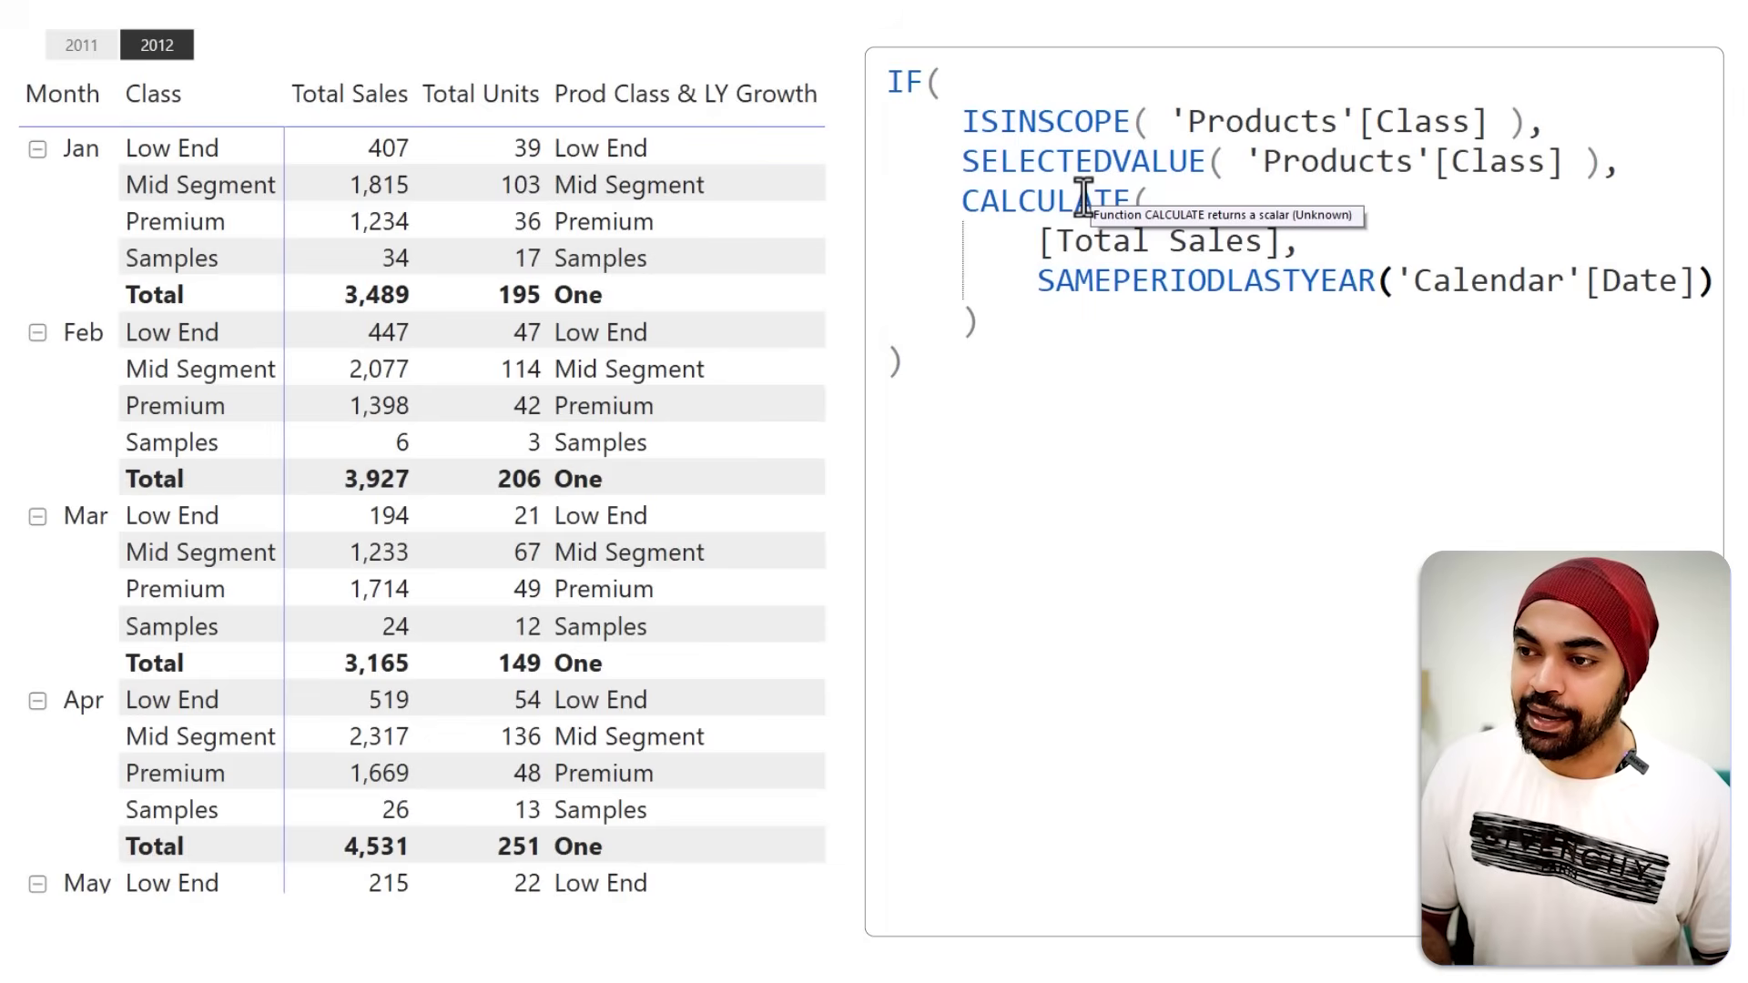
{"action": "key", "text": "Down"}
{"action": "key", "text": "Down"}
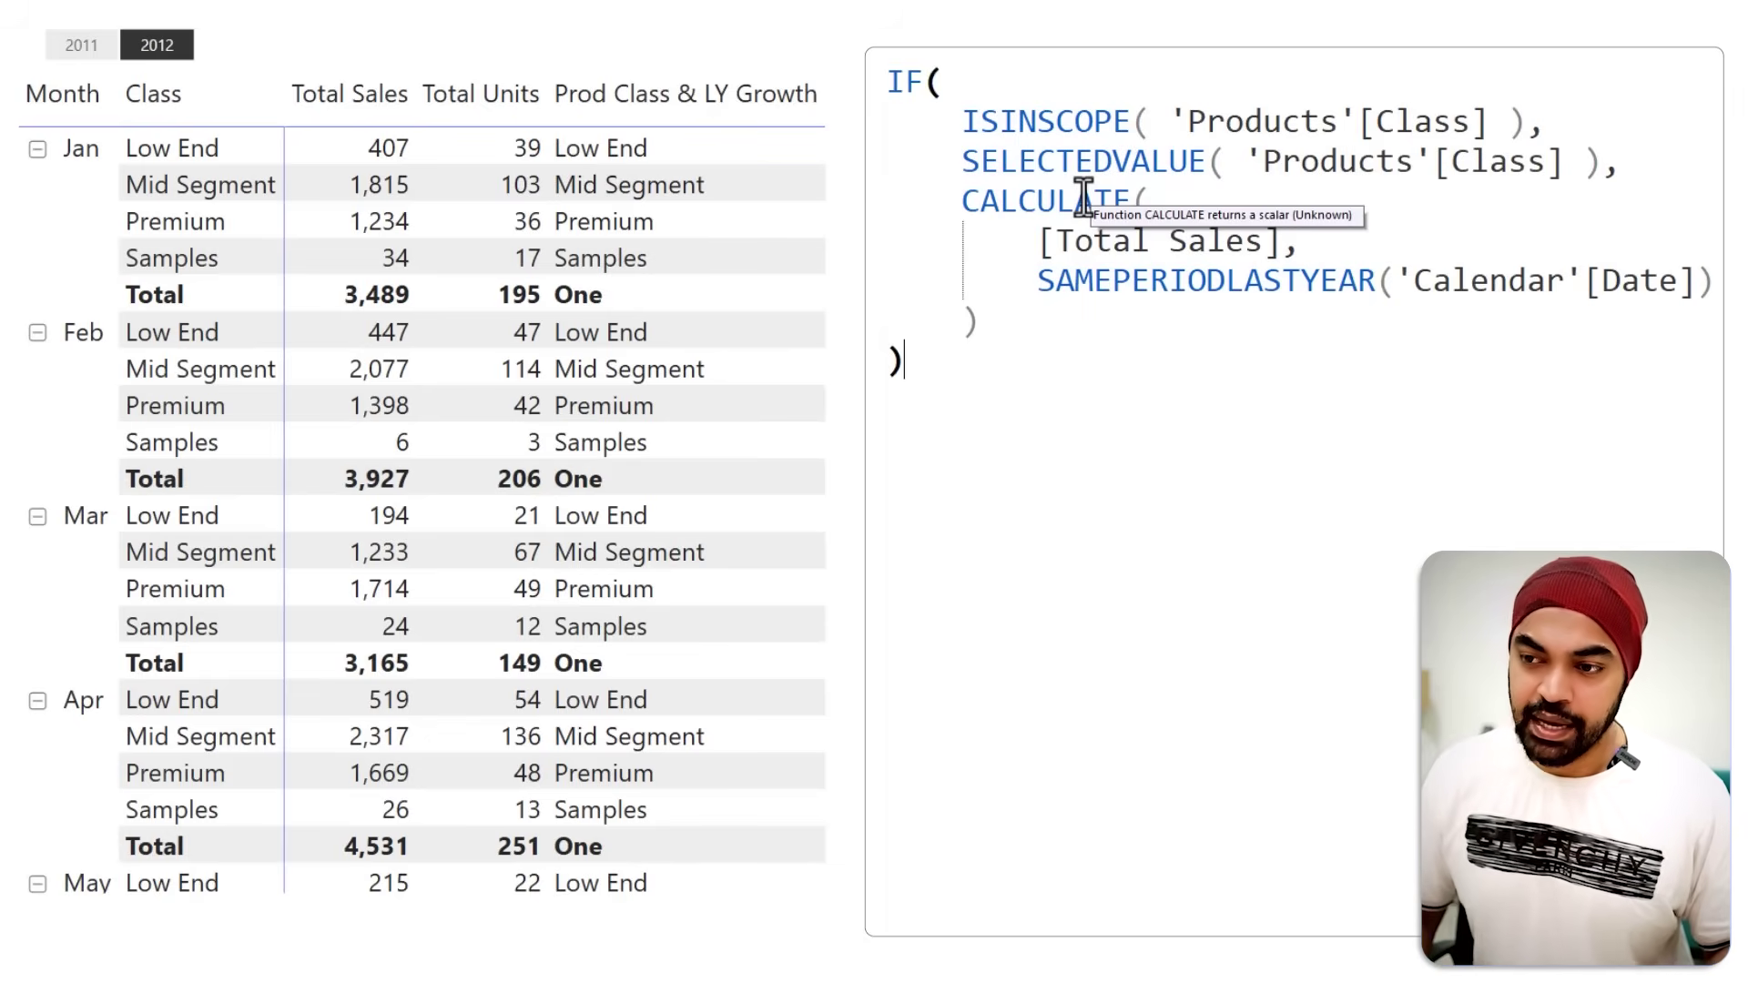
{"action": "key", "text": "Return"}
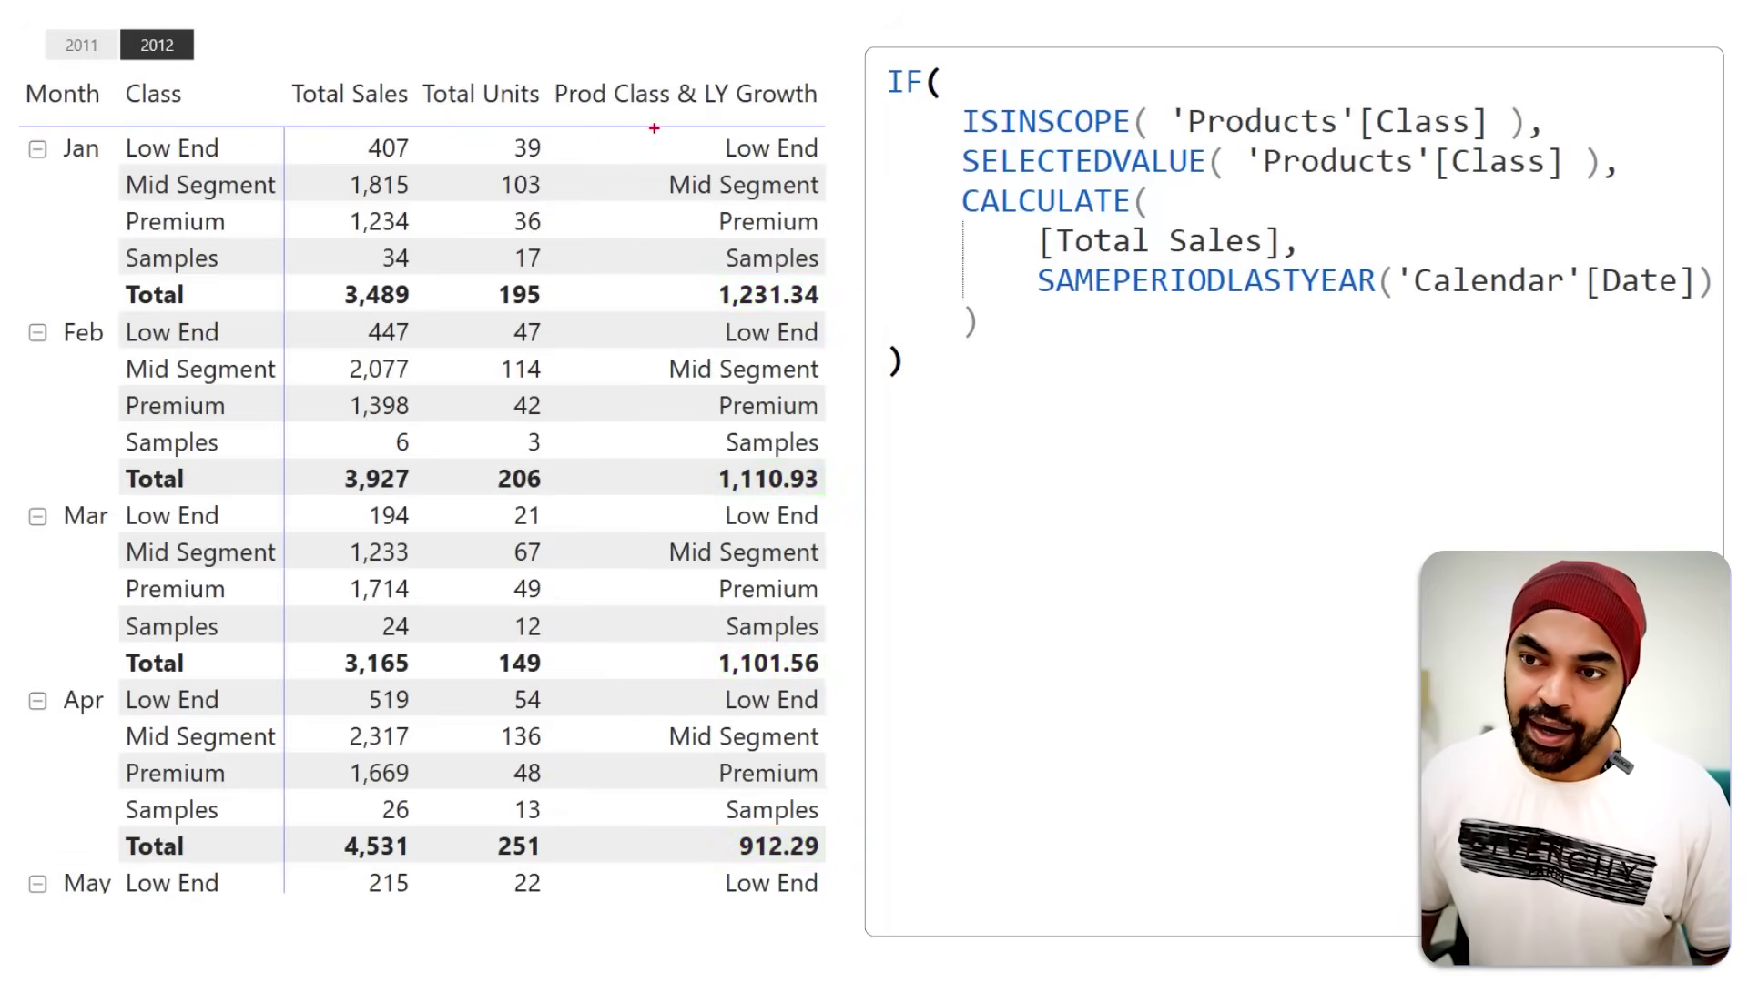
{"action": "left_click_drag", "start_coordinate": [635, 125], "coordinate": [699, 193]}
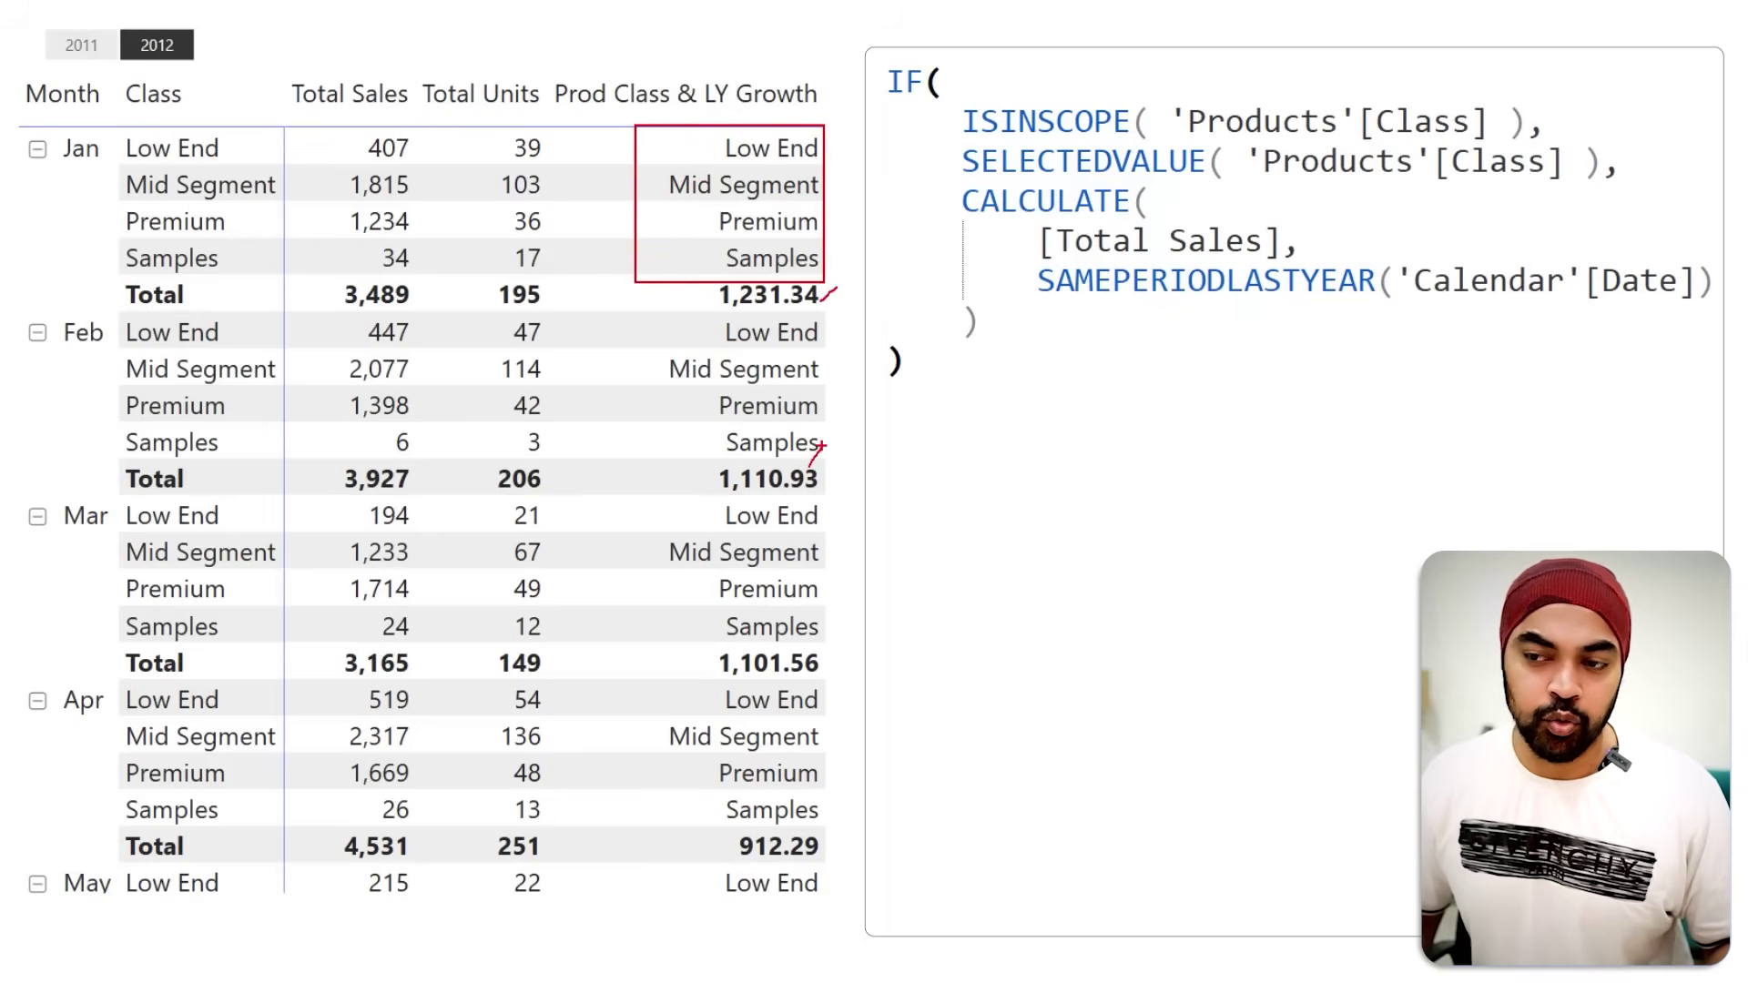
{"action": "key", "text": "Escape"}
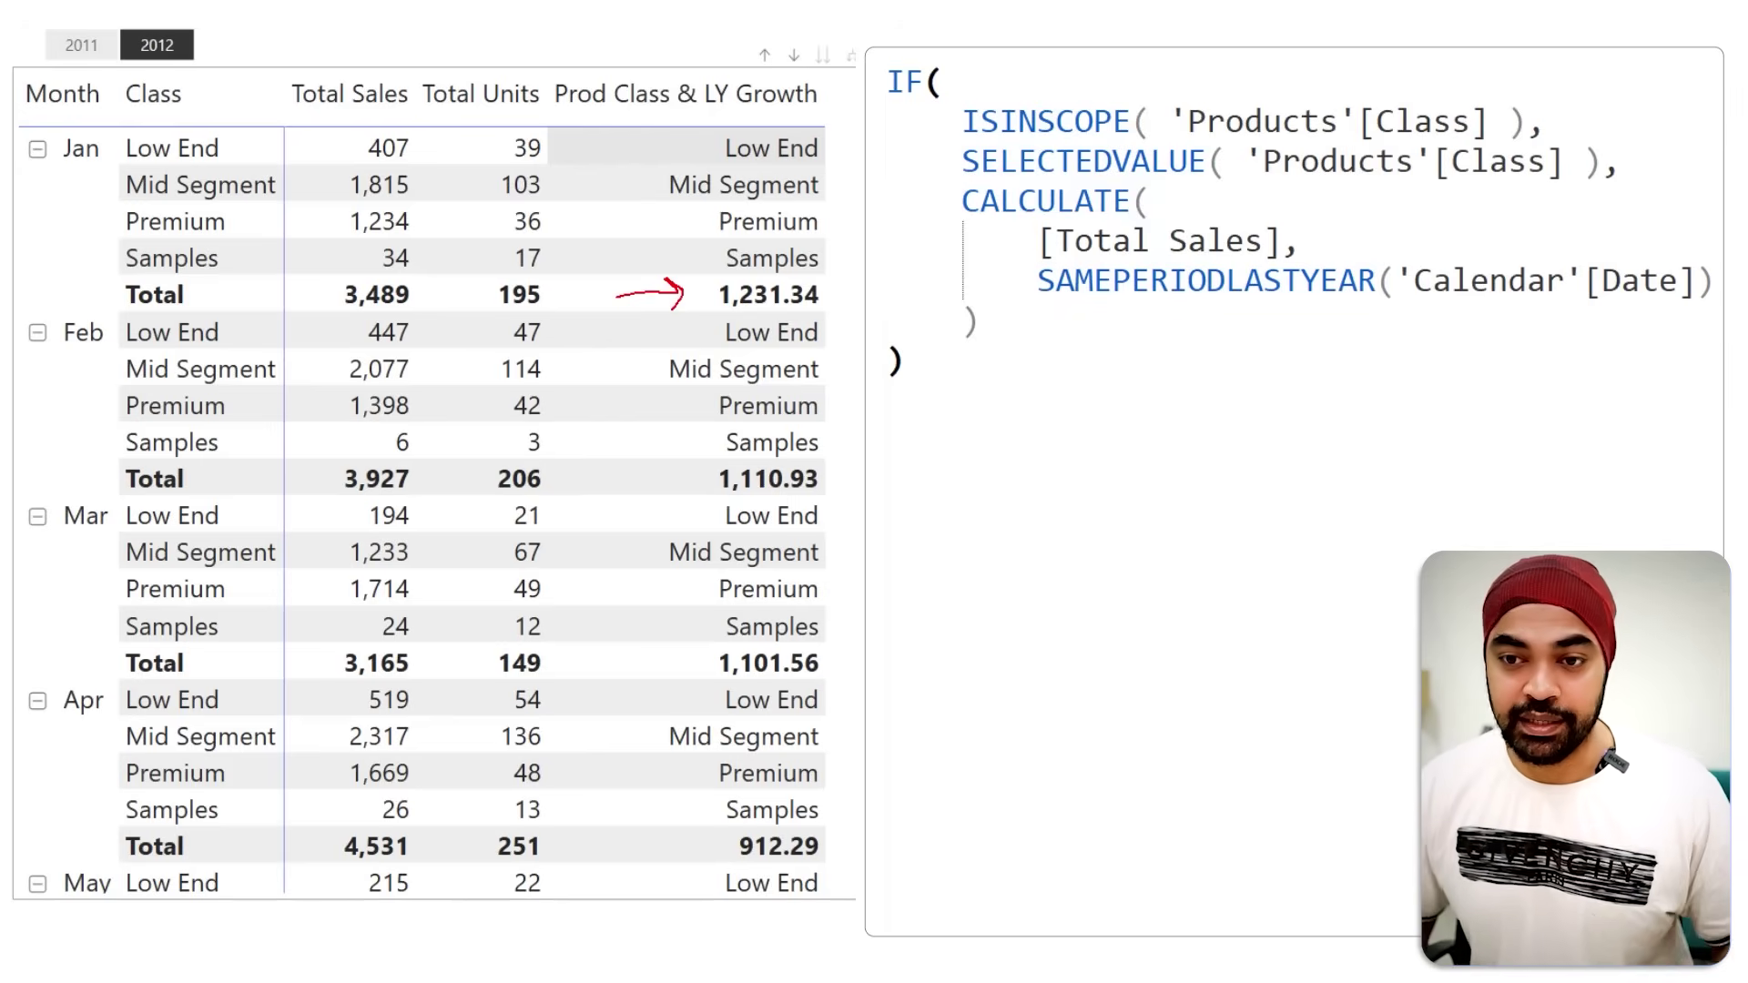
{"action": "mouse_move", "coordinate": [432, 281]}
{"action": "left_mouse_down"}
{"action": "mouse_move", "coordinate": [385, 274]}
{"action": "mouse_move", "coordinate": [336, 299]}
{"action": "mouse_move", "coordinate": [373, 319]}
{"action": "mouse_move", "coordinate": [444, 311]}
{"action": "mouse_move", "coordinate": [421, 278]}
{"action": "left_mouse_up"}
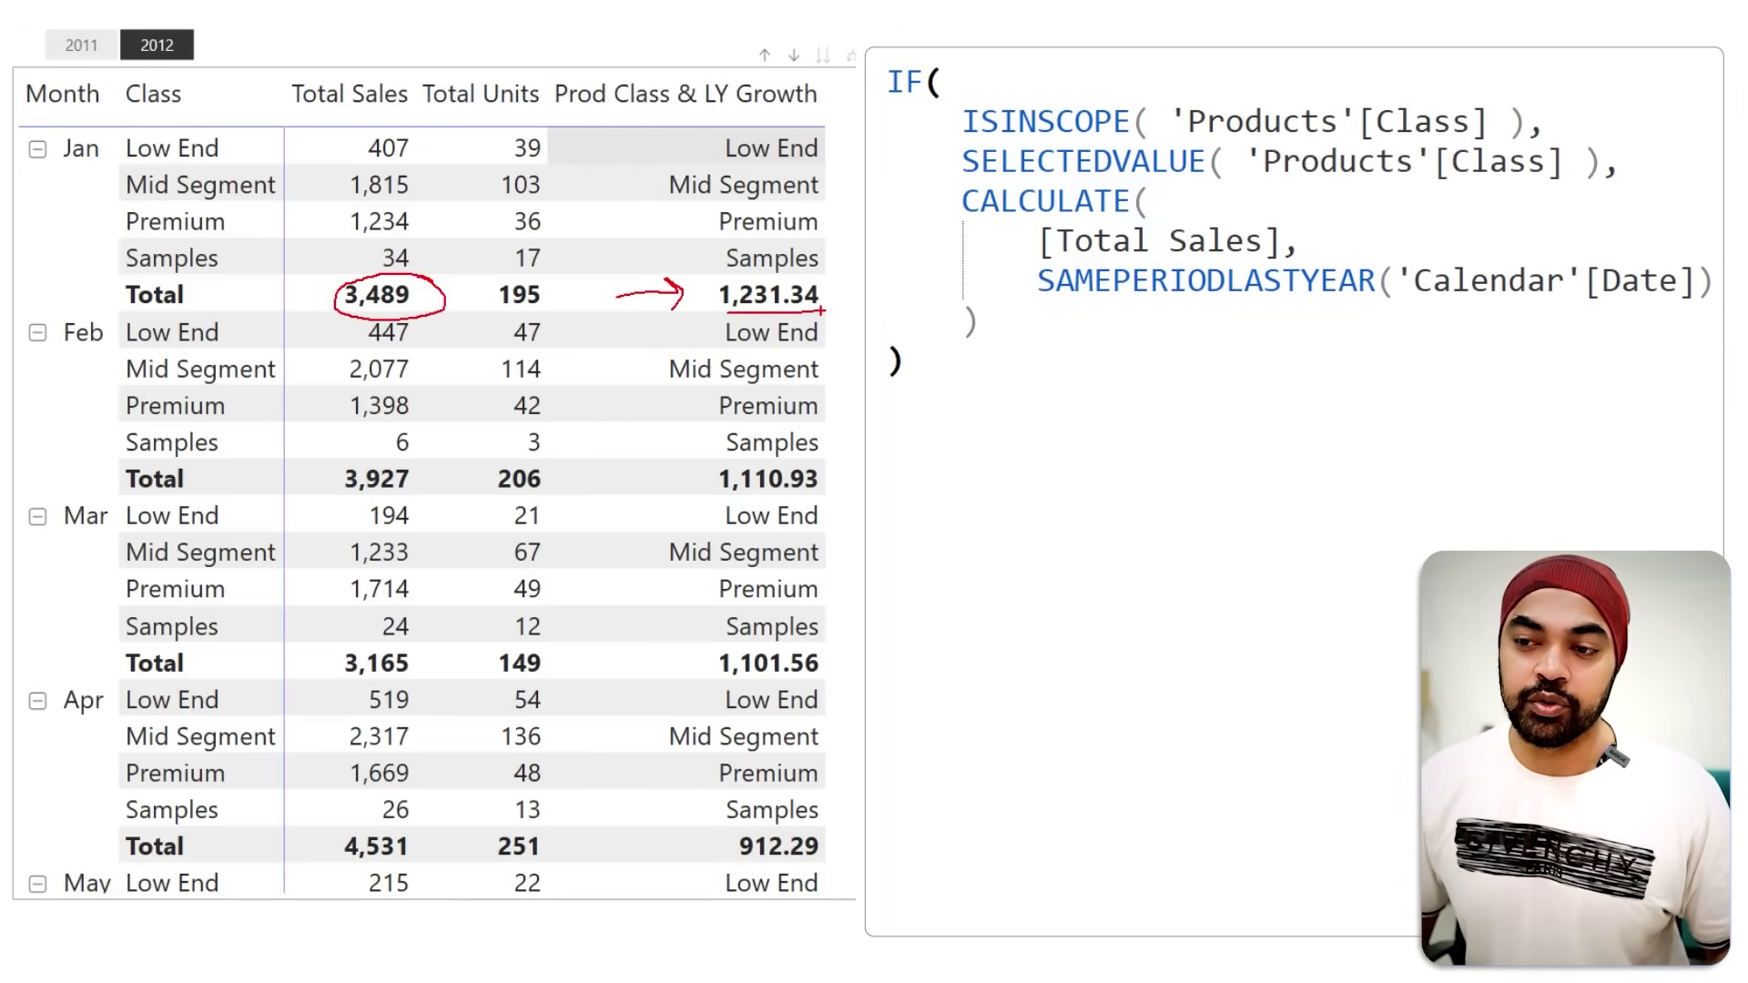